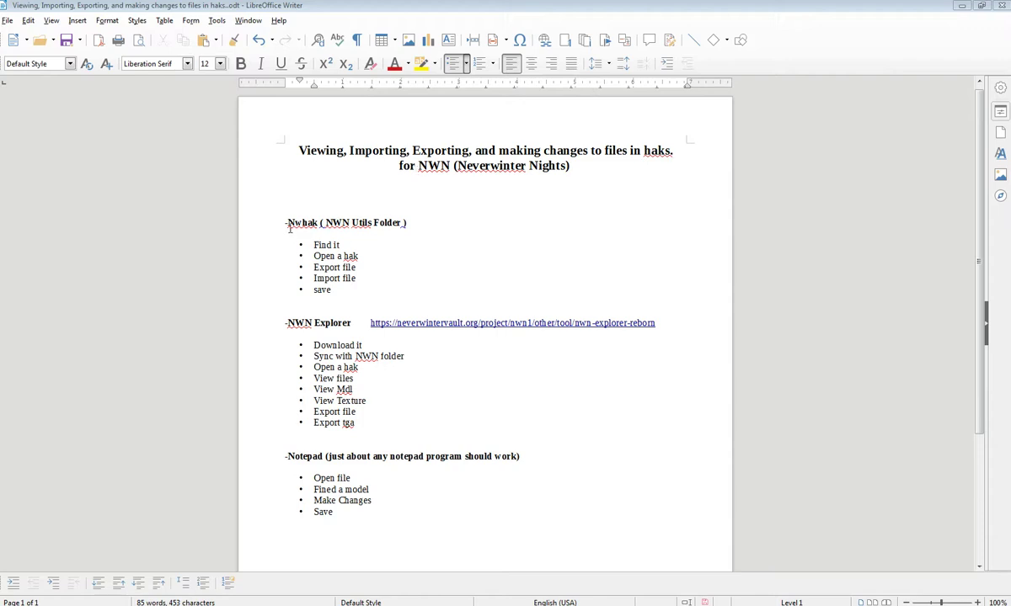
# Step: Review the Nwhak, NWN Explorer and Notepad sections of the tutorial outline
pyautogui.moveTo(412, 225); pyautogui.dragTo(278, 223)
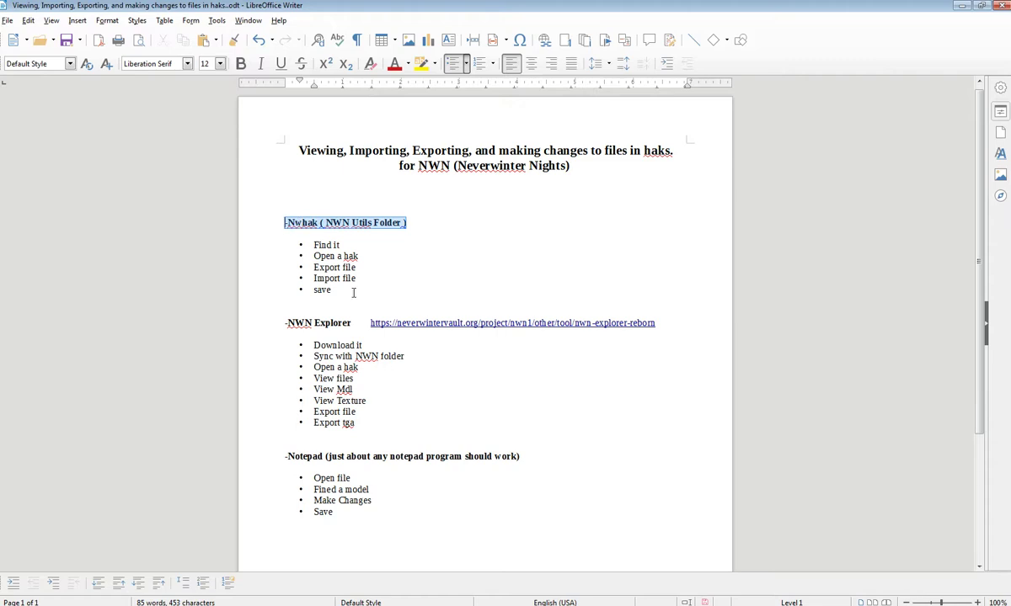
pyautogui.moveTo(352, 323); pyautogui.dragTo(263, 320)
pyautogui.moveTo(274, 458); pyautogui.dragTo(511, 458)
pyautogui.click(540, 413)
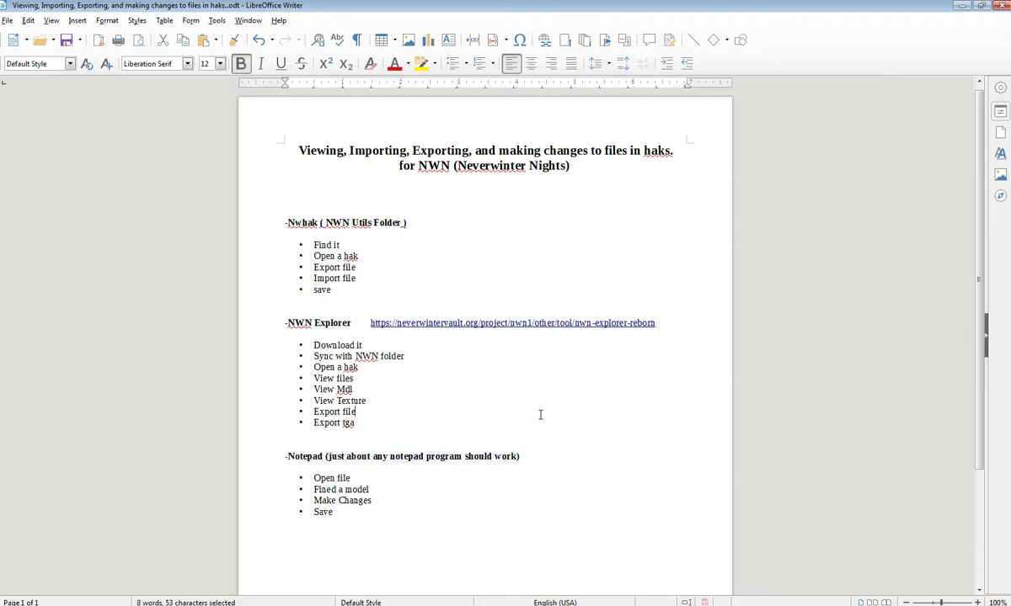
pyautogui.scroll(-2, 404, 353)
pyautogui.scroll(1, 401, 341)
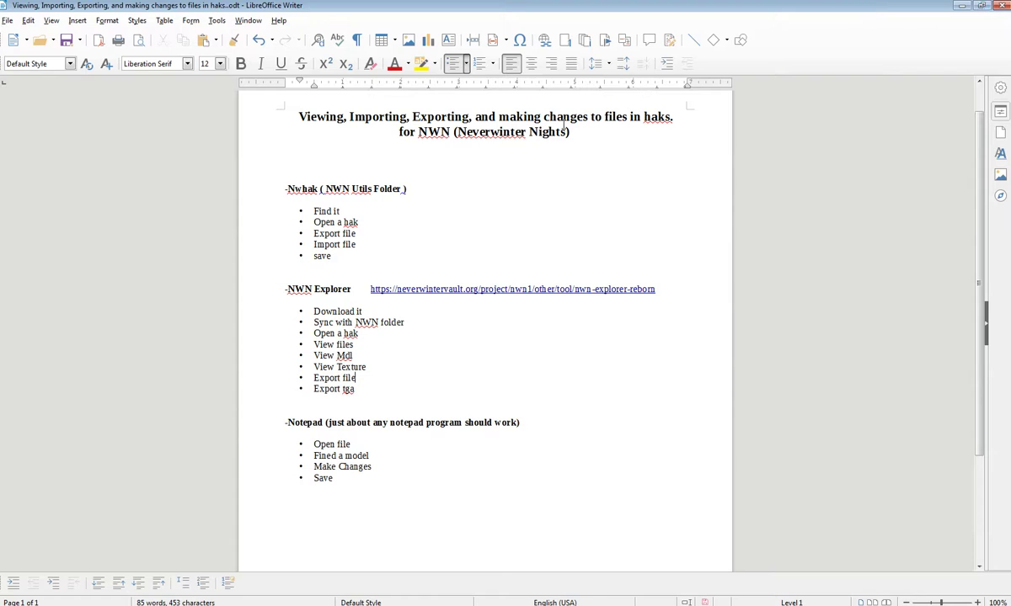
pyautogui.moveTo(444, 184); pyautogui.dragTo(246, 177)
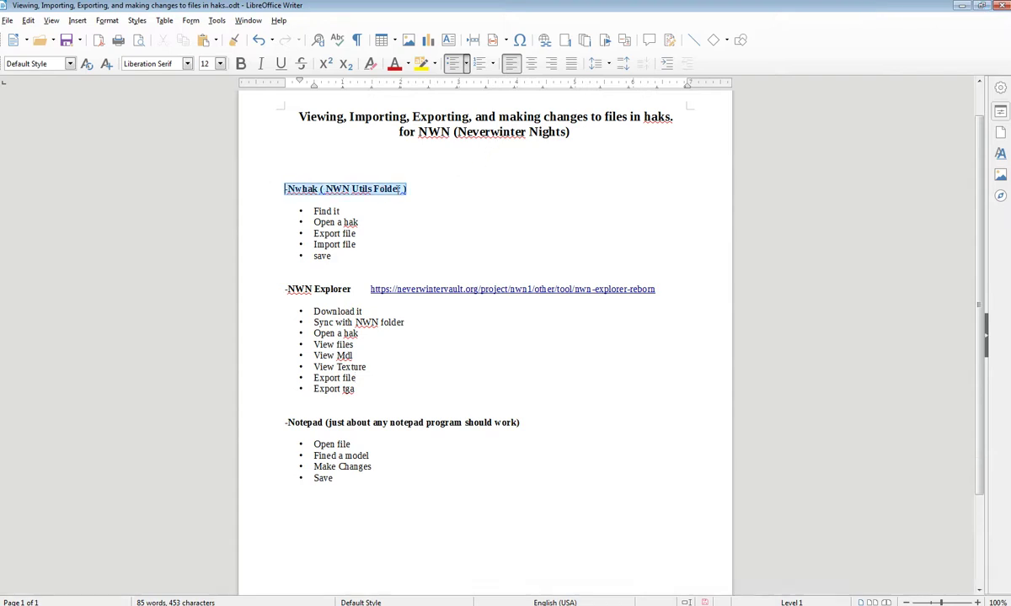
# Step: Switch to the NWN game folder and launch nwhak from its utils subfolder
pyautogui.click(961, 7)
pyautogui.doubleClick(924, 561)
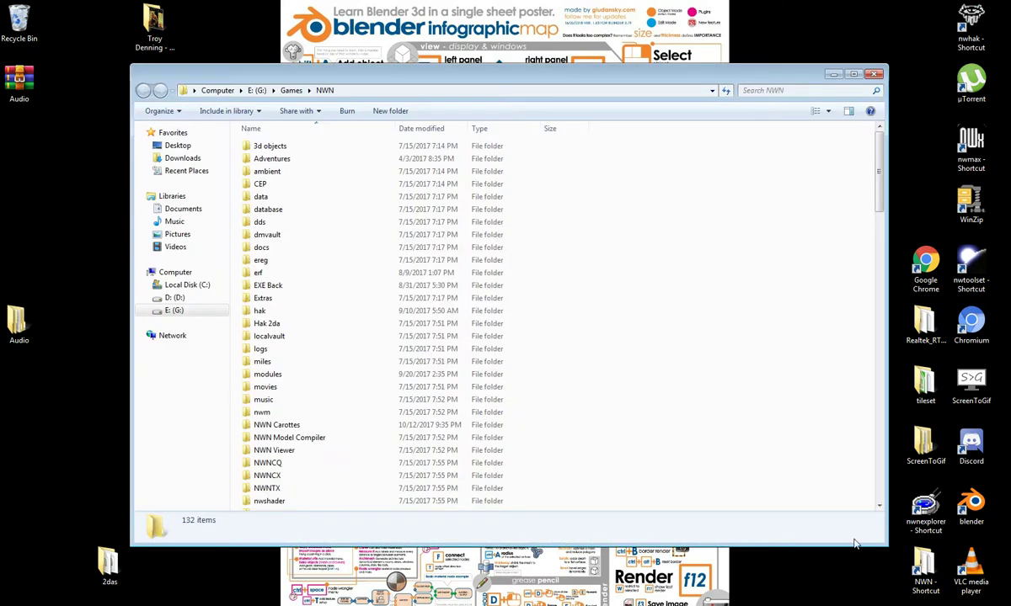
pyautogui.scroll(-9, 261, 383)
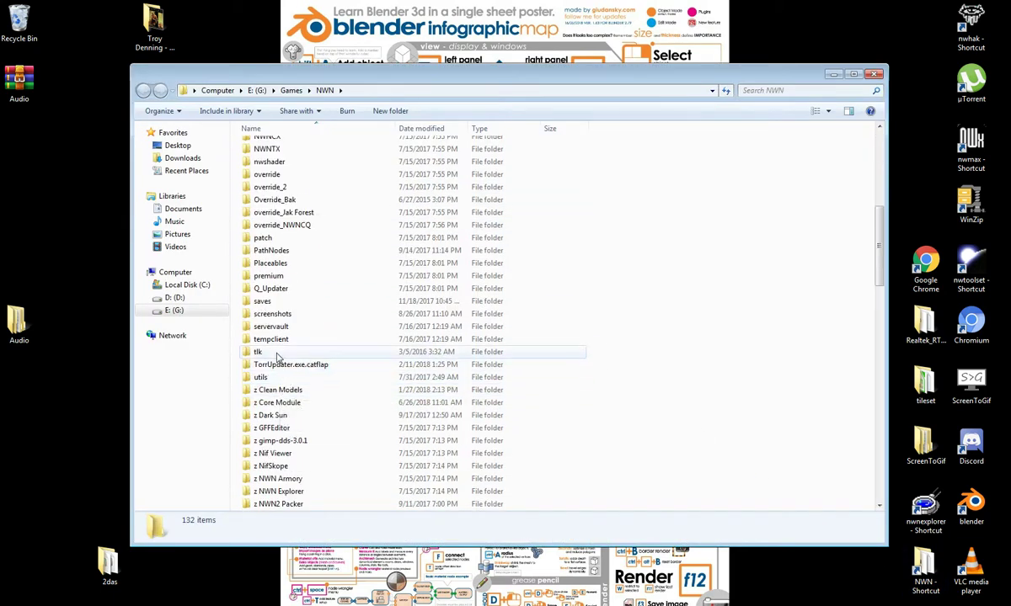
pyautogui.click(281, 379)
pyautogui.doubleClick(282, 379)
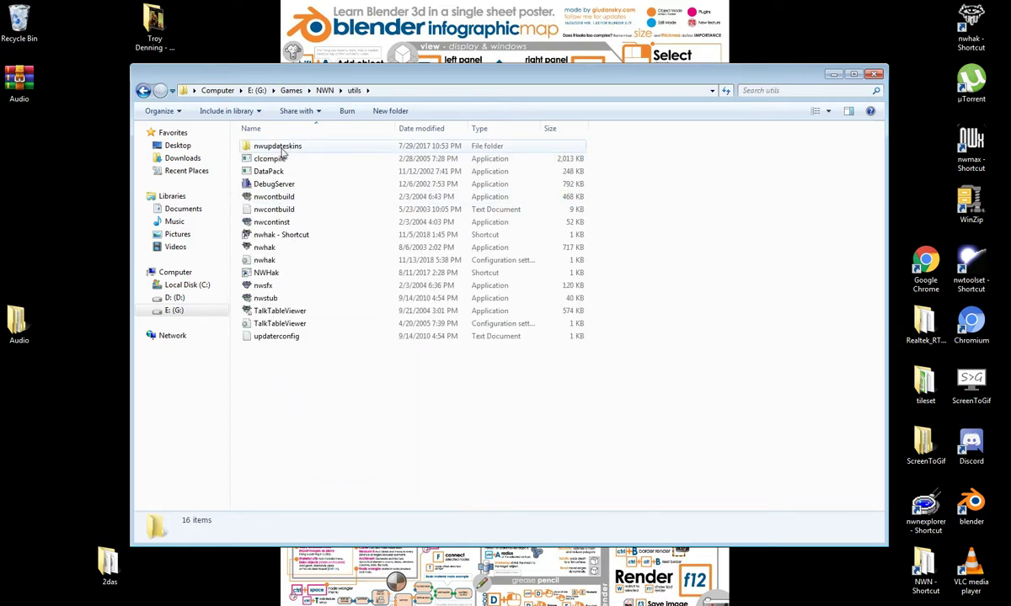
pyautogui.doubleClick(287, 250)
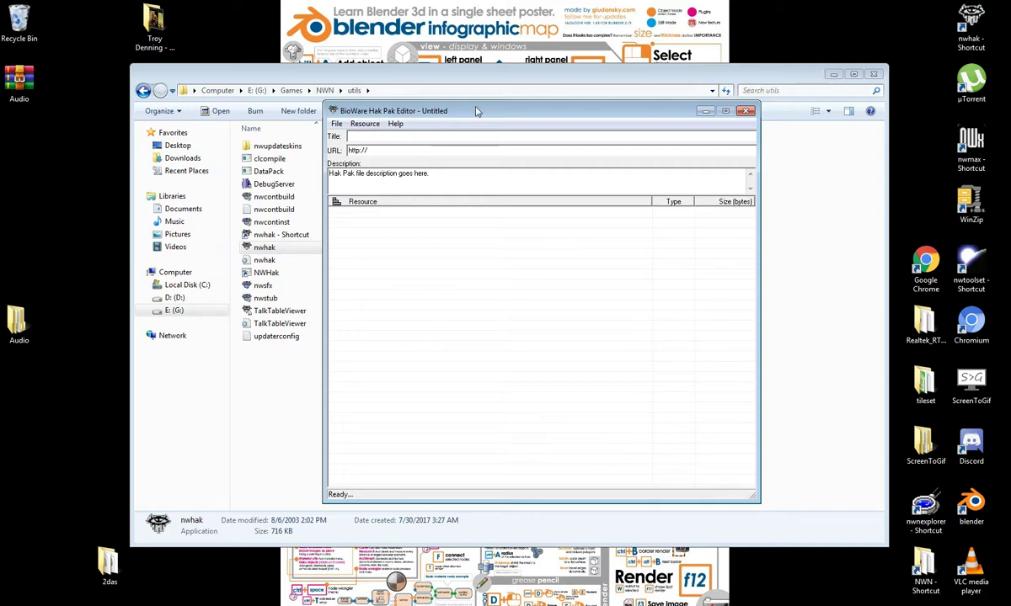
# Step: Open DS_ttd21.hak from the hak folder in the Hak Pak Editor
pyautogui.click(365, 124)
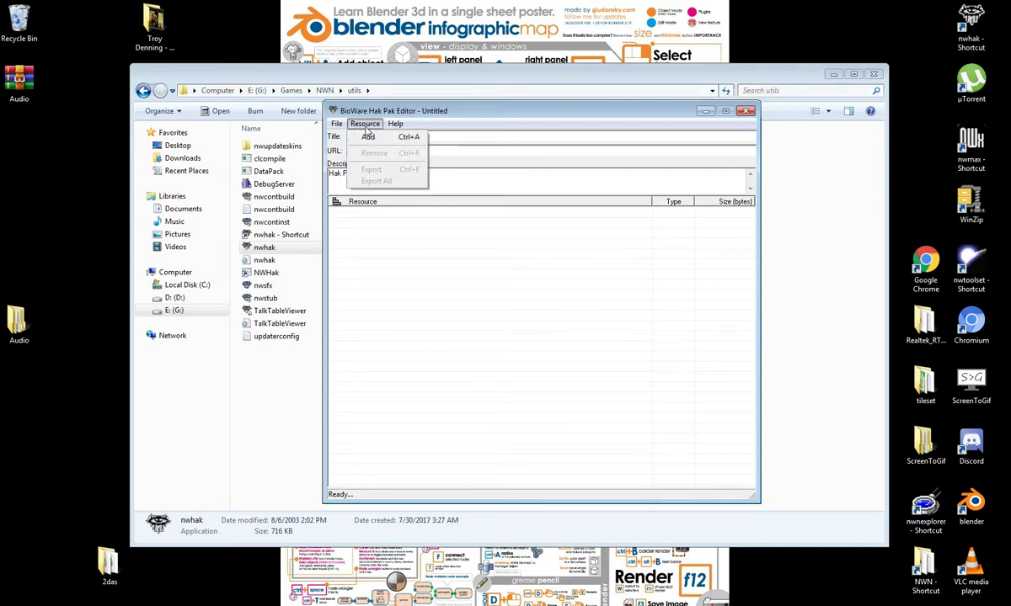
pyautogui.moveTo(335, 125)
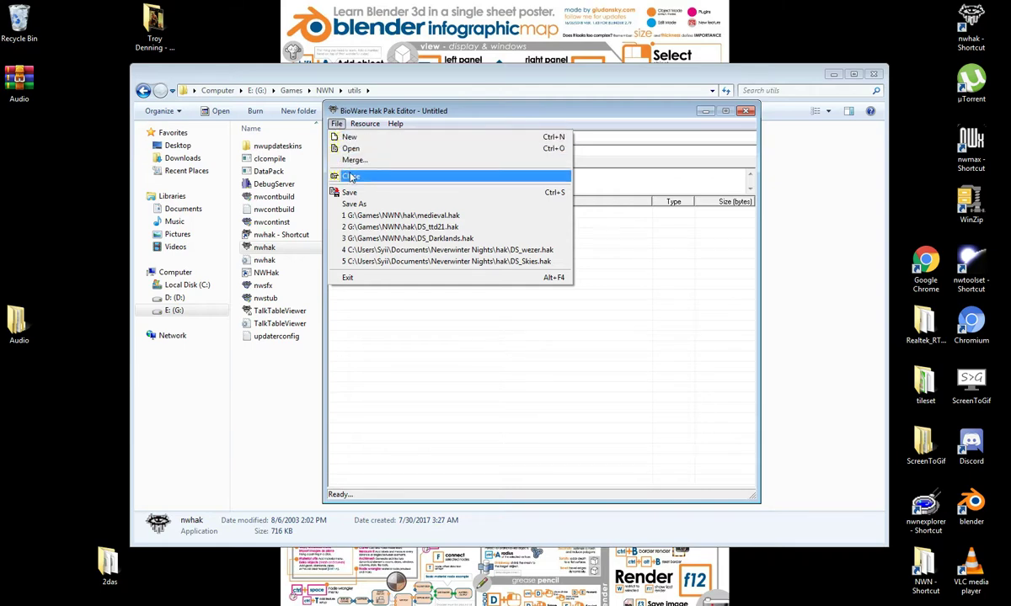
pyautogui.click(351, 149)
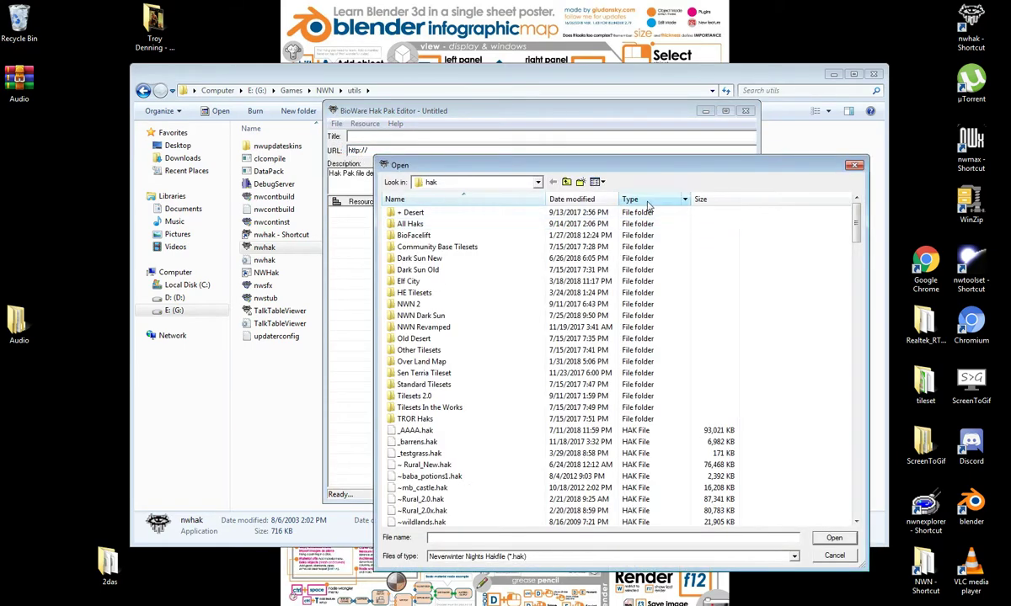
pyautogui.scroll(-6, 853, 249)
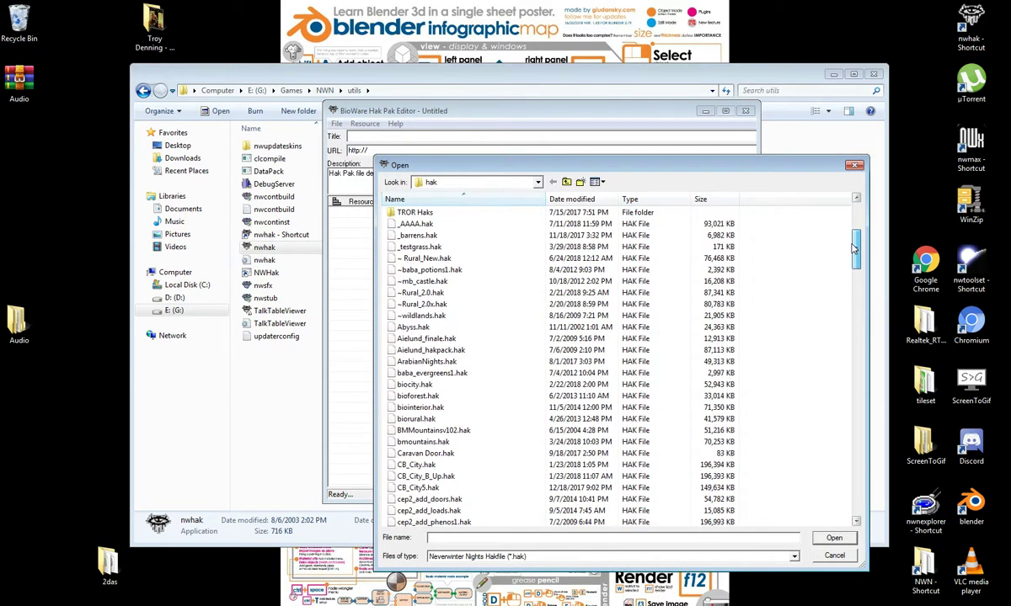
pyautogui.moveTo(854, 249); pyautogui.dragTo(853, 242)
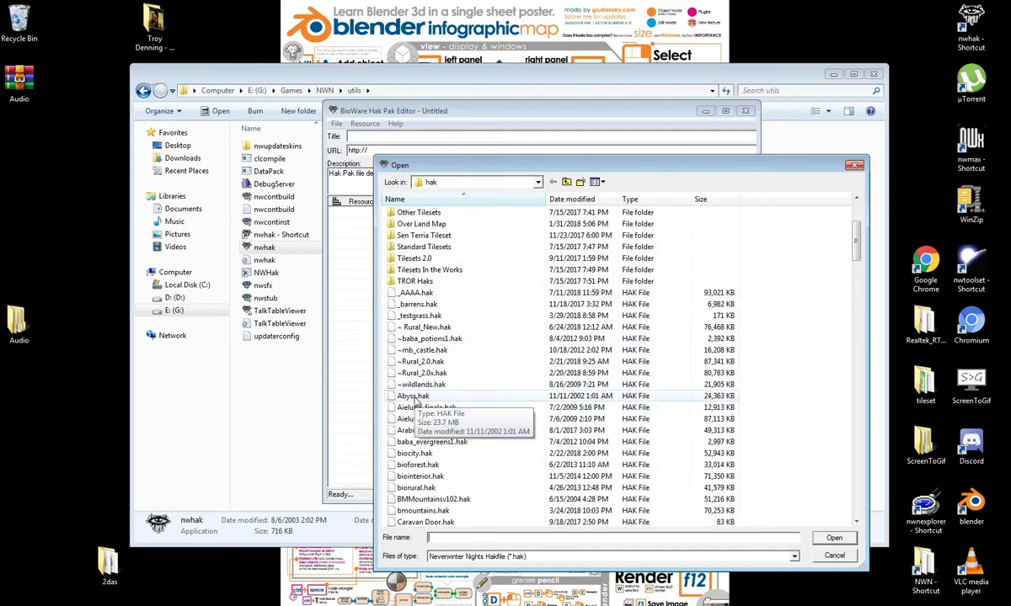
pyautogui.click(414, 398)
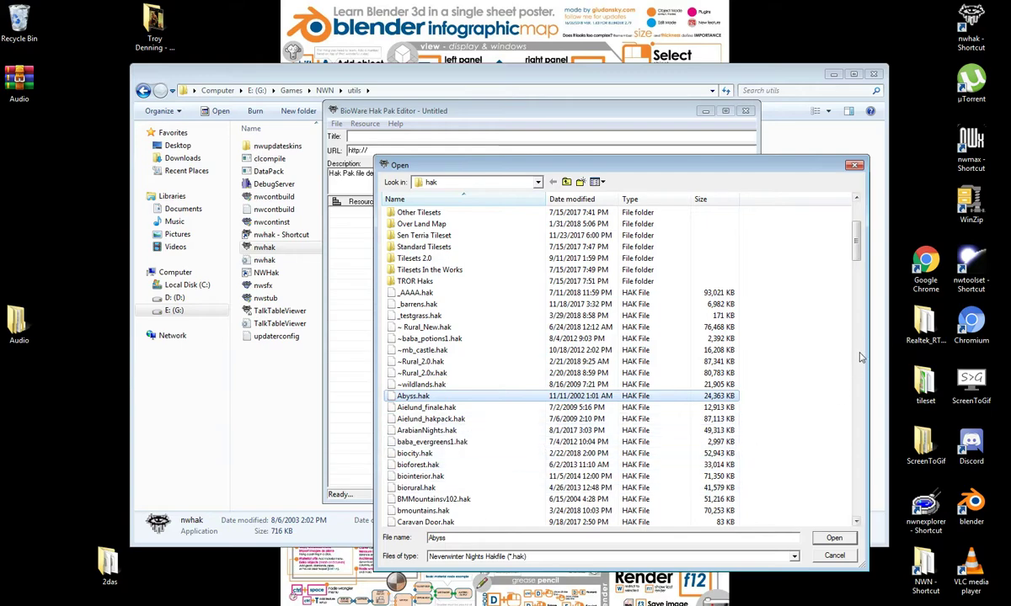
pyautogui.moveTo(855, 240); pyautogui.dragTo(848, 379)
pyautogui.click(455, 328)
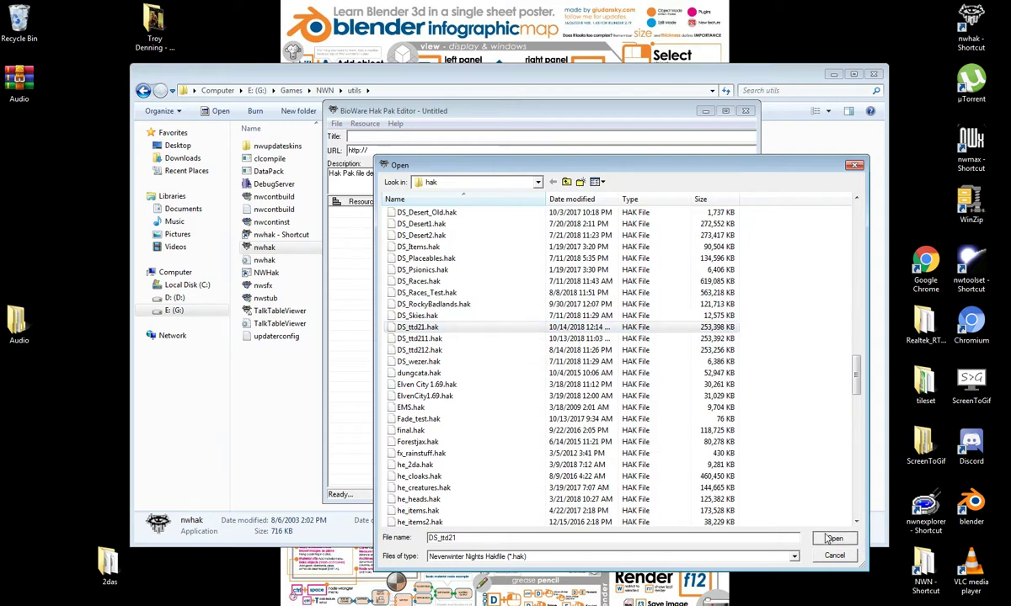
pyautogui.click(833, 539)
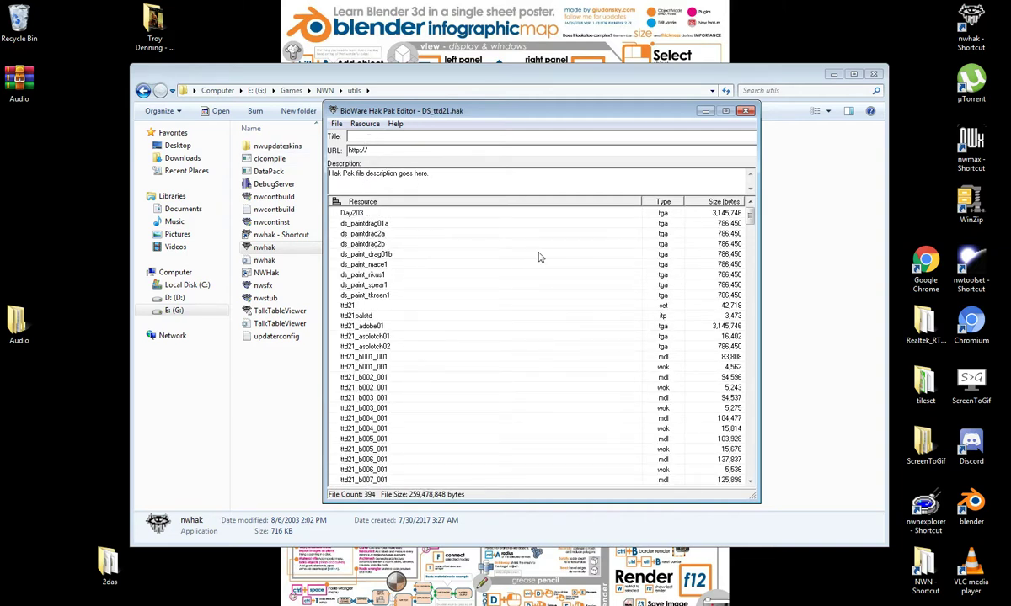
# Step: Sort the hak's resources by type and look at the 2da, itp and mdl entries
pyautogui.click(663, 202)
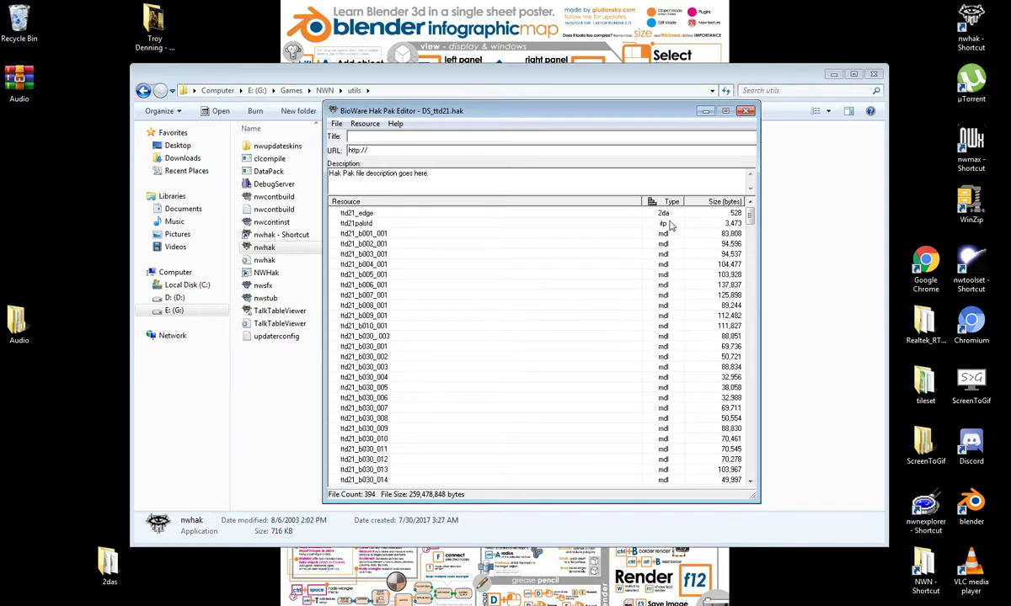
pyautogui.click(667, 214)
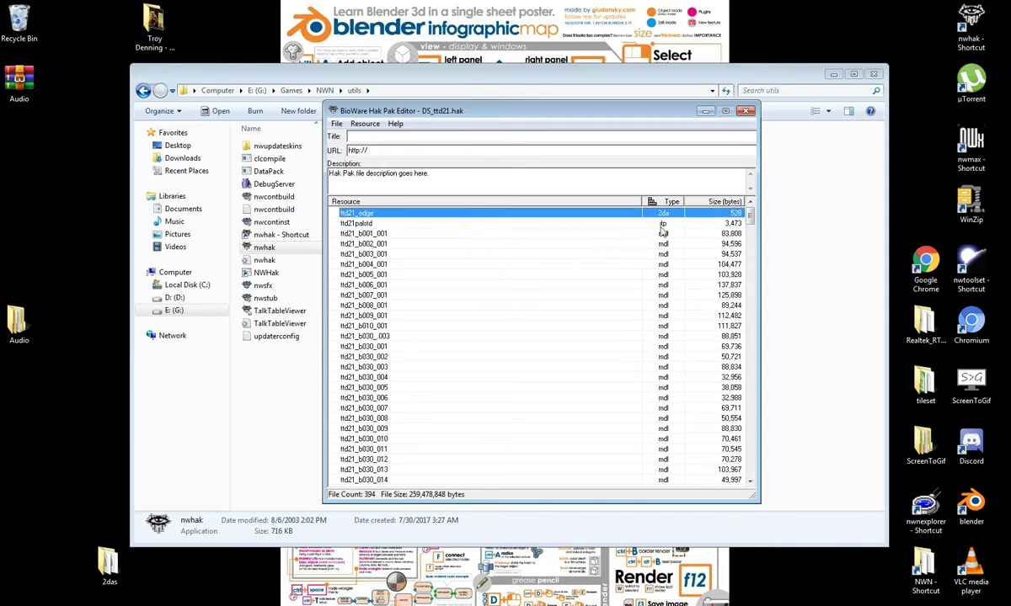
pyautogui.click(664, 224)
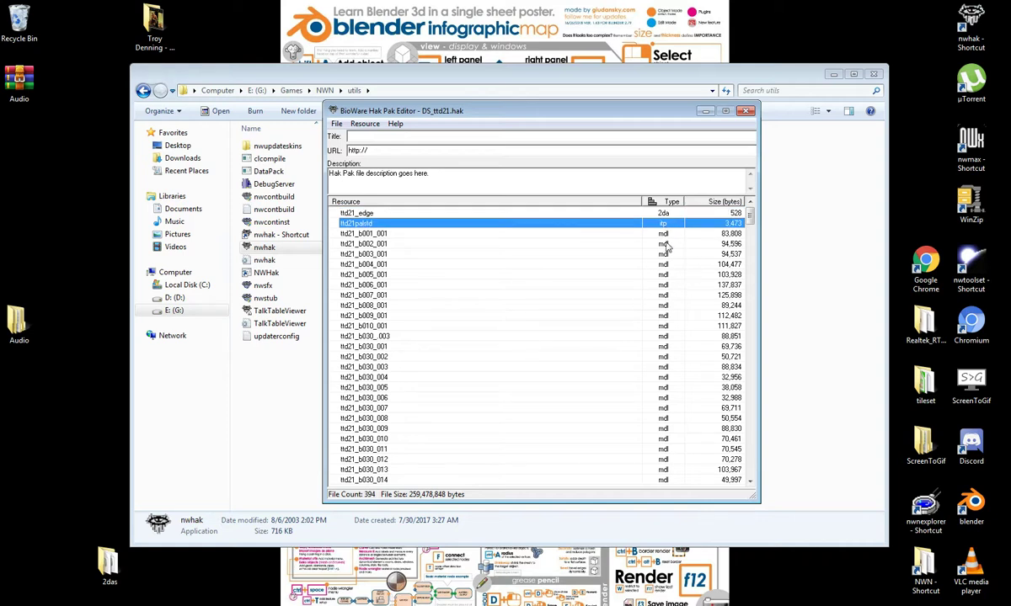
pyautogui.click(665, 244)
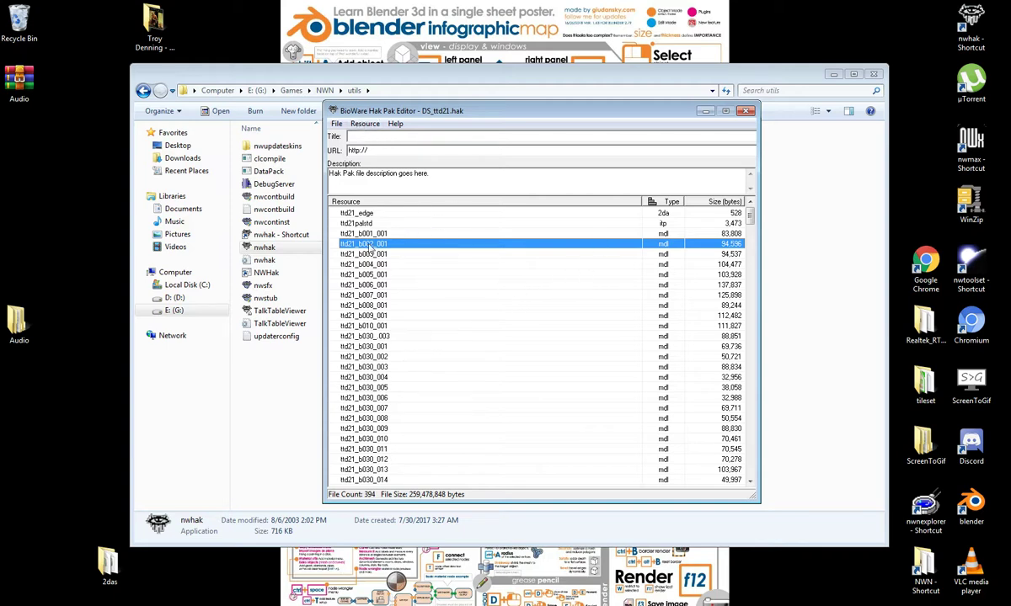
pyautogui.click(336, 124)
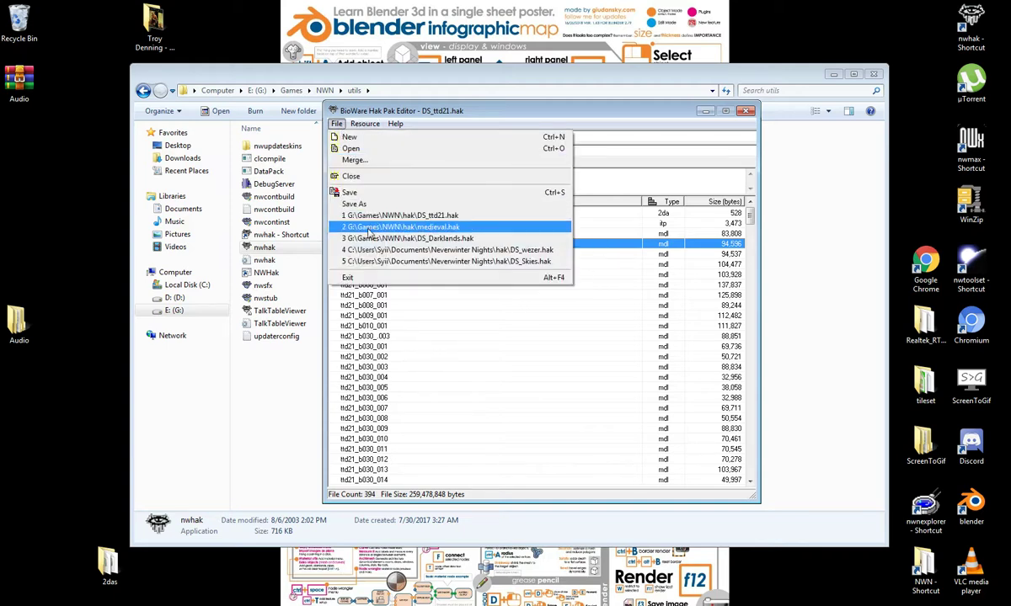
pyautogui.moveTo(368, 130)
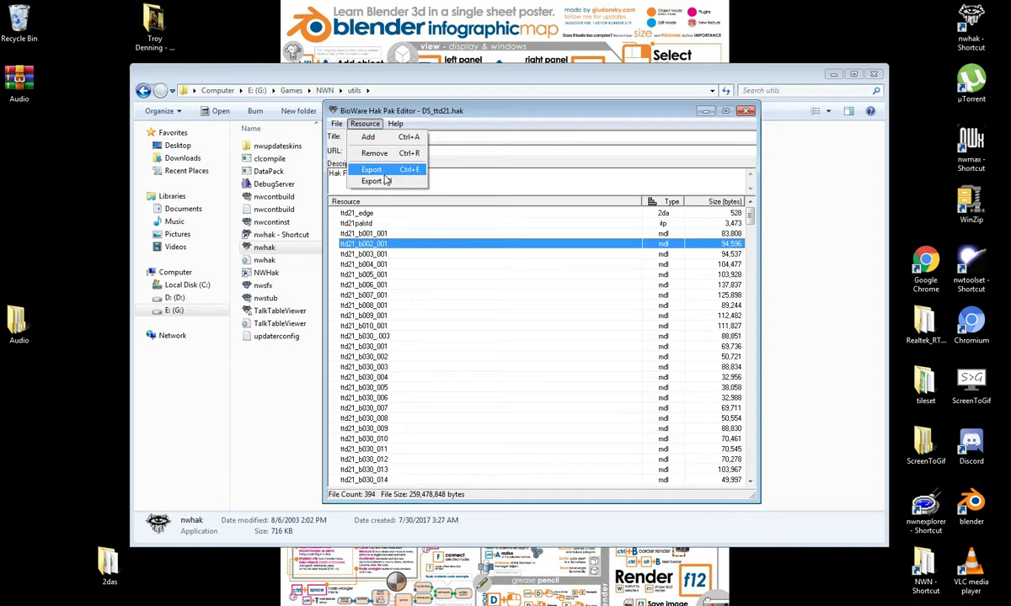
pyautogui.click(381, 285)
# Step: Create a new folder named Test on the desktop
pyautogui.rightClick(72, 268)
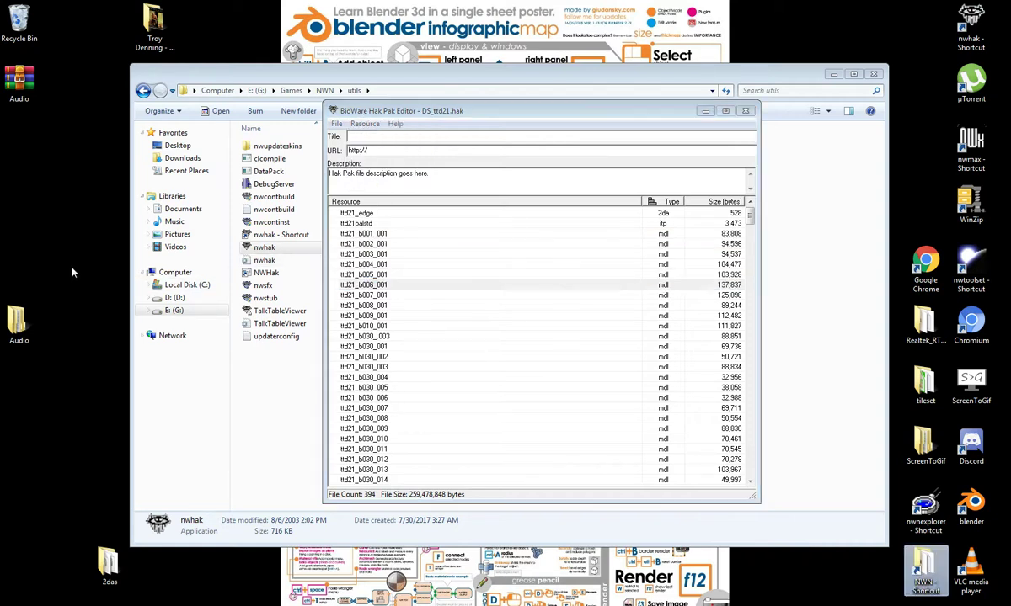
pyautogui.moveTo(160, 281)
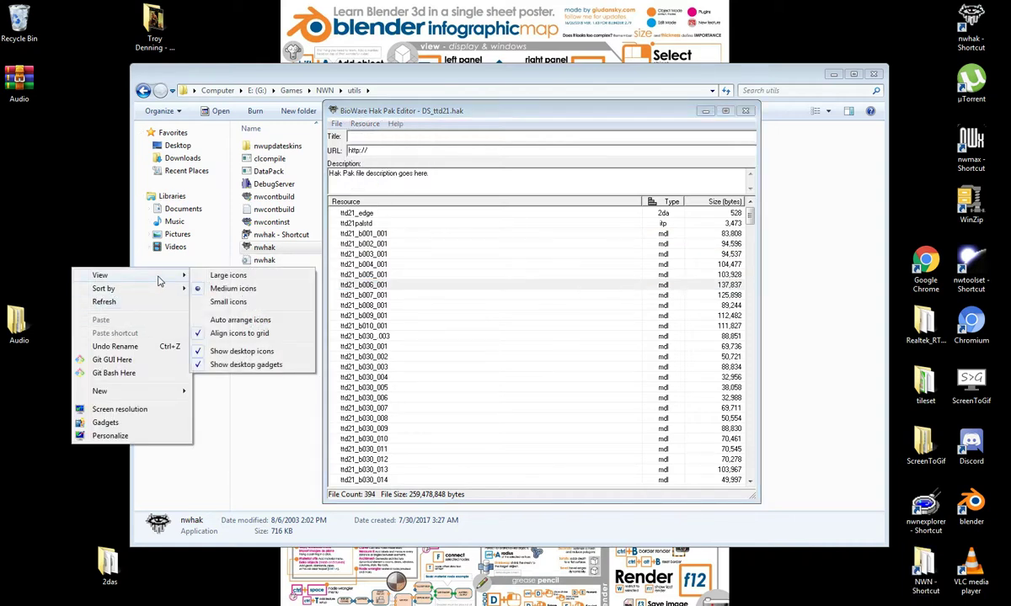
pyautogui.moveTo(158, 392)
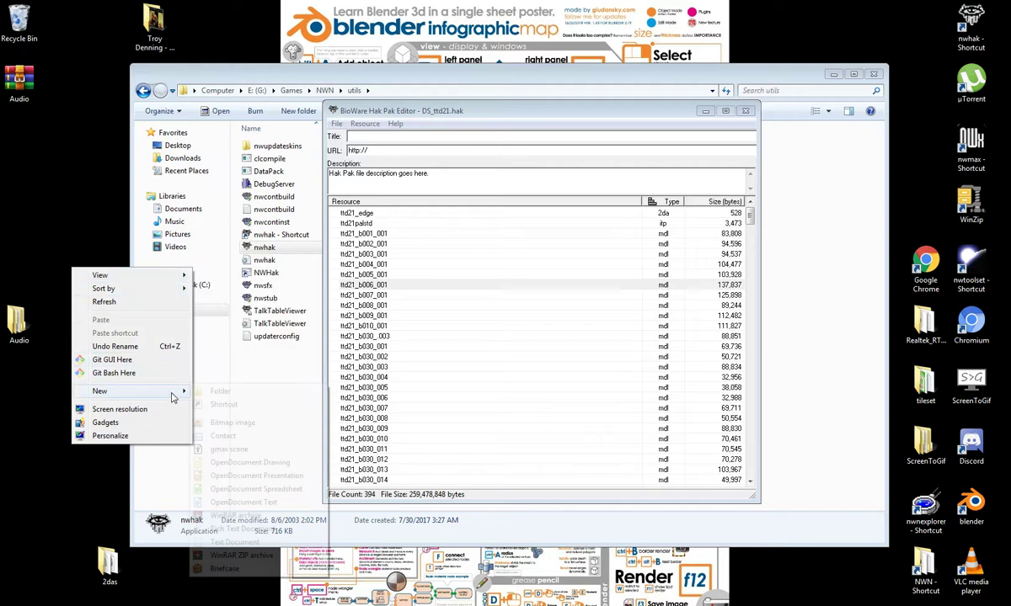
pyautogui.click(220, 392)
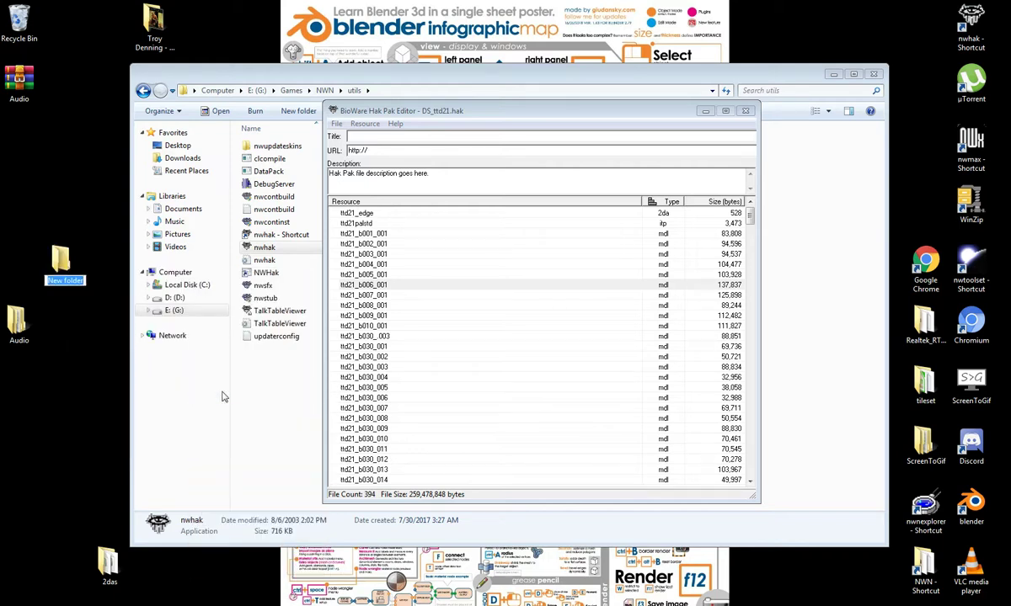
pyautogui.write('Test')
pyautogui.press('Return')
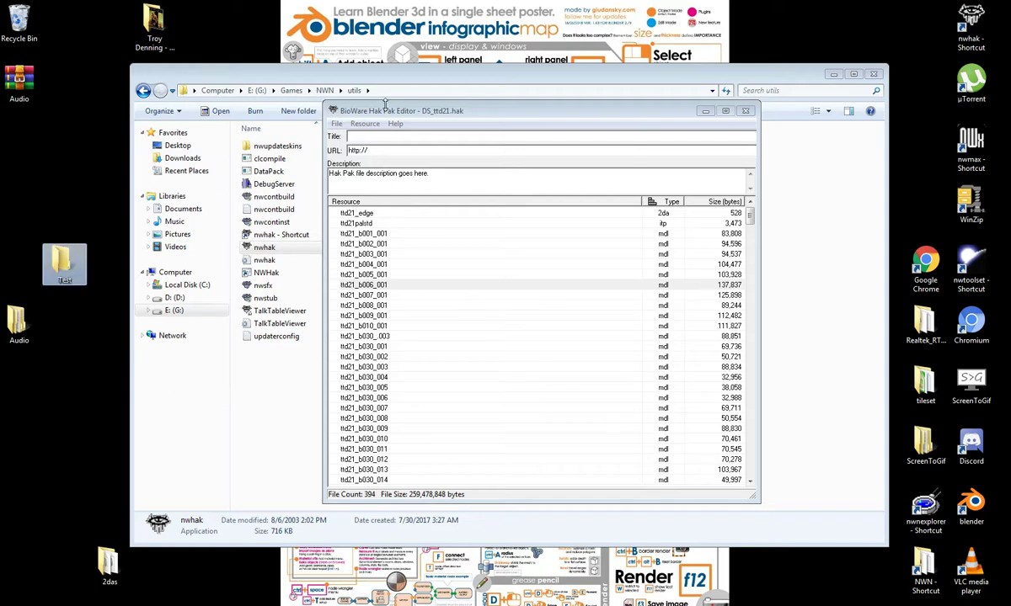
# Step: Export the ttd21_edge 2da resource to the Test folder on the desktop
pyautogui.click(413, 285)
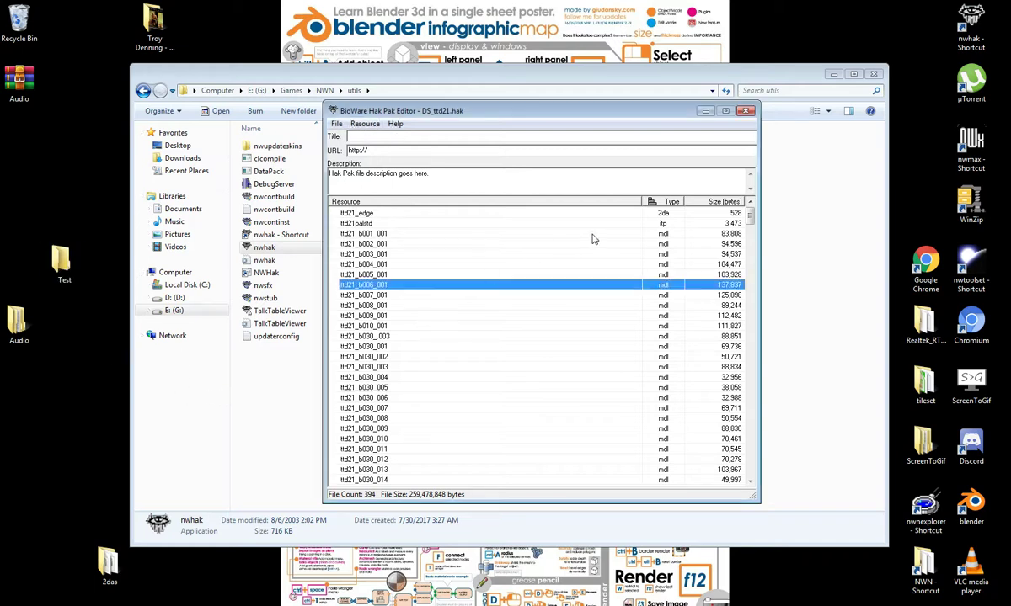
pyautogui.rightClick(392, 214)
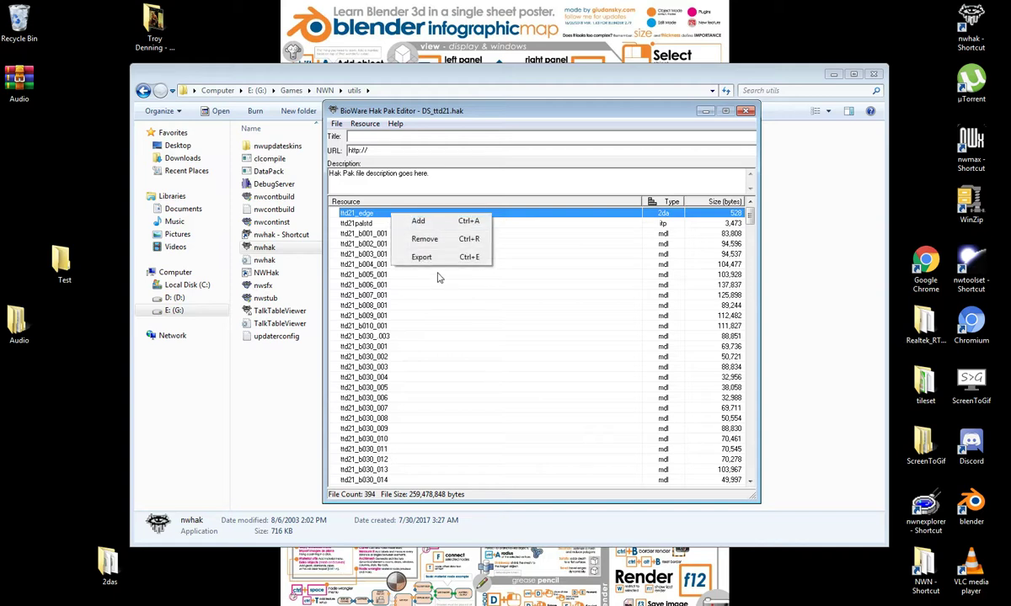
pyautogui.click(409, 256)
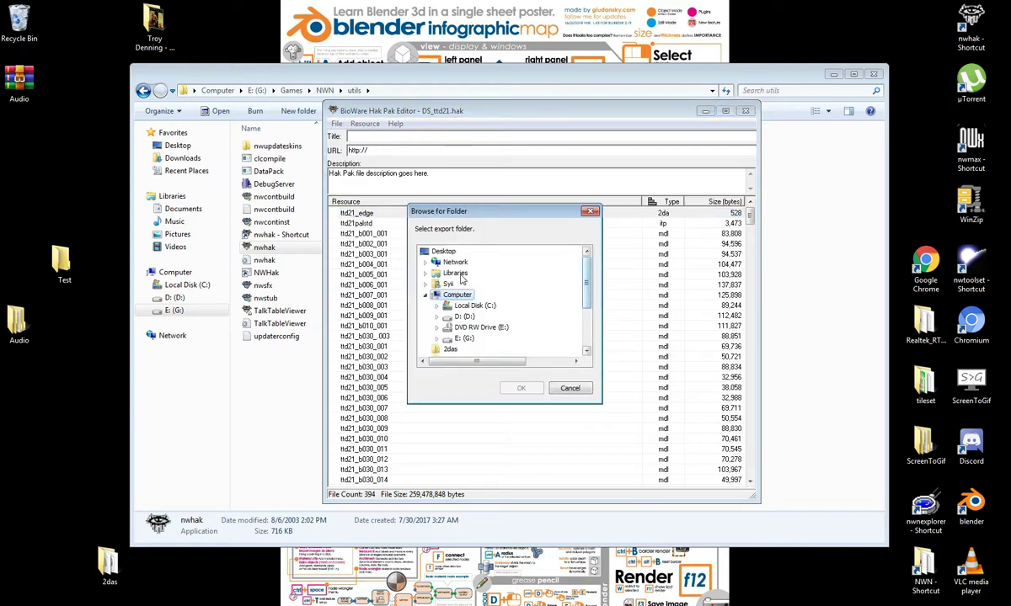
pyautogui.click(444, 251)
pyautogui.click(449, 284)
pyautogui.scroll(-2, 589, 280)
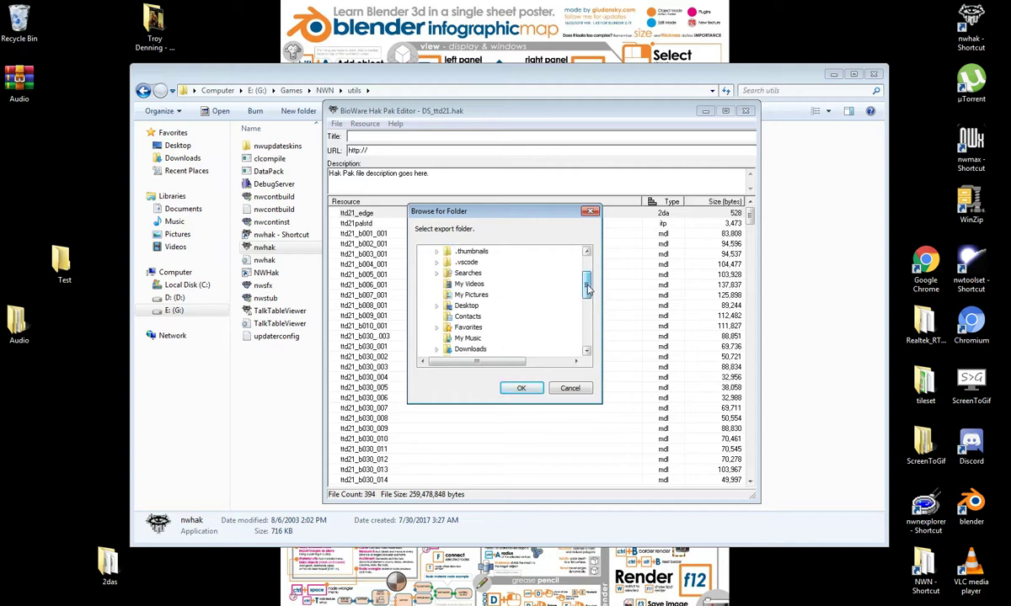
pyautogui.click(462, 294)
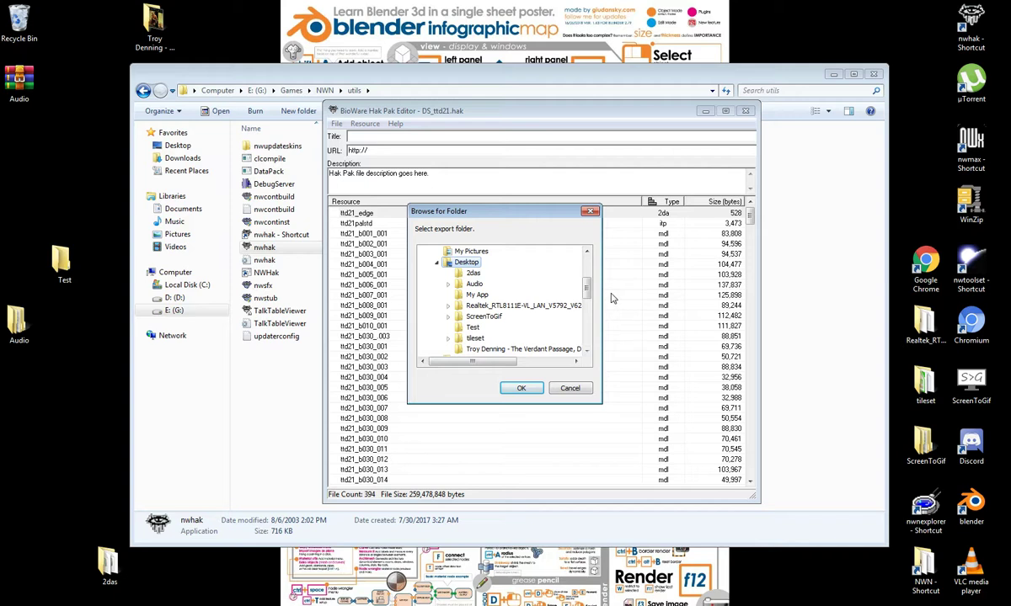
pyautogui.scroll(-3, 556, 276)
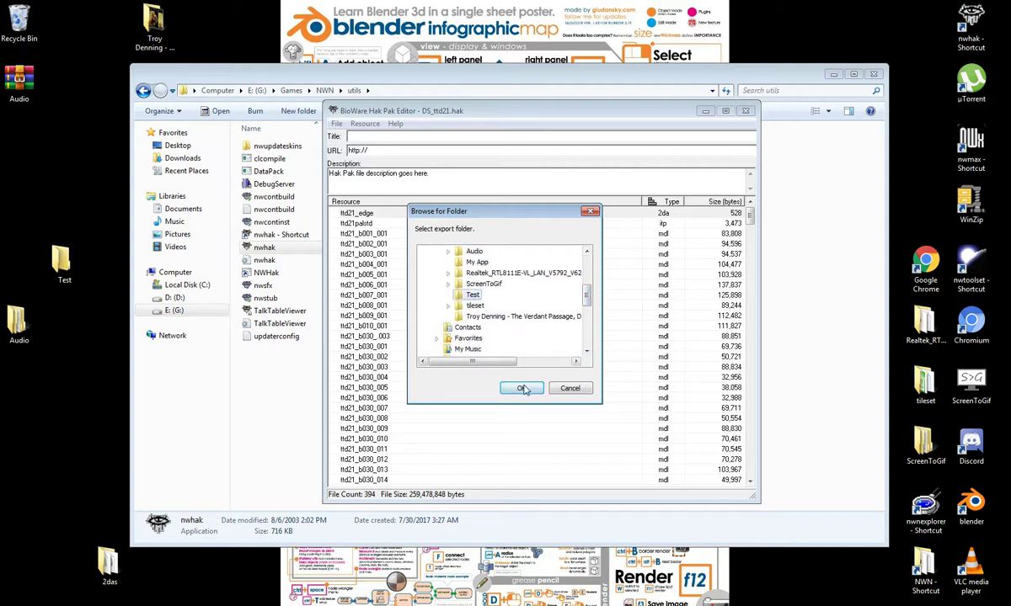
pyautogui.press('Return')
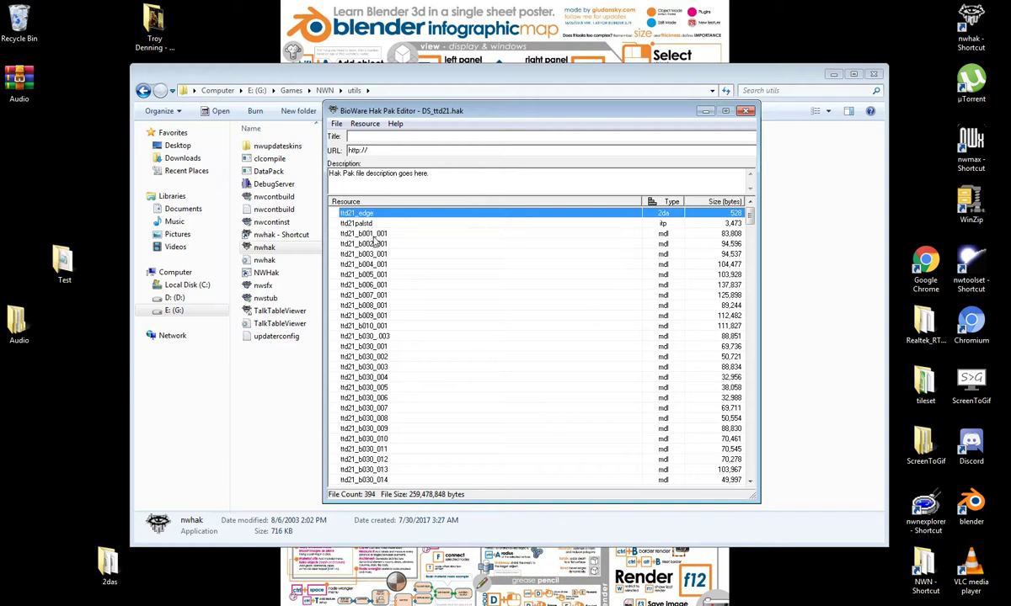
# Step: Export the ttd21_b001_001 mdl resource to the Test folder on the desktop
pyautogui.click(377, 234)
pyautogui.rightClick(388, 236)
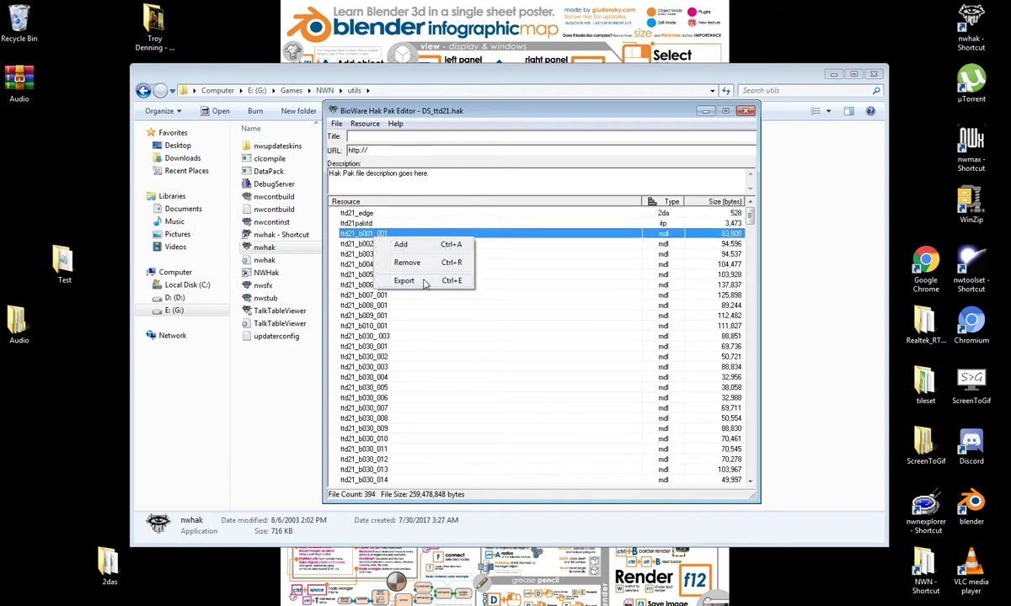
pyautogui.click(404, 282)
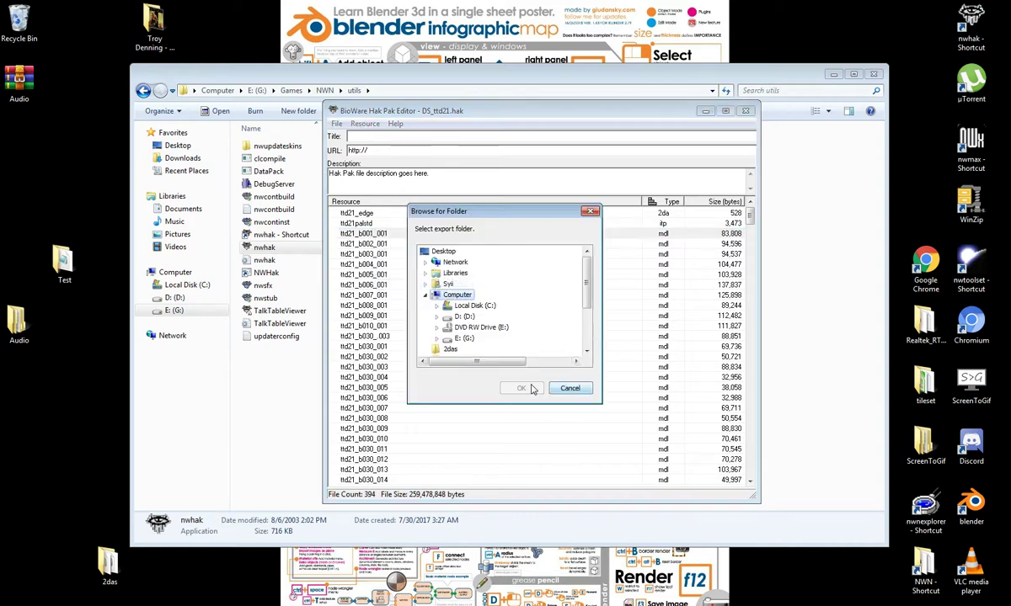
pyautogui.doubleClick(447, 284)
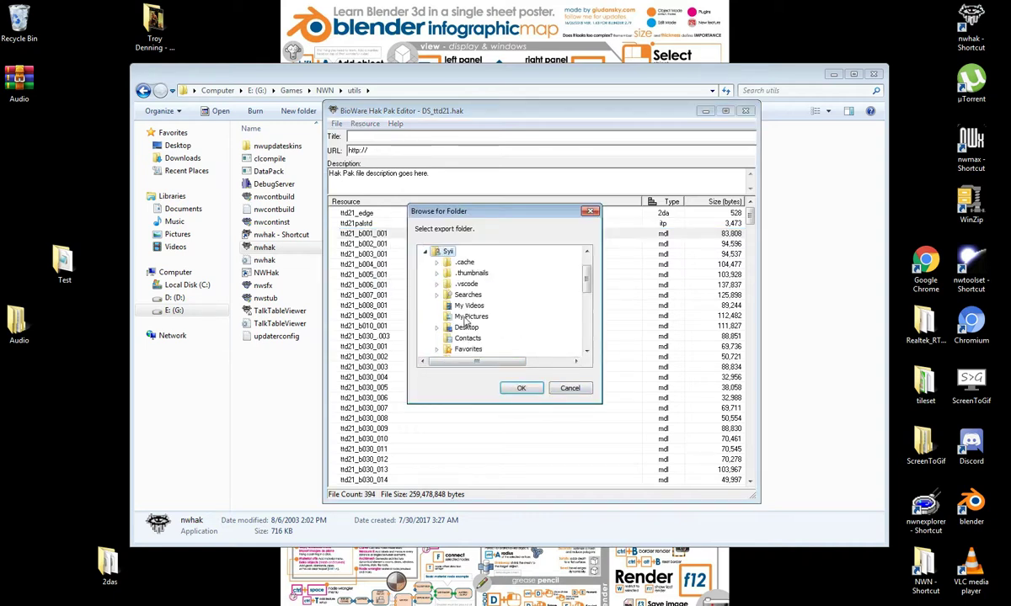
pyautogui.scroll(-1, 464, 325)
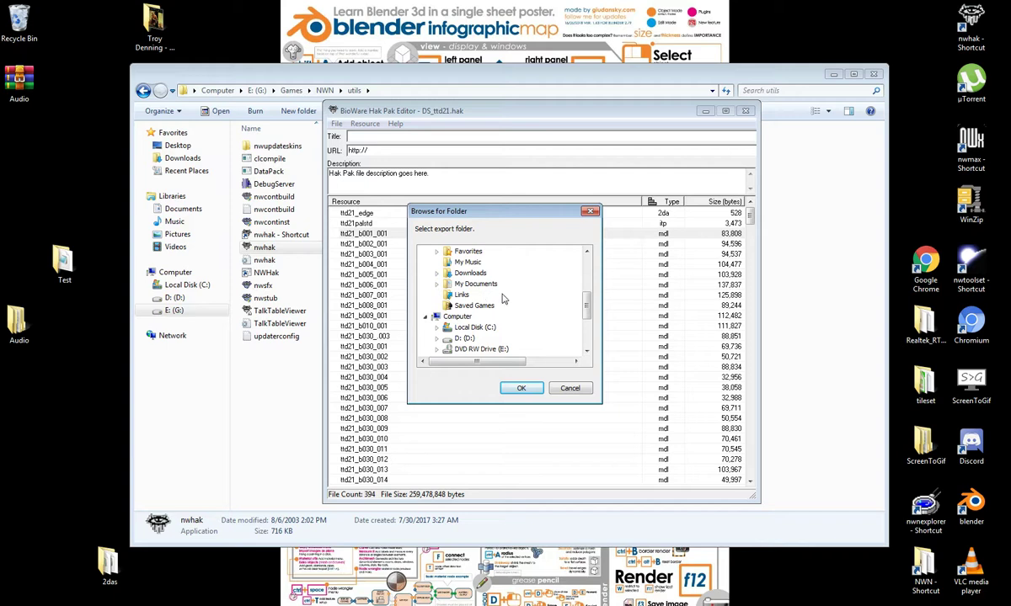
pyautogui.scroll(1, 472, 310)
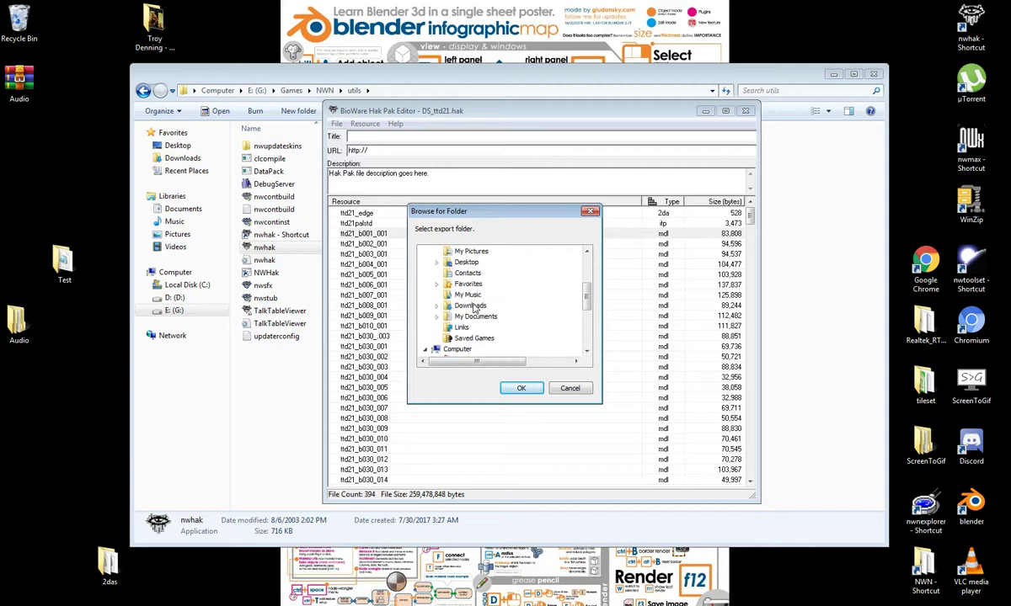
pyautogui.doubleClick(461, 262)
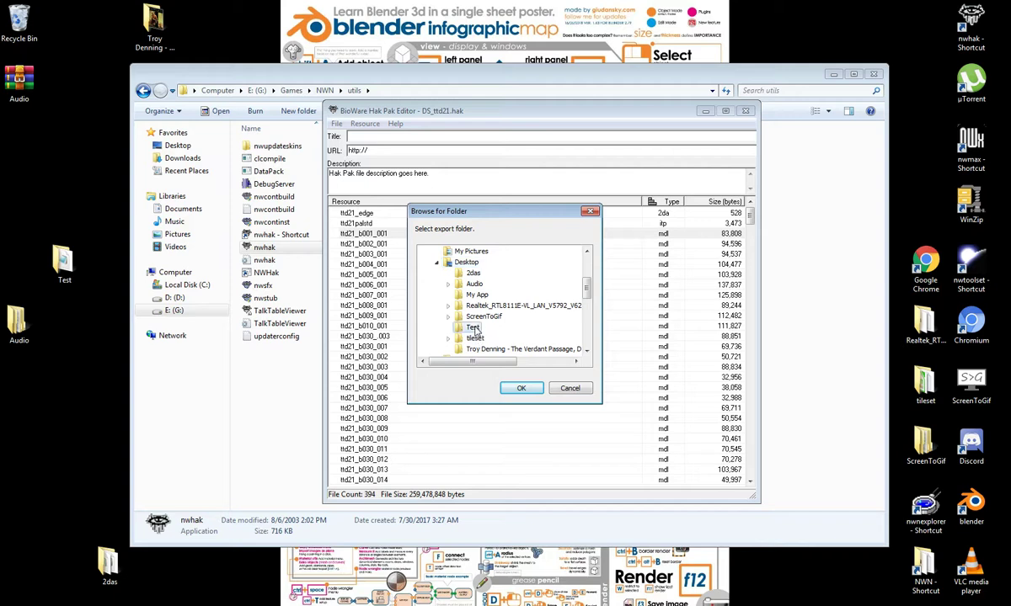
pyautogui.click(529, 388)
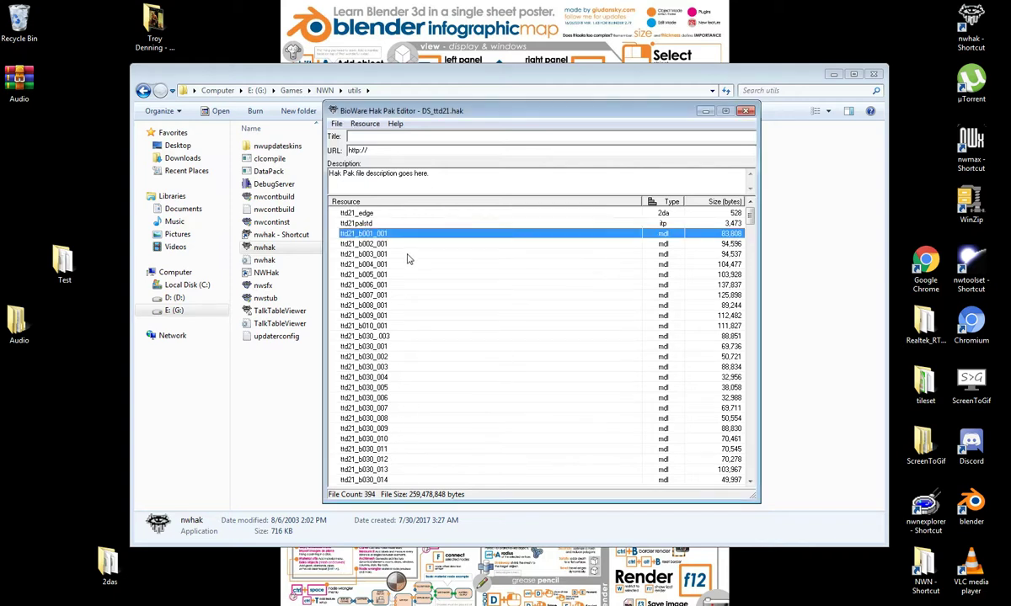
# Step: Add the ttd21_edge 2da file from the desktop's Test folder to the hak, replacing the existing resource
pyautogui.click(364, 124)
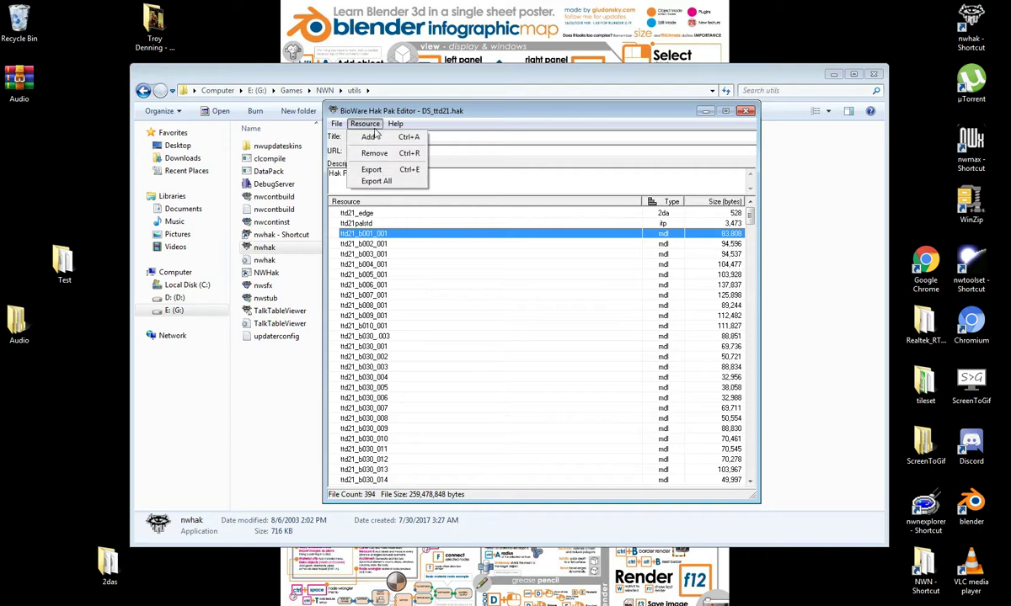
pyautogui.click(376, 137)
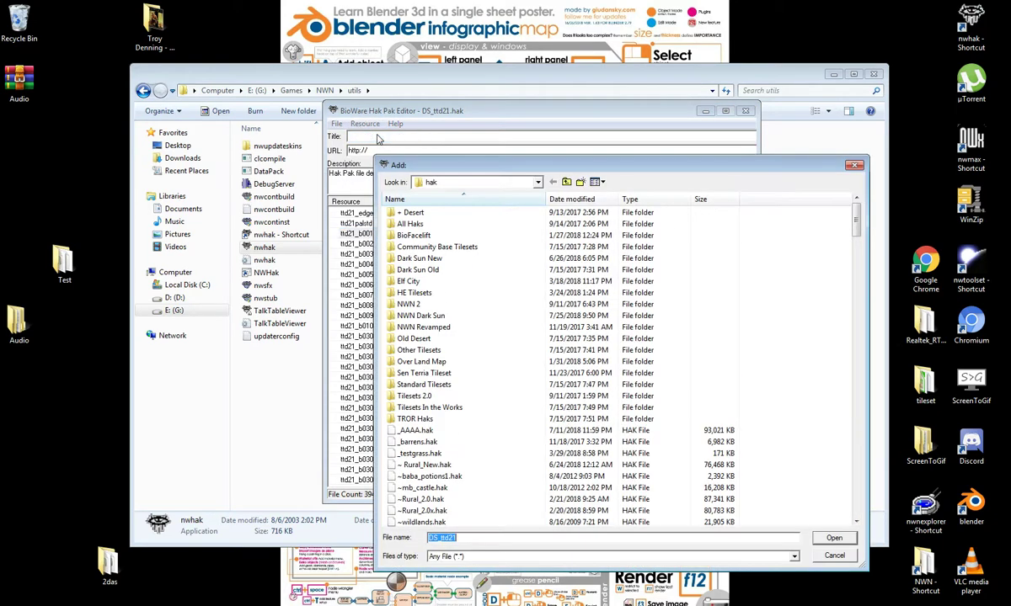
pyautogui.click(537, 183)
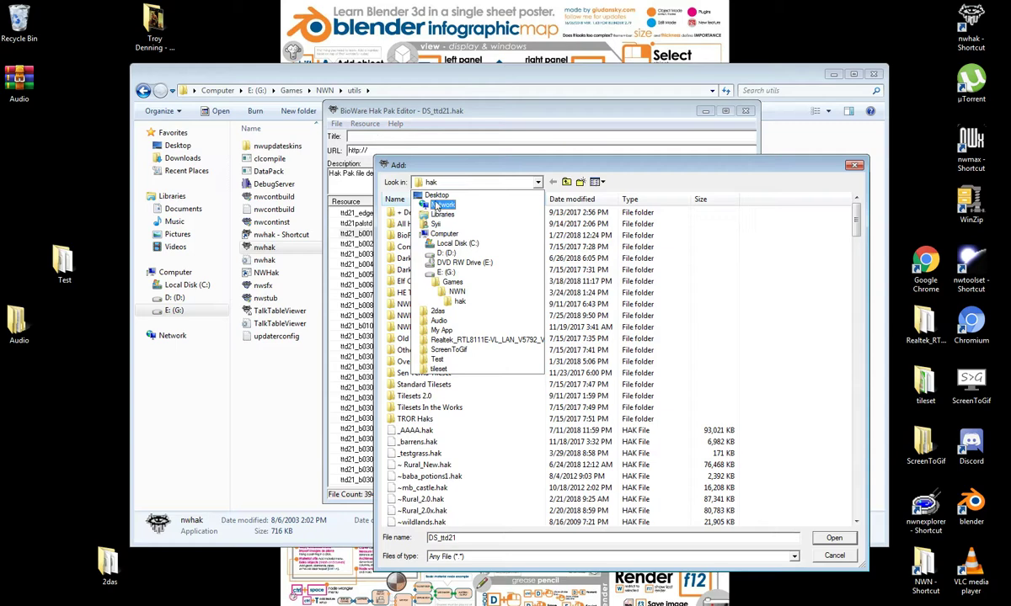
pyautogui.click(436, 198)
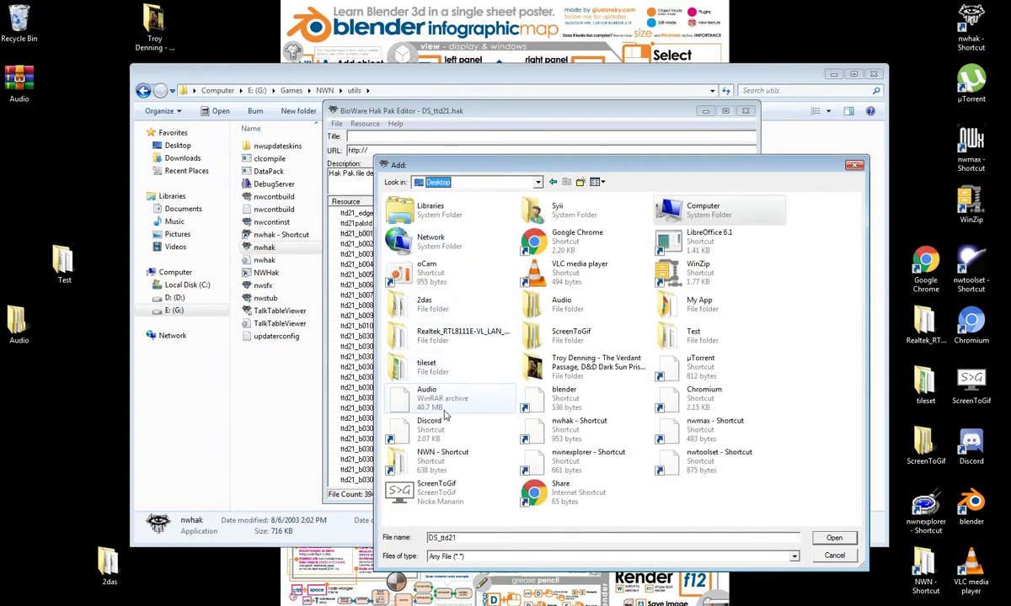
pyautogui.doubleClick(641, 329)
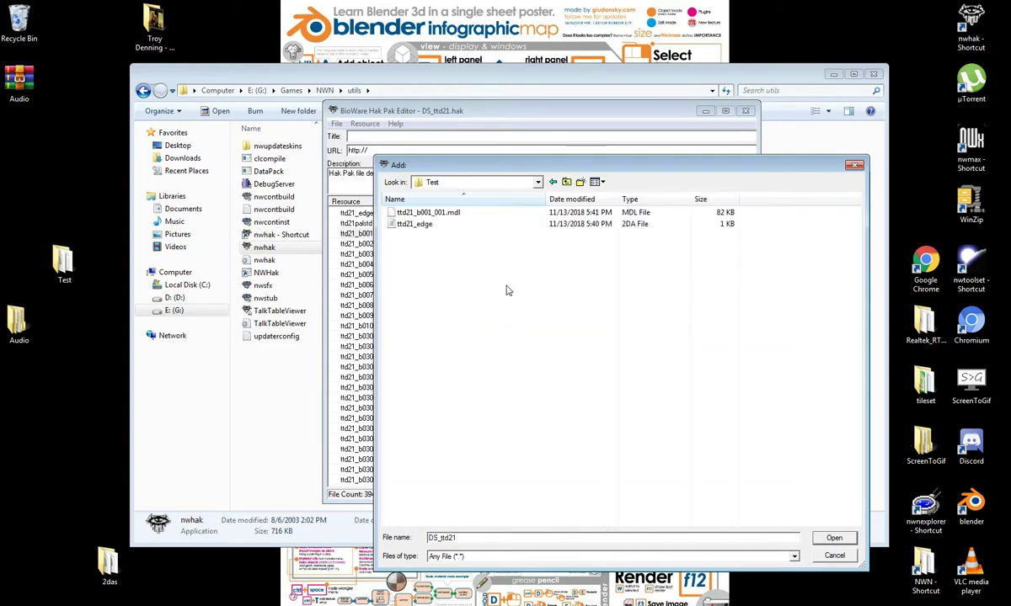
pyautogui.click(418, 226)
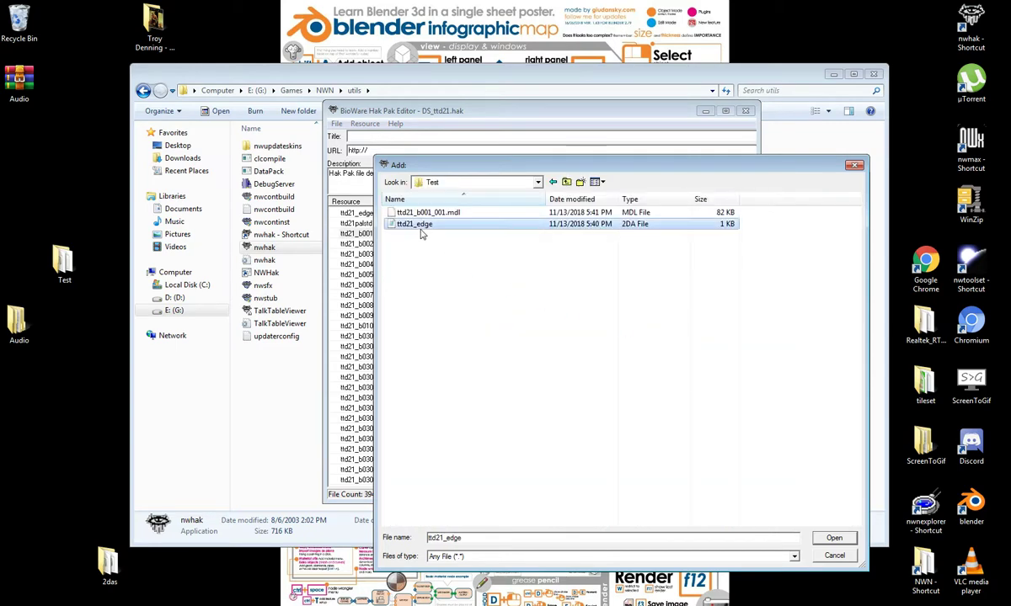
pyautogui.click(833, 539)
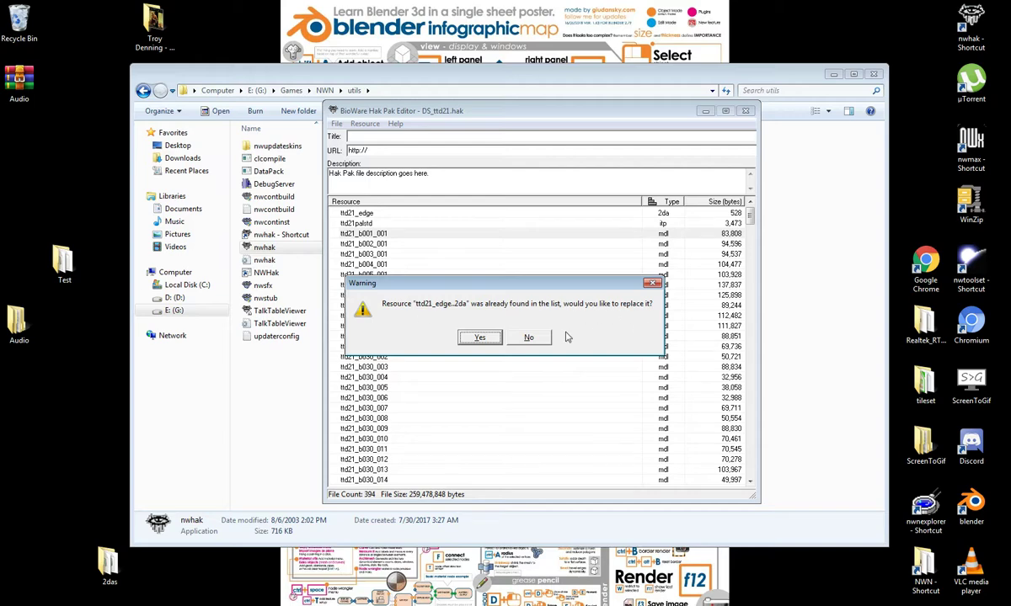
pyautogui.click(480, 338)
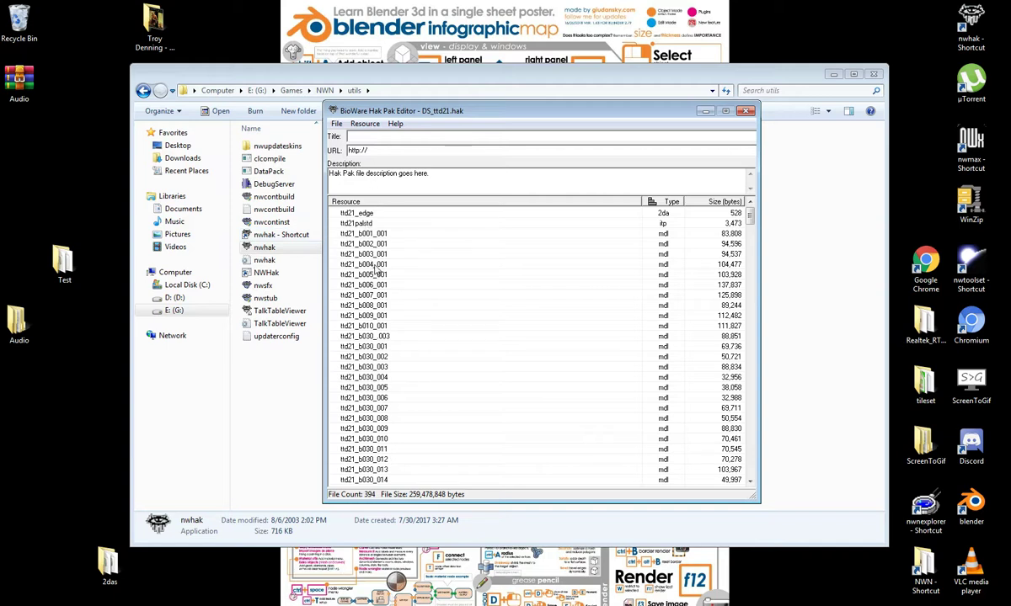
# Step: Look at the available resource commands and the Save As dialog, leaving the hak unsaved
pyautogui.click(365, 124)
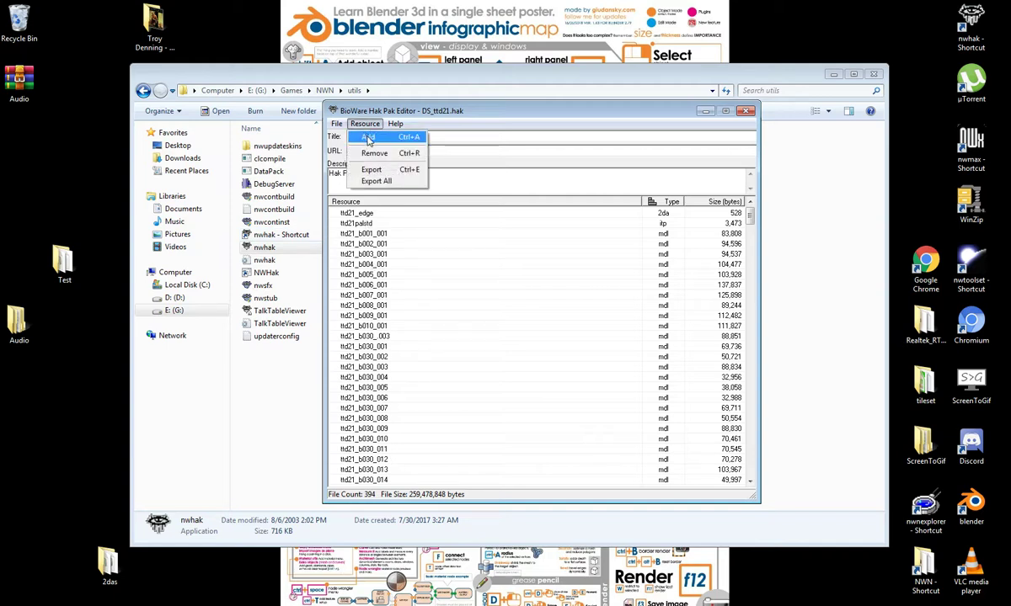
pyautogui.click(381, 276)
pyautogui.rightClick(379, 279)
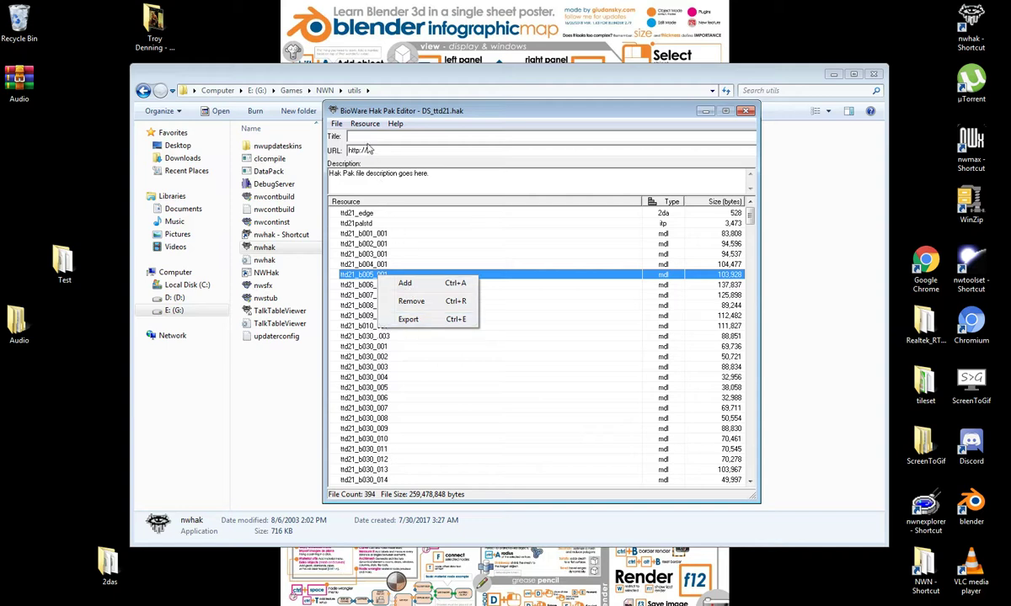
pyautogui.click(337, 124)
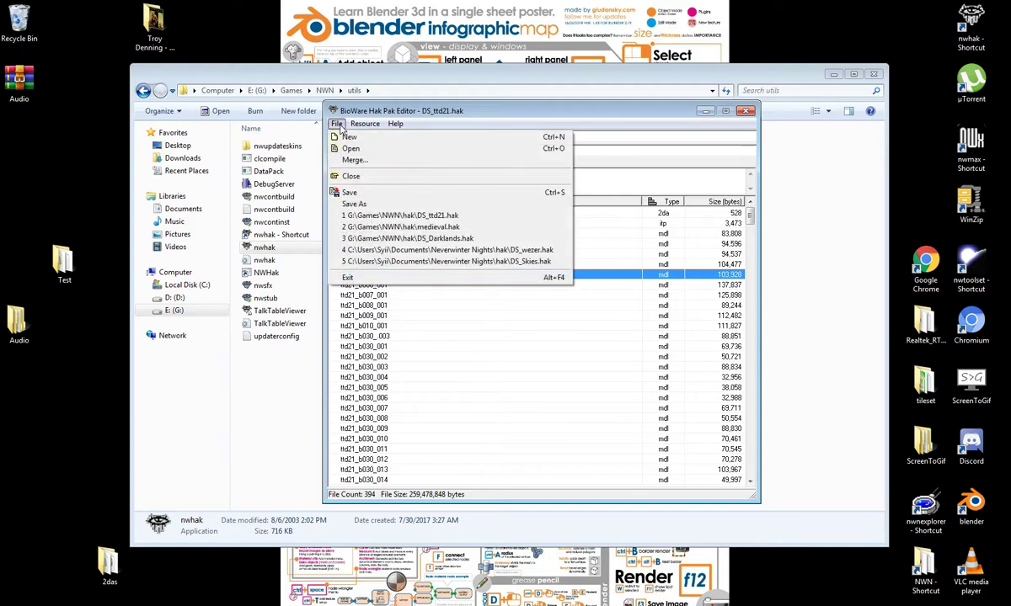
pyautogui.click(354, 203)
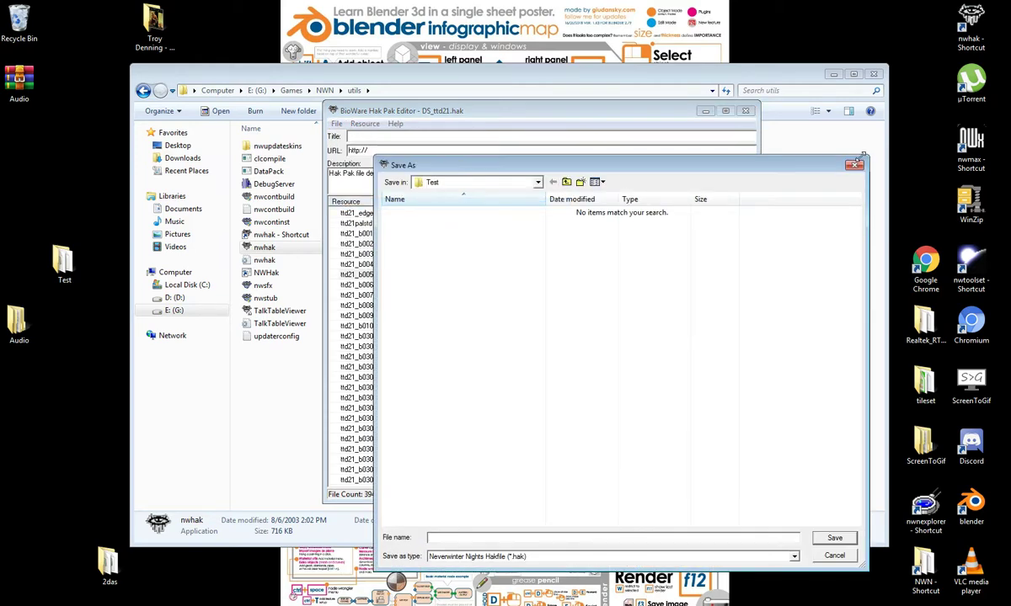
pyautogui.click(854, 164)
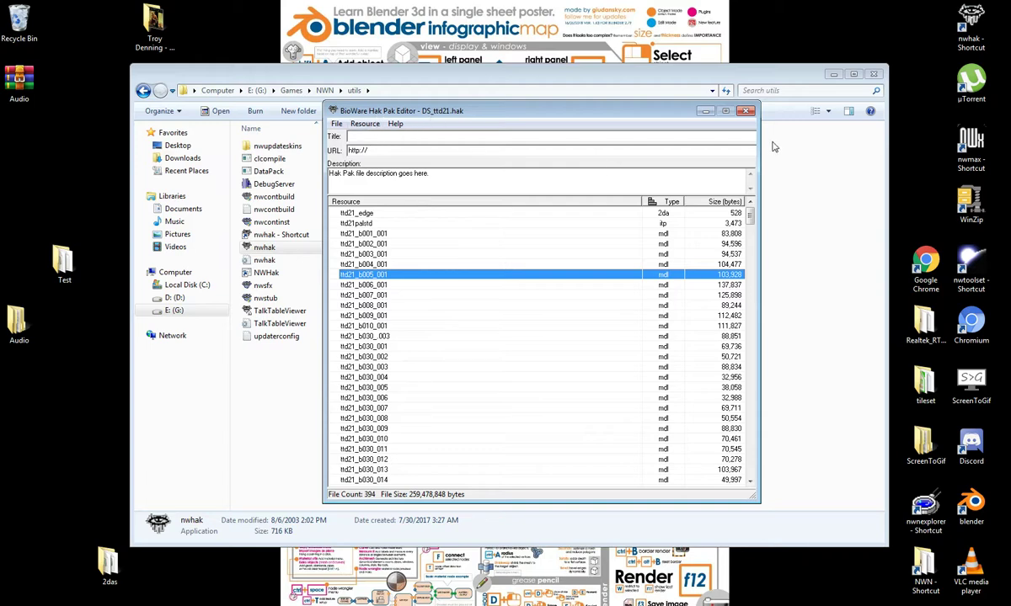
# Step: Close the Hak Pak Editor and the blank browser window
pyautogui.moveTo(680, 113); pyautogui.dragTo(573, 42)
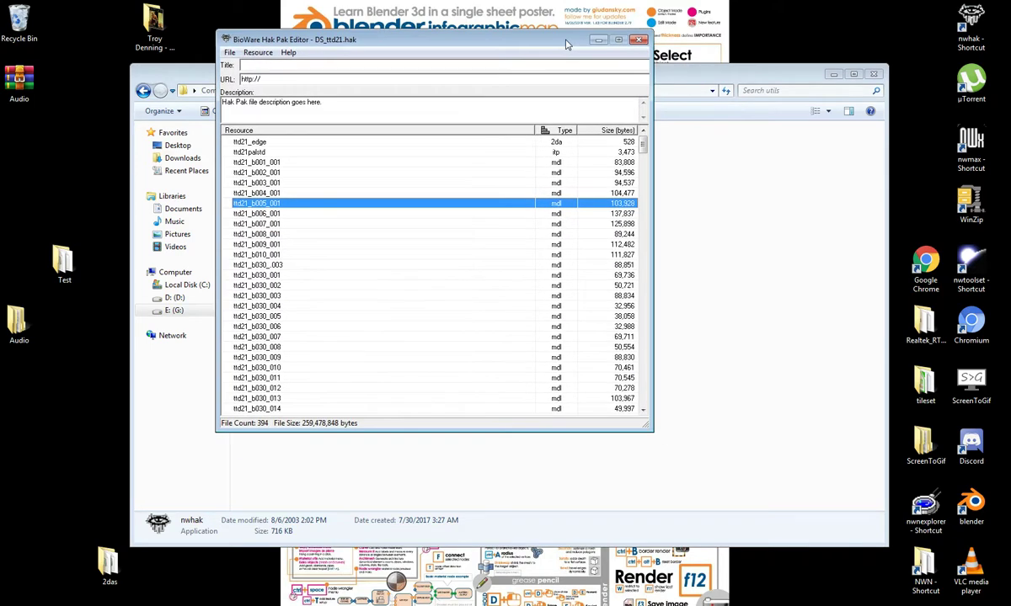
pyautogui.click(639, 42)
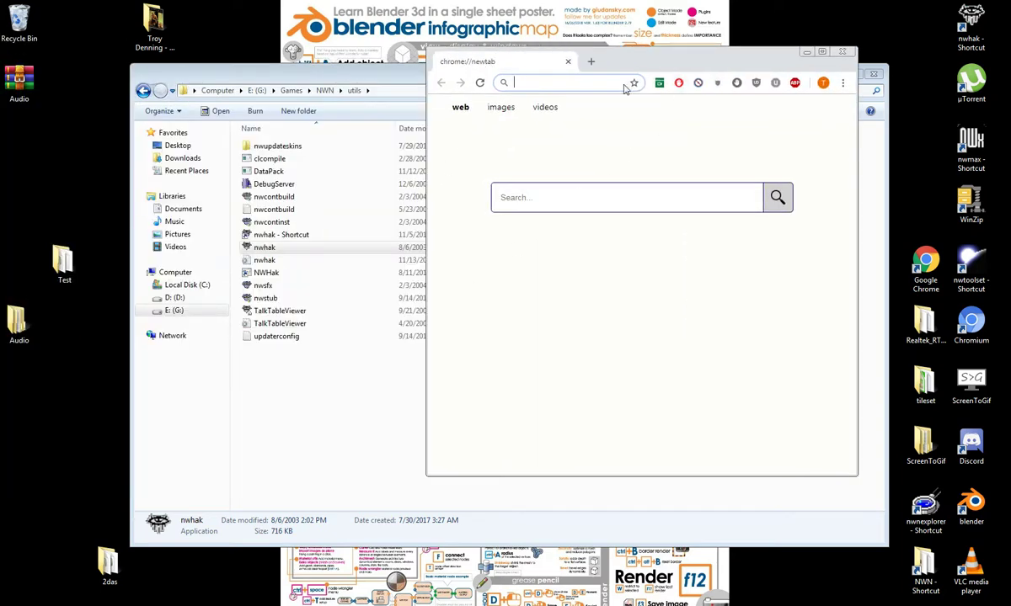
pyautogui.click(842, 53)
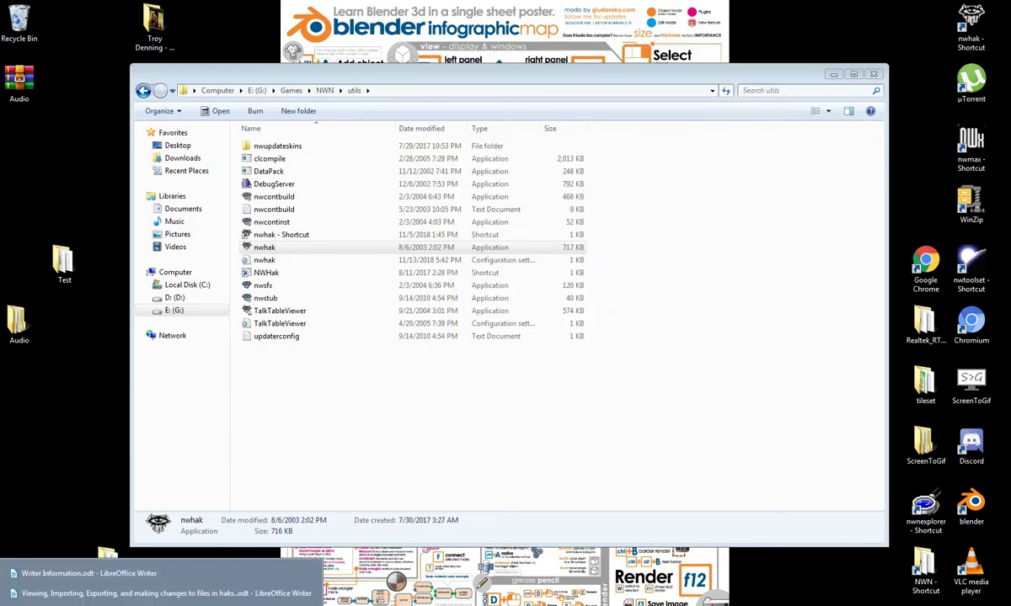
# Step: Switch to the hak tutorial notes in LibreOffice Writer, highlight the NWN Explorer download link, and minimize the document
pyautogui.moveTo(101, 605)
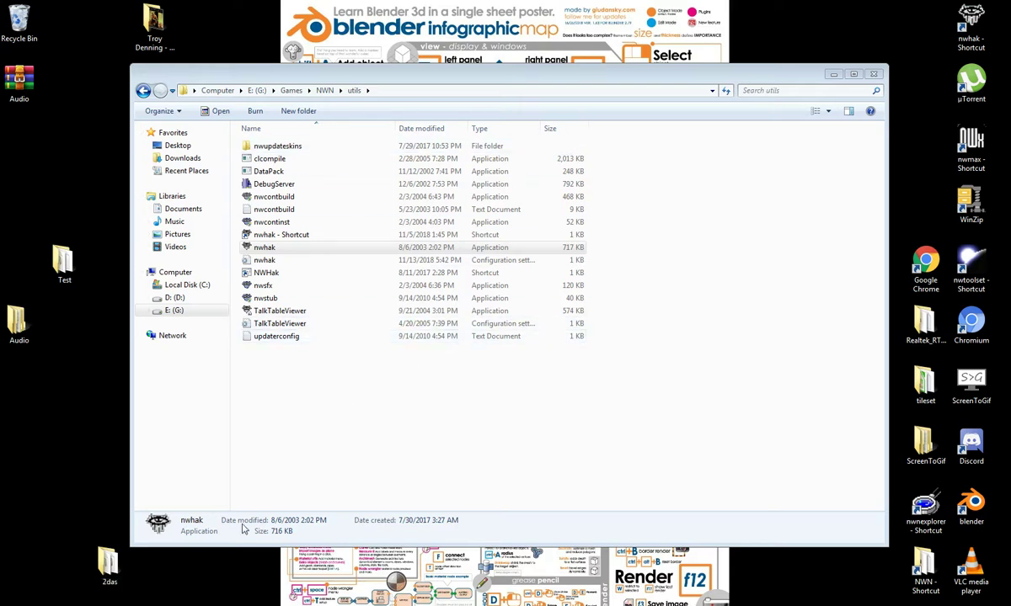
pyautogui.moveTo(189, 597)
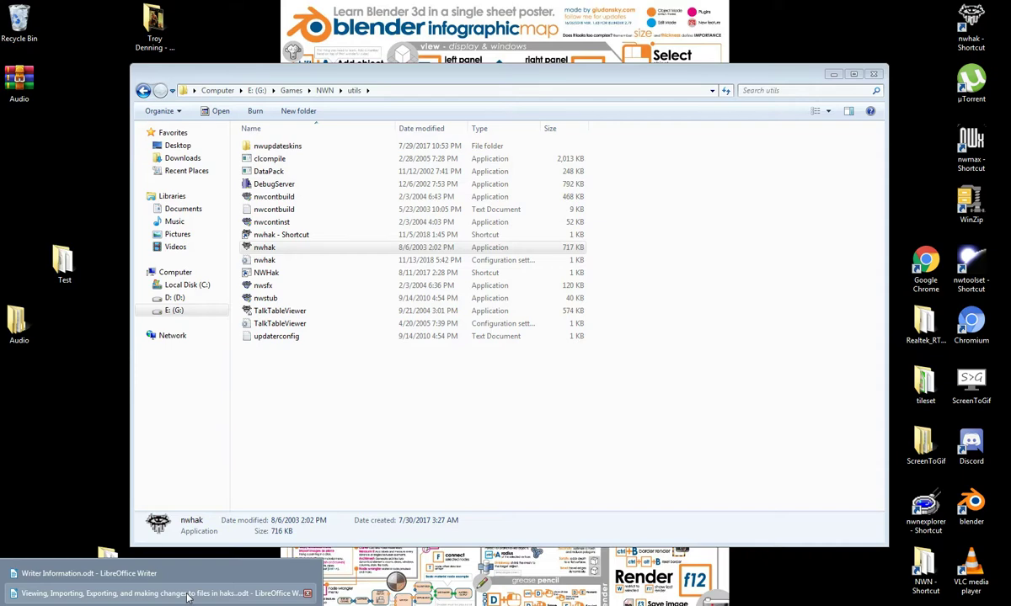
pyautogui.click(189, 594)
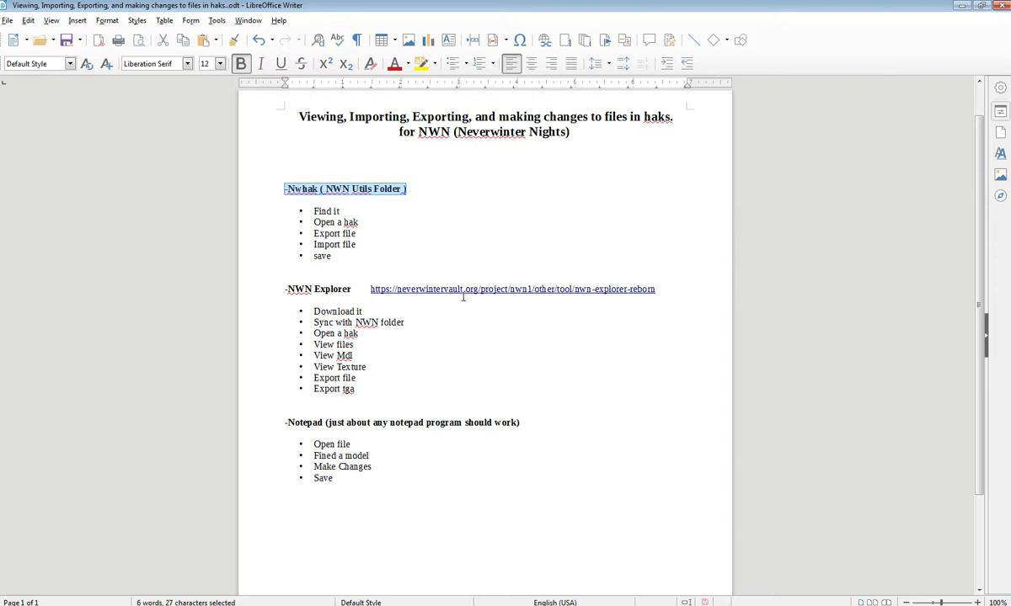
pyautogui.moveTo(674, 291); pyautogui.dragTo(369, 290)
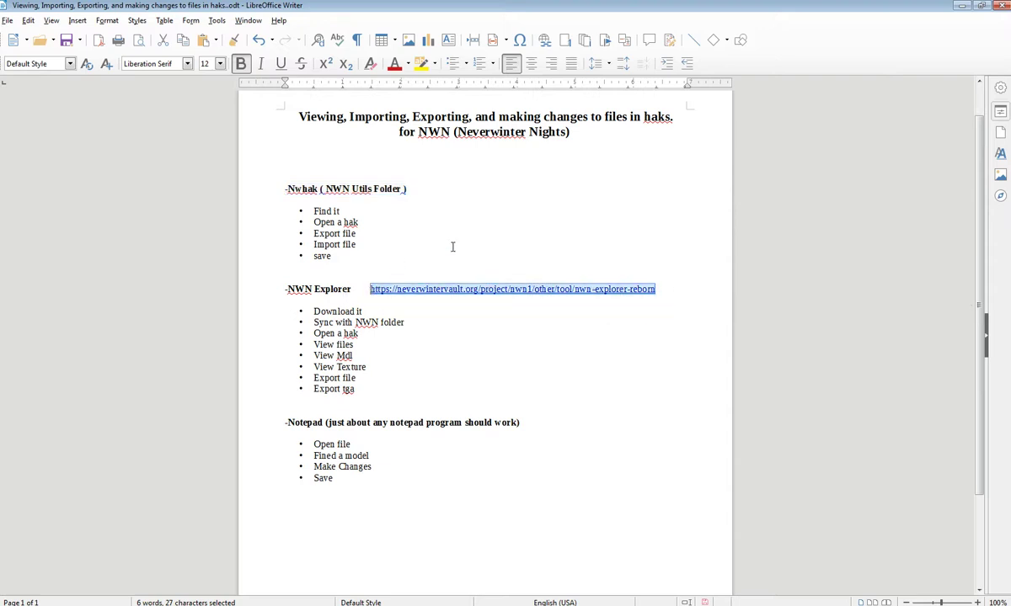
pyautogui.click(486, 246)
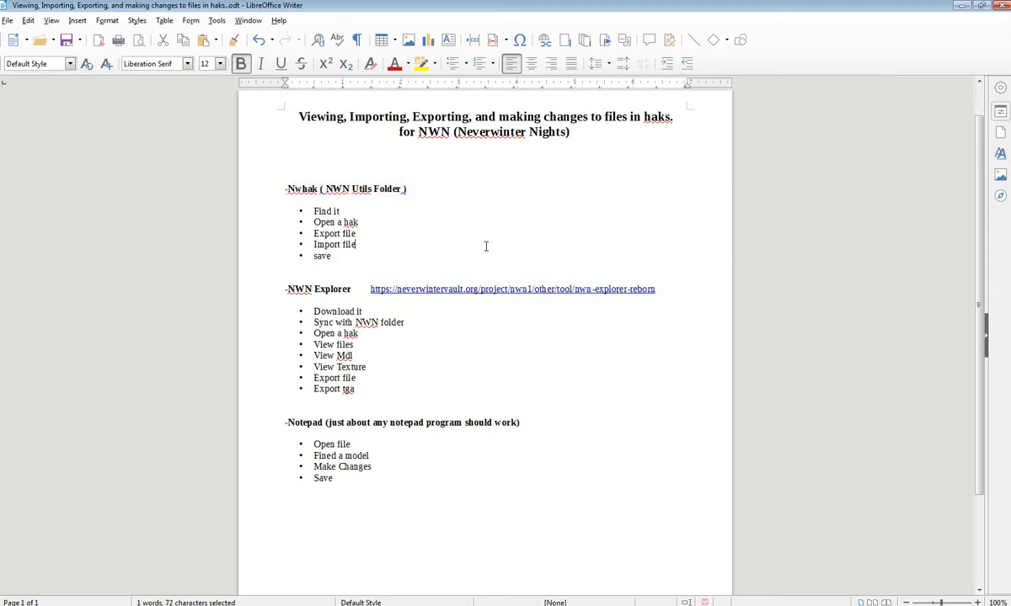
pyautogui.click(963, 7)
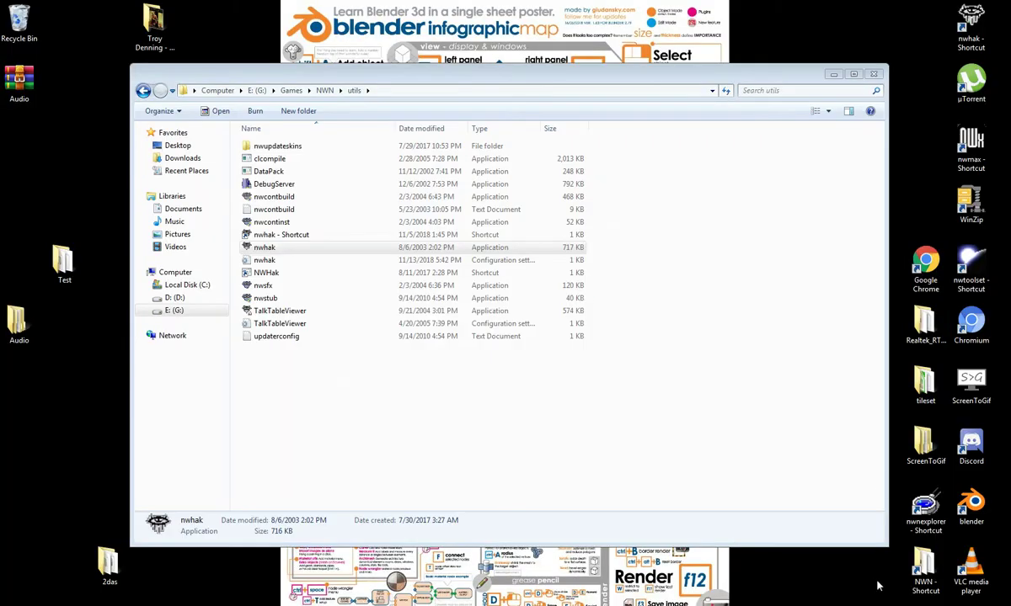
# Step: Launch NWN Explorer and review the NWN directory setting in its options without changing it
pyautogui.doubleClick(926, 506)
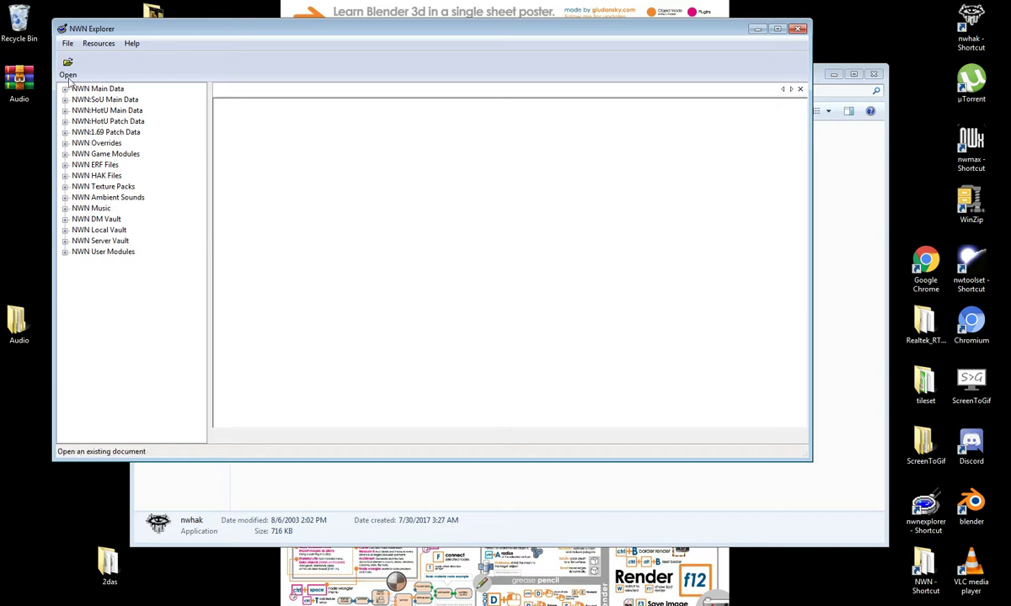
pyautogui.click(68, 43)
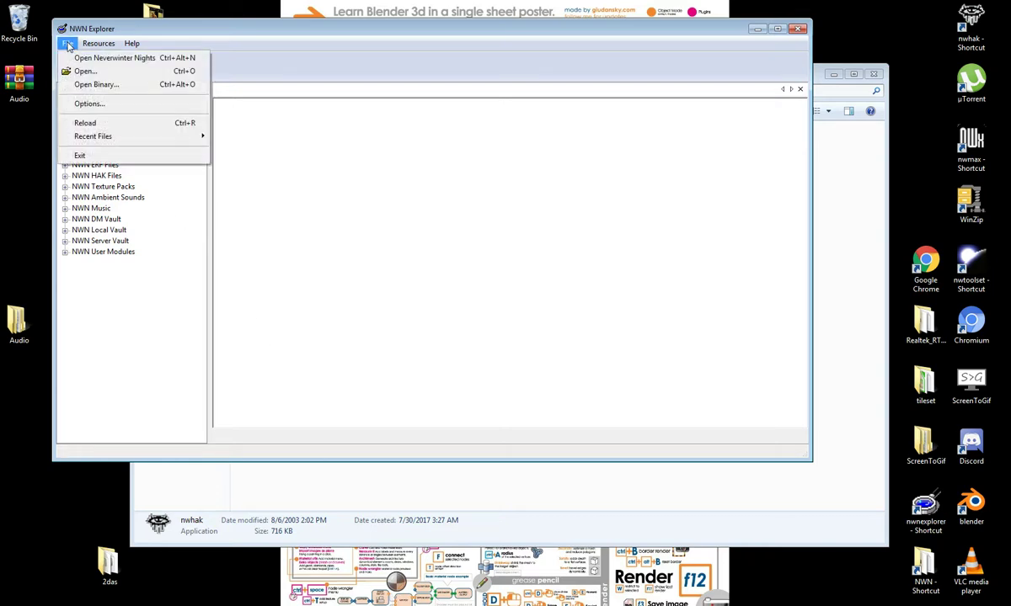
pyautogui.click(99, 105)
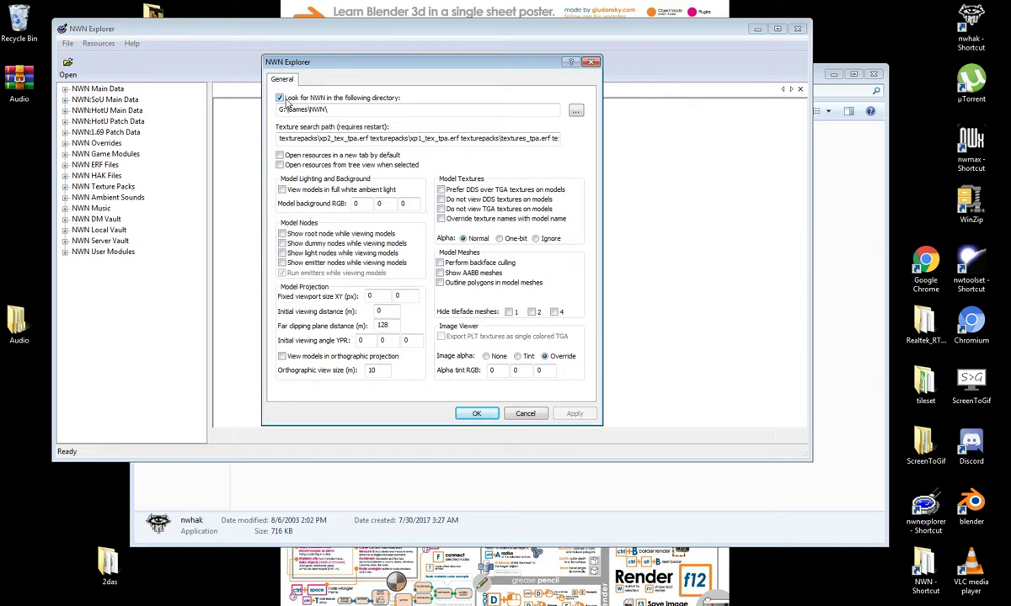
pyautogui.click(575, 111)
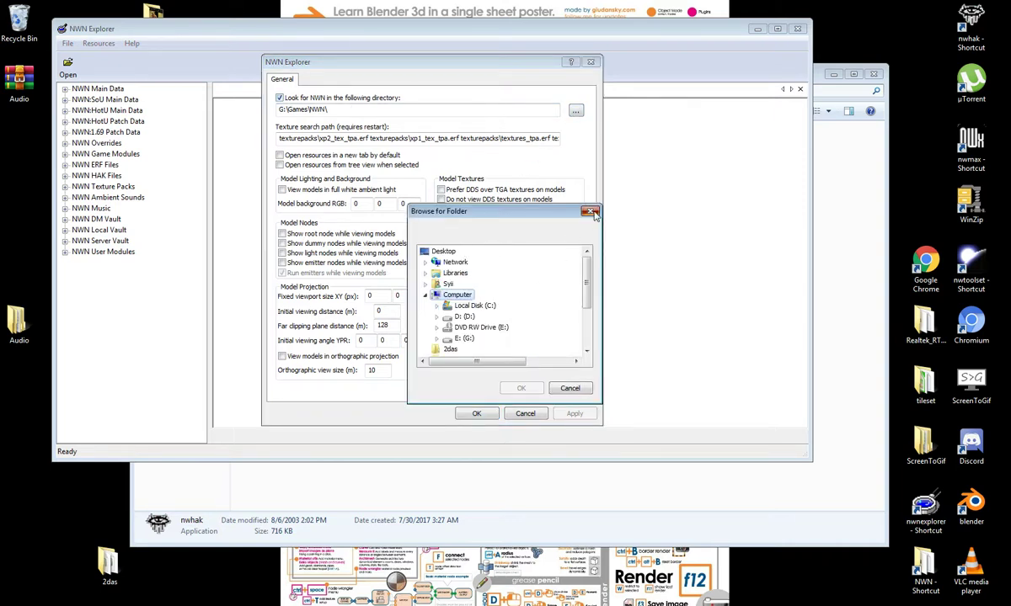
pyautogui.press('Escape')
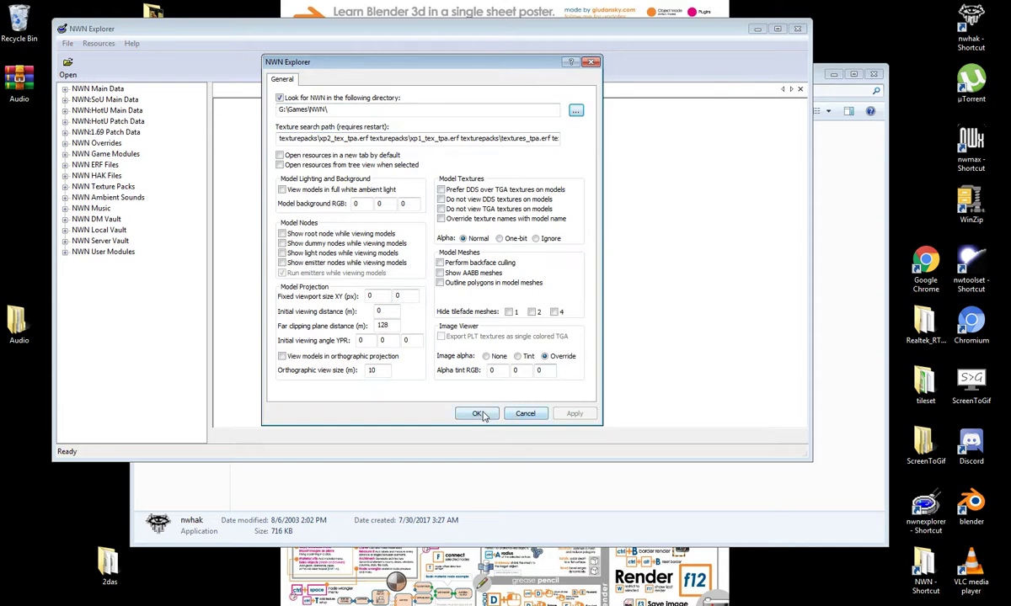
pyautogui.click(524, 414)
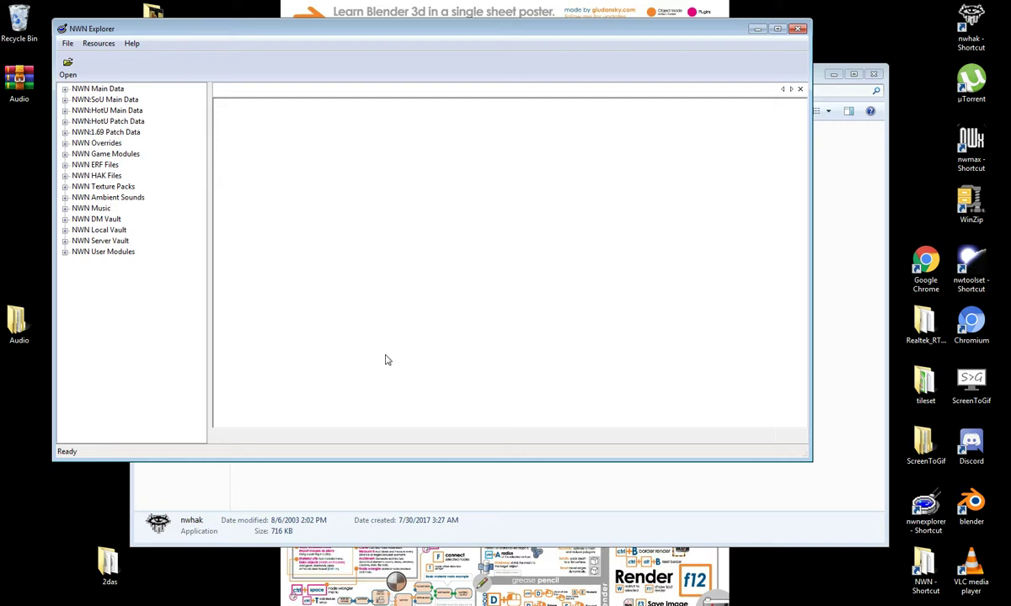
# Step: Look over the game's resource categories, including the contents of NWN Main Data and the SoU, HotU and 1.69 patch data entries
pyautogui.click(66, 91)
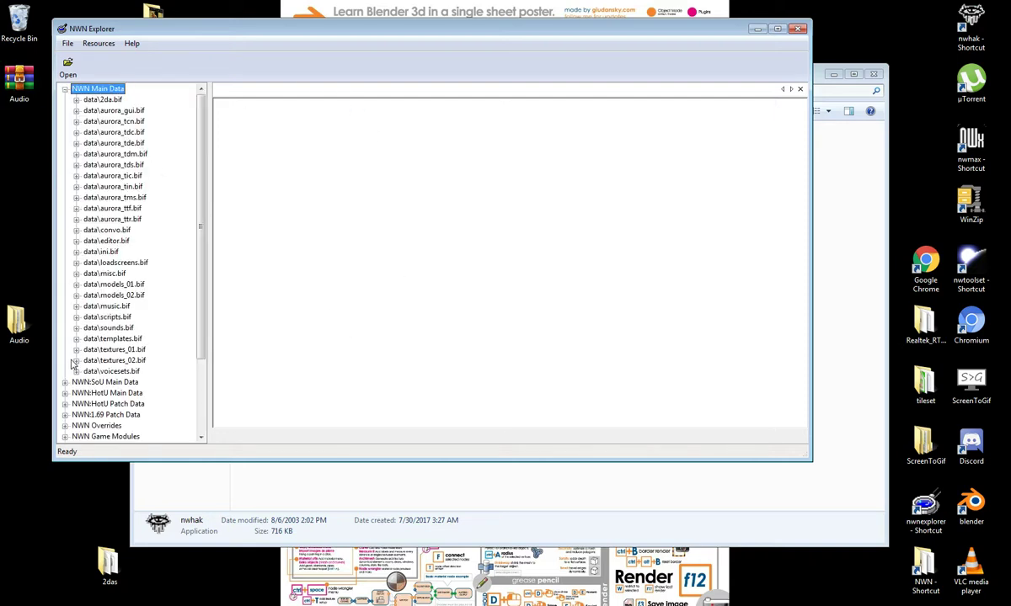
pyautogui.click(64, 88)
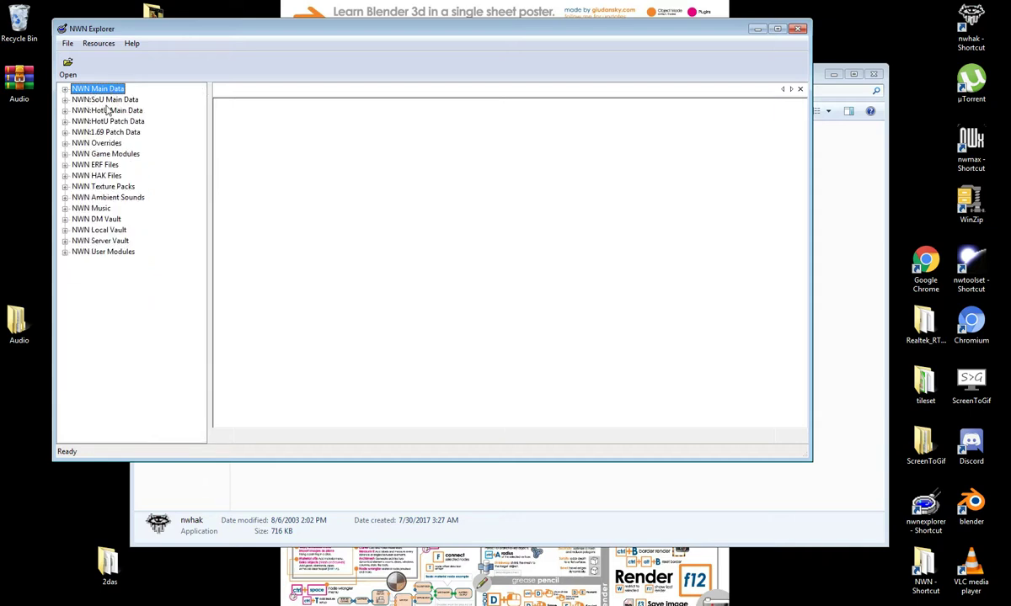
pyautogui.click(101, 100)
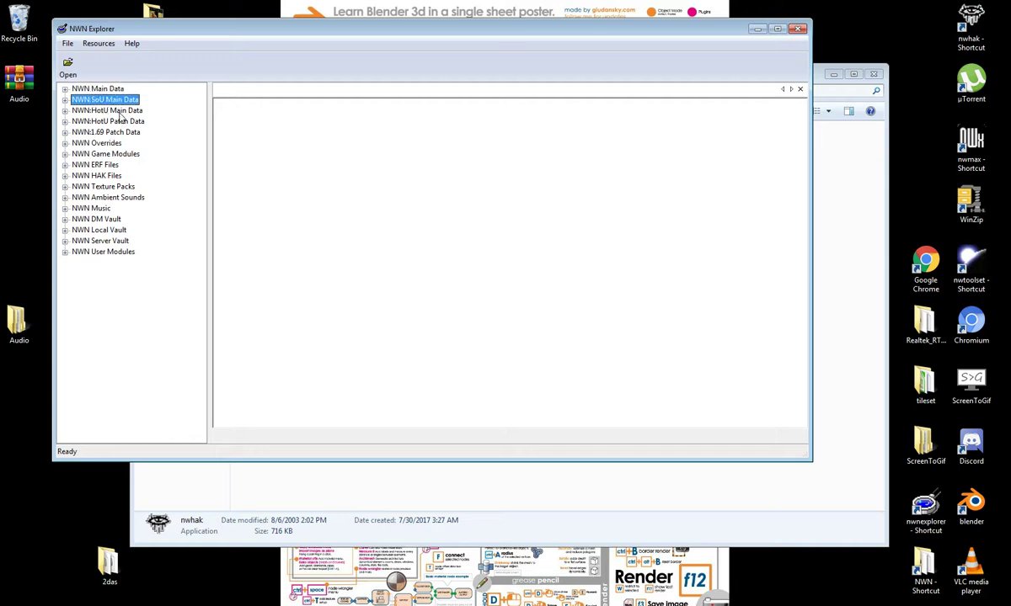
pyautogui.click(121, 112)
pyautogui.click(111, 100)
pyautogui.click(110, 112)
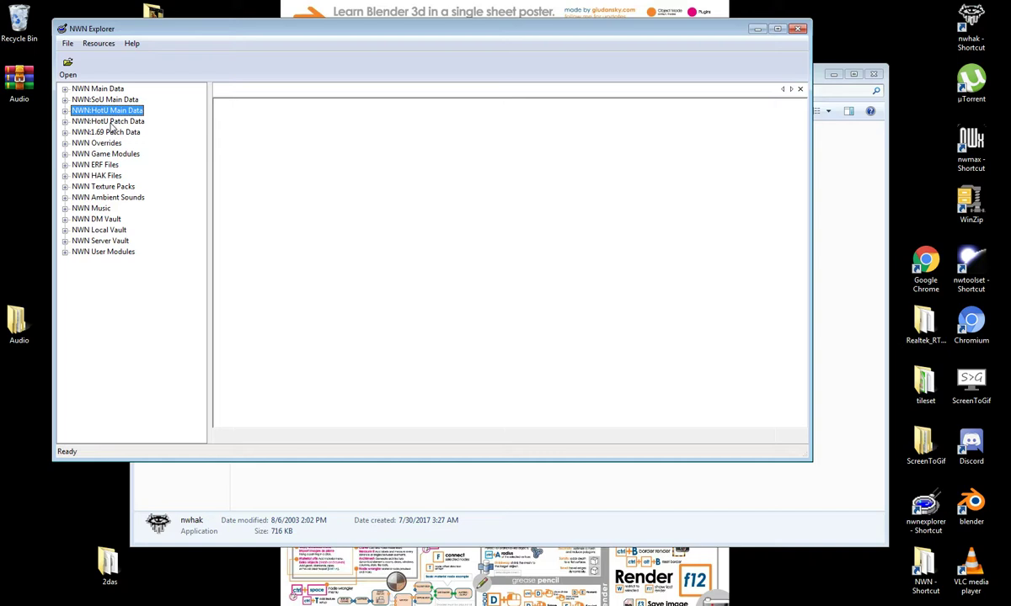
pyautogui.click(110, 122)
pyautogui.click(115, 133)
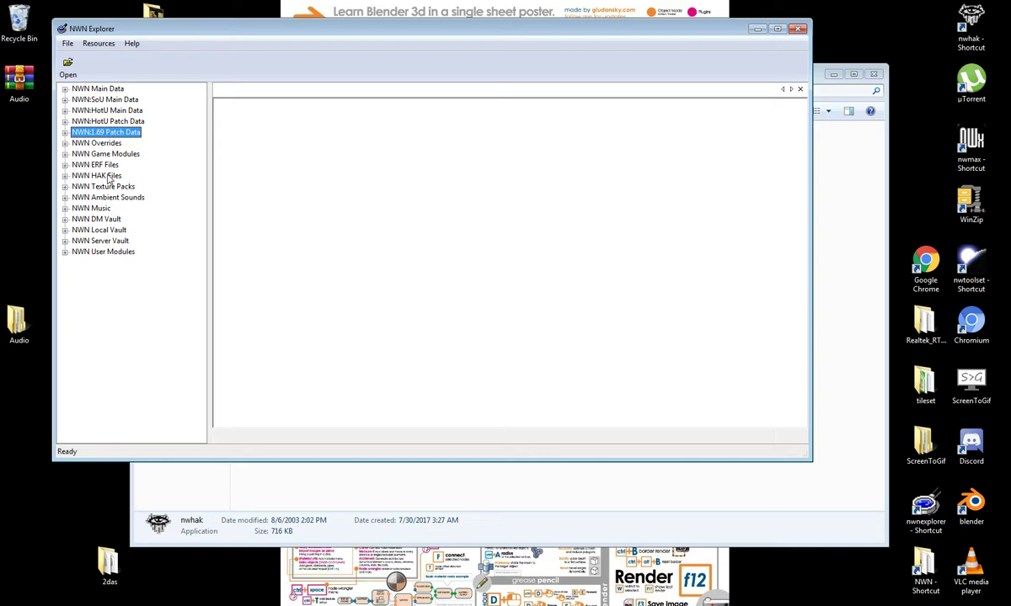
# Step: Expand the Game Data of data\2da.bif under NWN Main Data and view appearance.2da
pyautogui.click(65, 90)
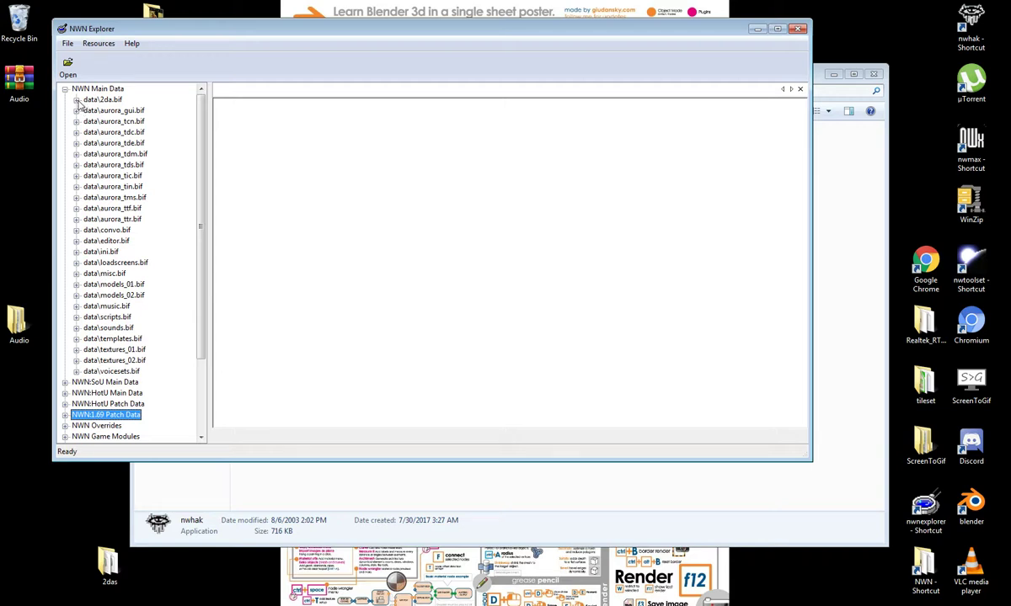
pyautogui.click(75, 99)
pyautogui.click(87, 110)
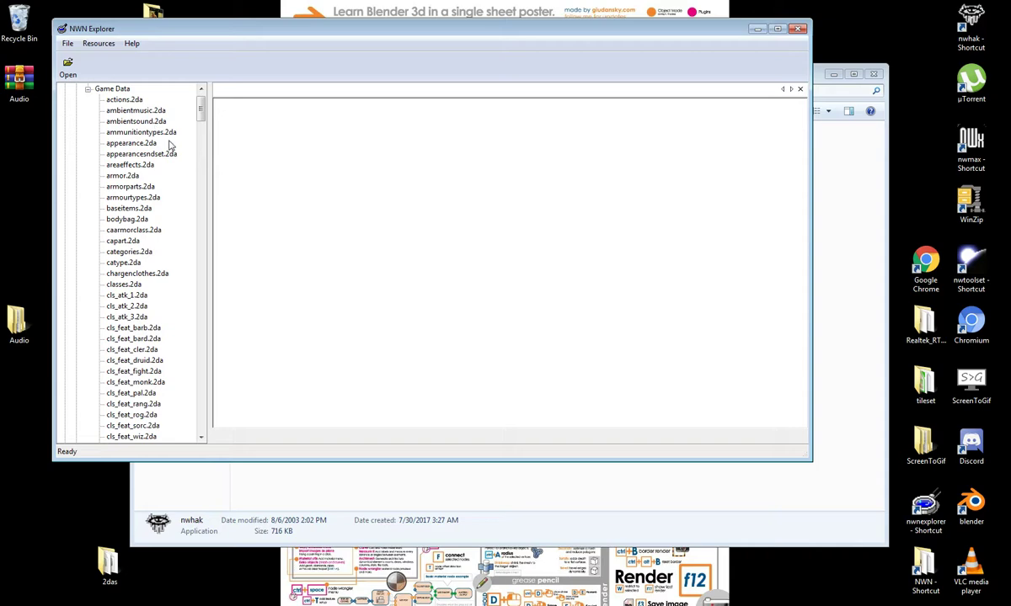
pyautogui.click(147, 144)
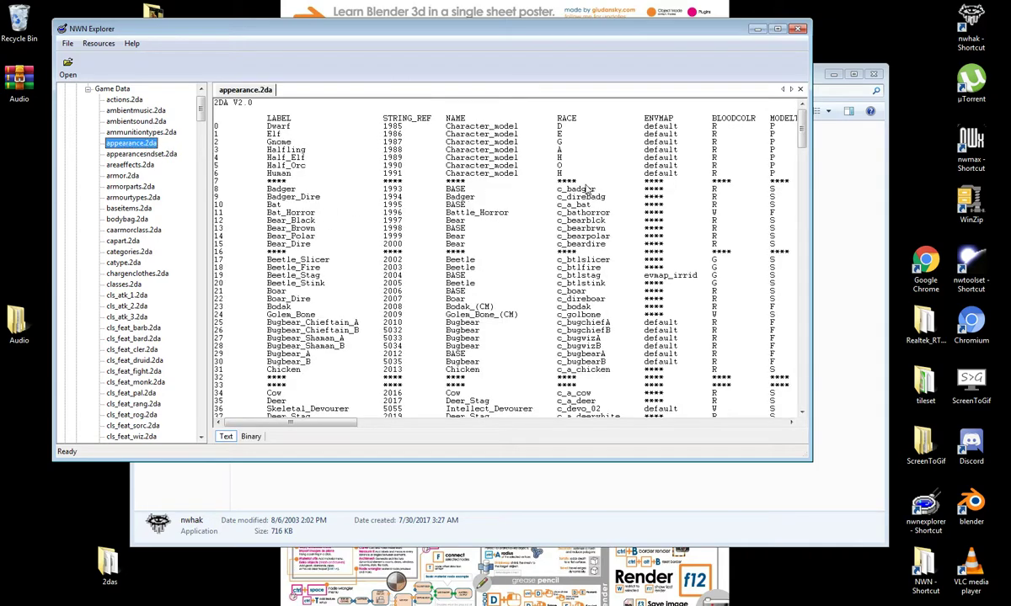
pyautogui.moveTo(336, 422)
pyautogui.mouseDown()
pyautogui.moveTo(747, 445)
pyautogui.moveTo(343, 426)
pyautogui.mouseUp()
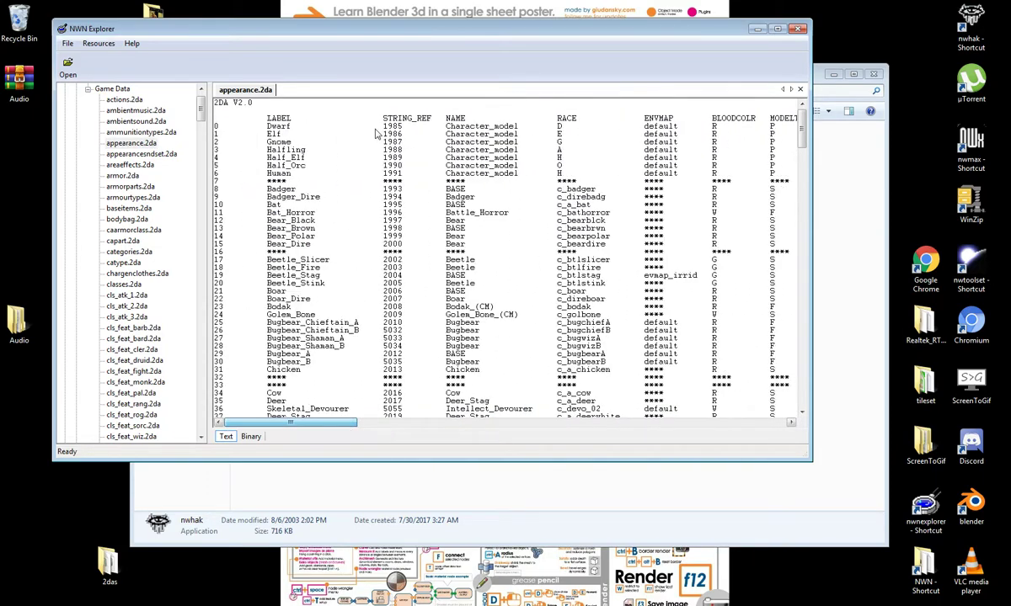
# Step: View the armor.2da and classes.2da tables and close the classes.2da view
pyautogui.click(122, 175)
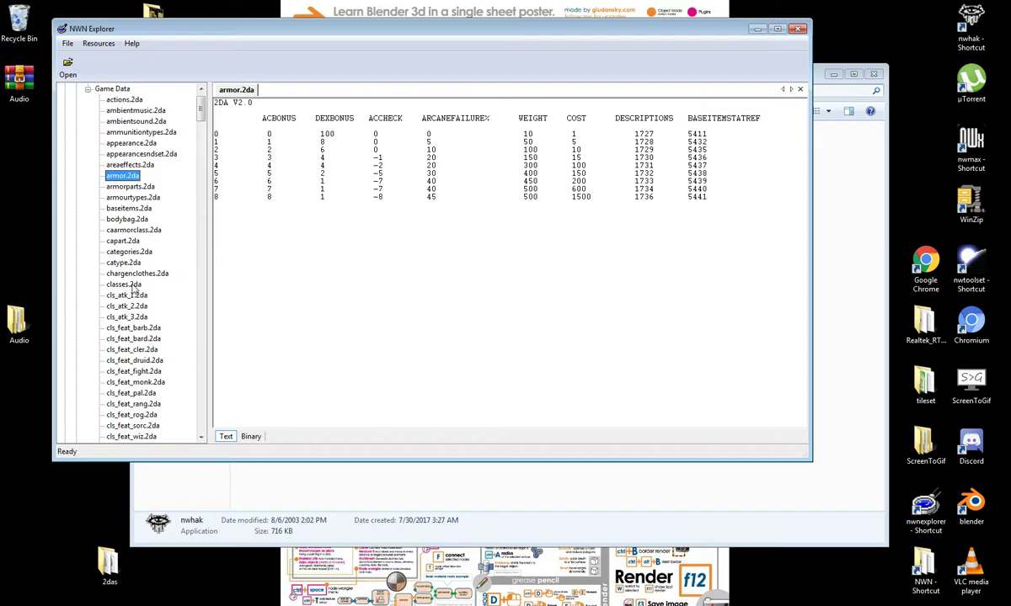
pyautogui.click(131, 286)
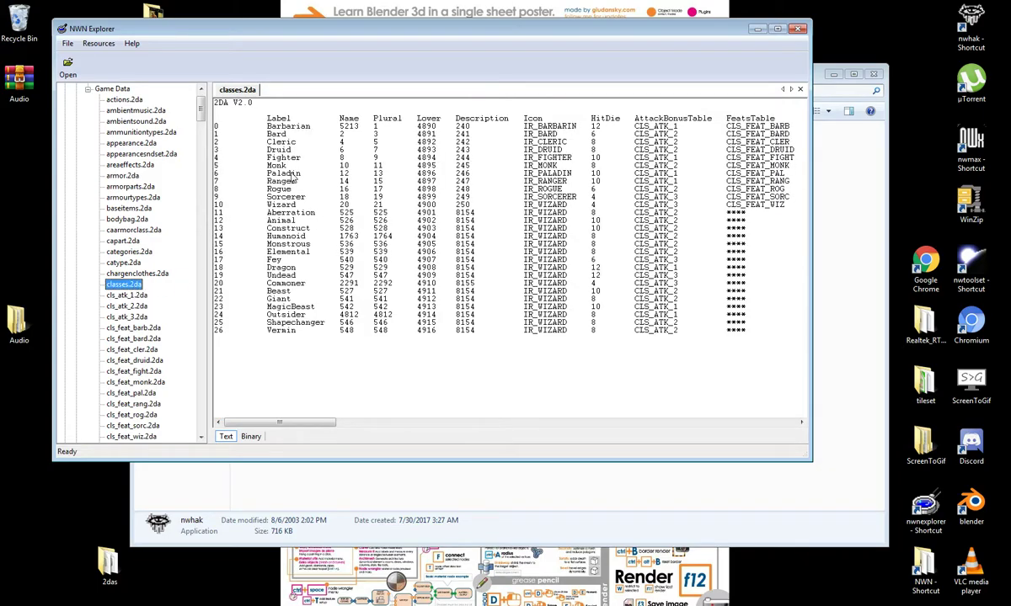
pyautogui.moveTo(323, 422)
pyautogui.mouseDown()
pyautogui.moveTo(735, 443)
pyautogui.moveTo(325, 444)
pyautogui.moveTo(311, 425)
pyautogui.mouseUp()
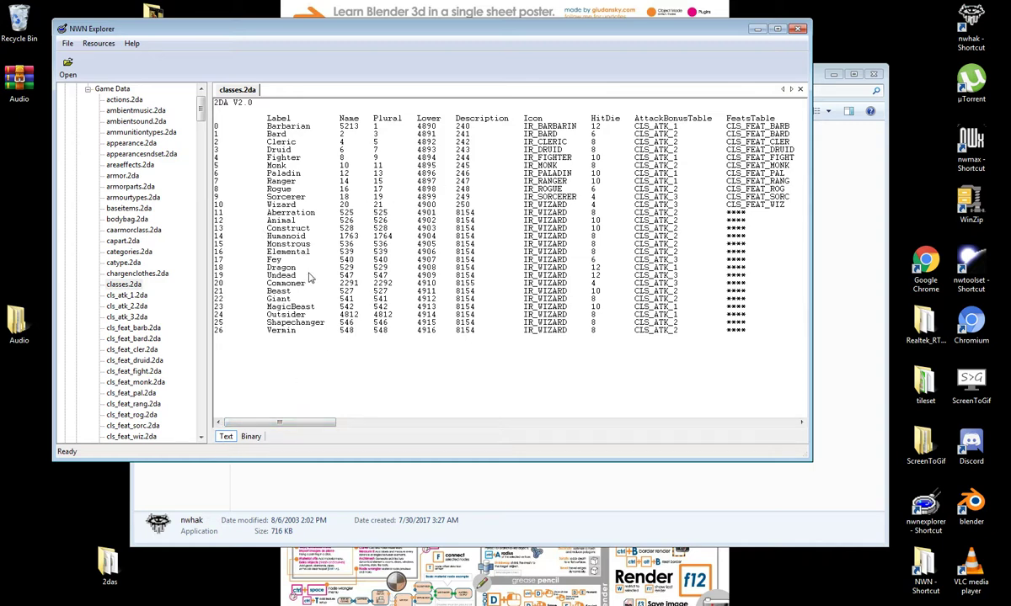
pyautogui.rightClick(299, 187)
pyautogui.click(324, 217)
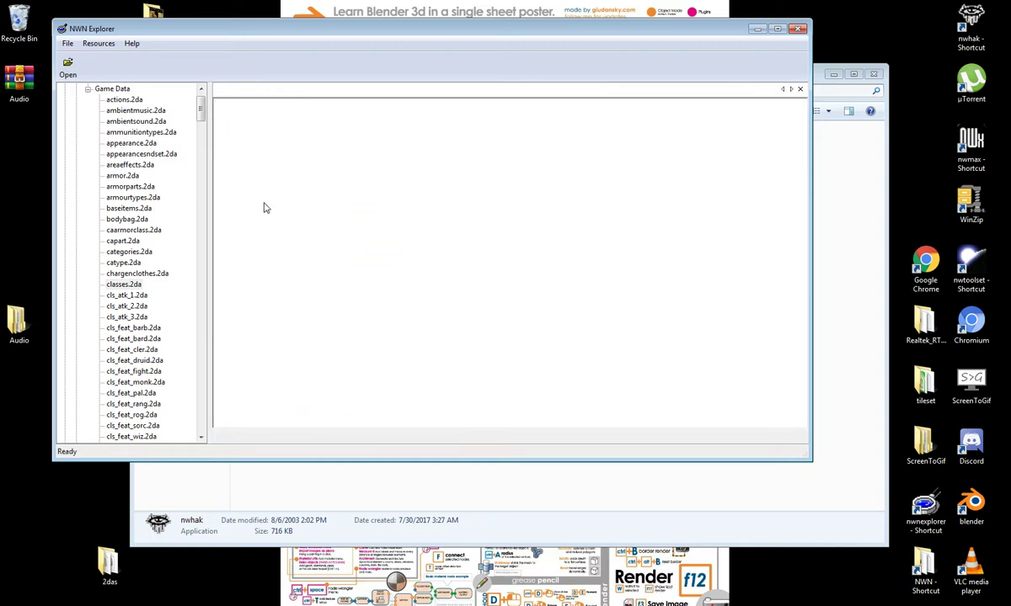
# Step: View categories.2da, feat.2da, hen_companion.2da and hen_familiar.2da from the Game Data list
pyautogui.click(130, 230)
pyautogui.click(126, 251)
pyautogui.scroll(-3, 134, 266)
pyautogui.scroll(-20, 134, 266)
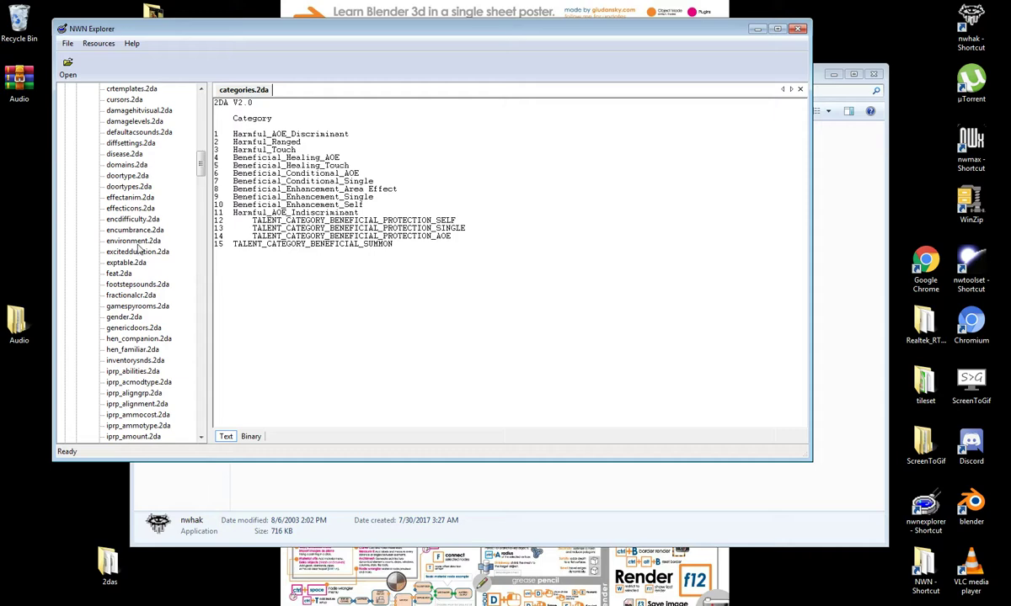
pyautogui.click(119, 272)
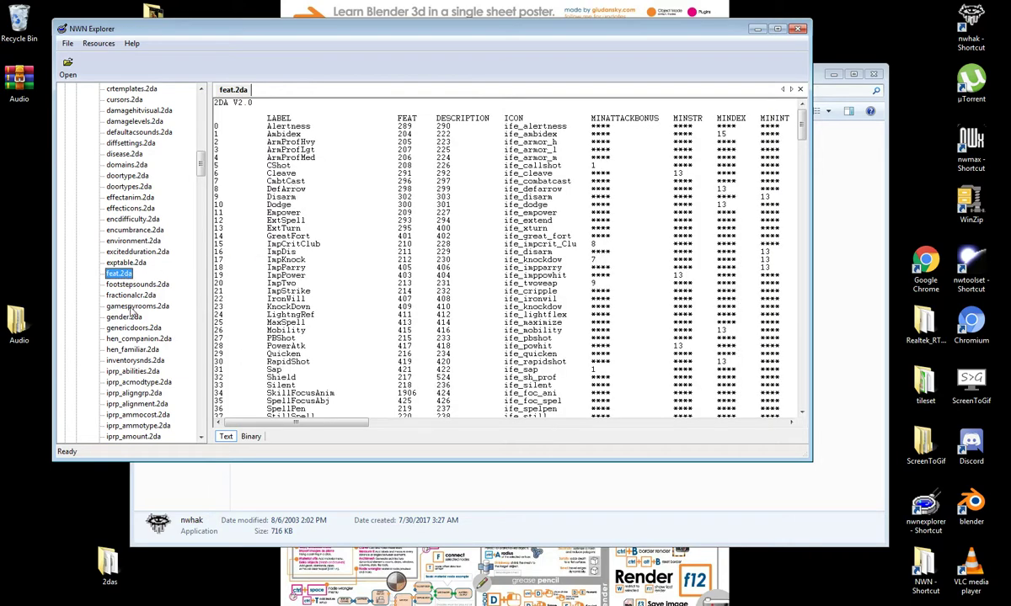
pyautogui.click(139, 338)
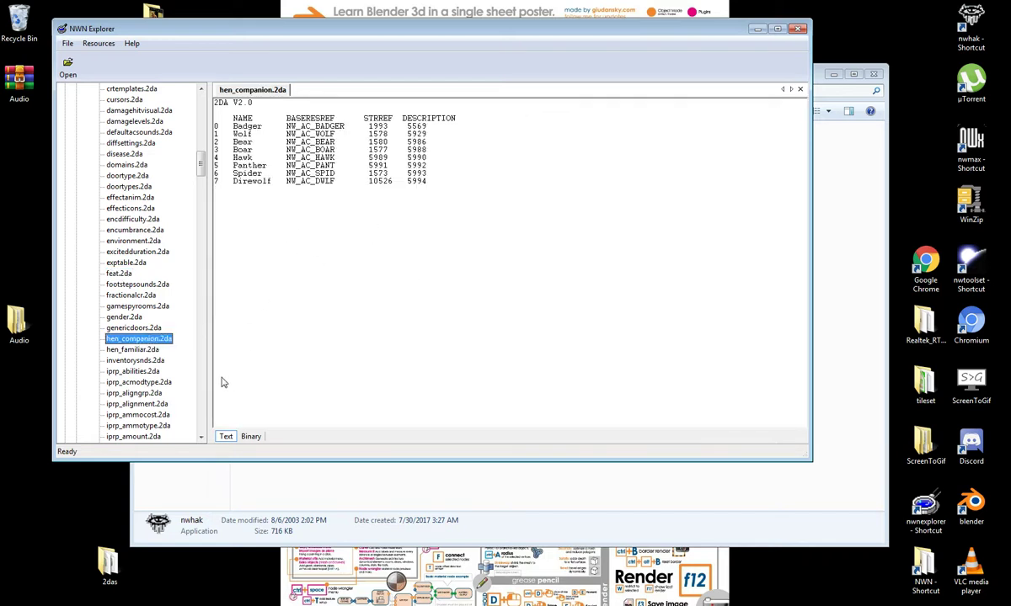
pyautogui.click(139, 349)
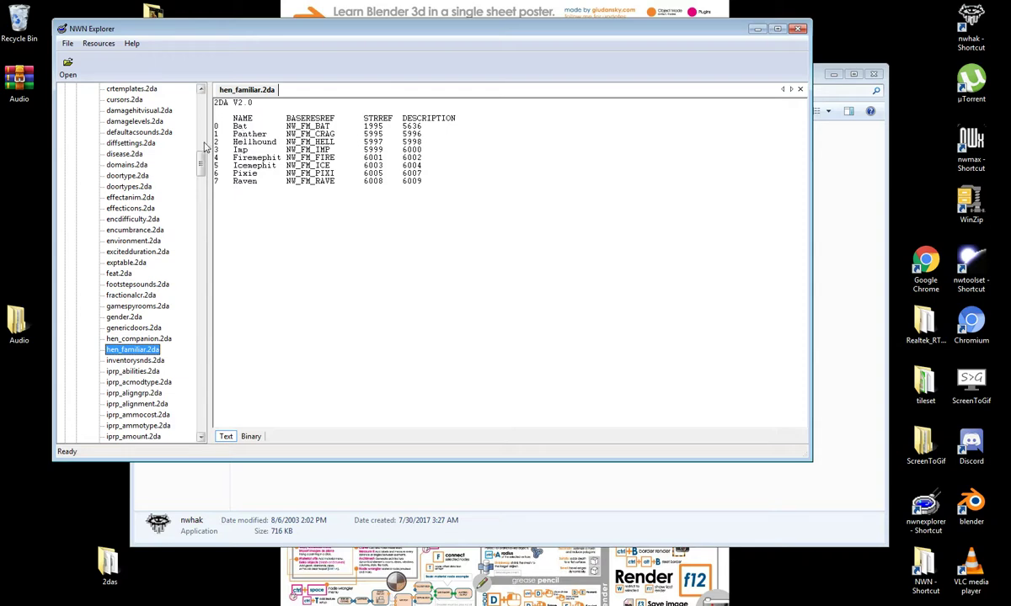
# Step: Collapse the Game Data list and point out the tileset archives aurora_ttf.bif, aurora_ttr.bif and aurora_tic.bif
pyautogui.moveTo(200, 156); pyautogui.dragTo(189, 98)
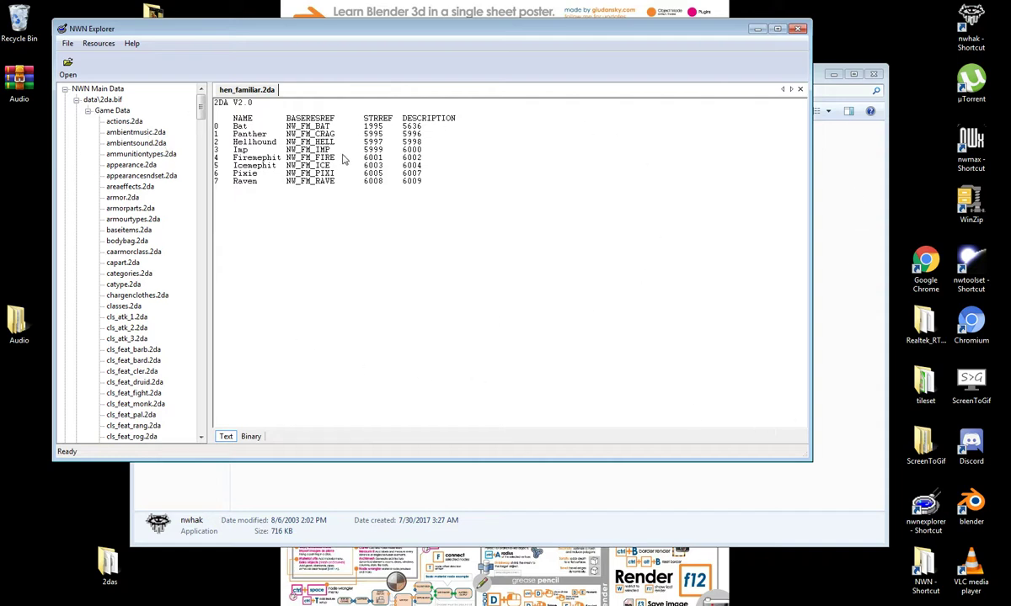
pyautogui.click(88, 110)
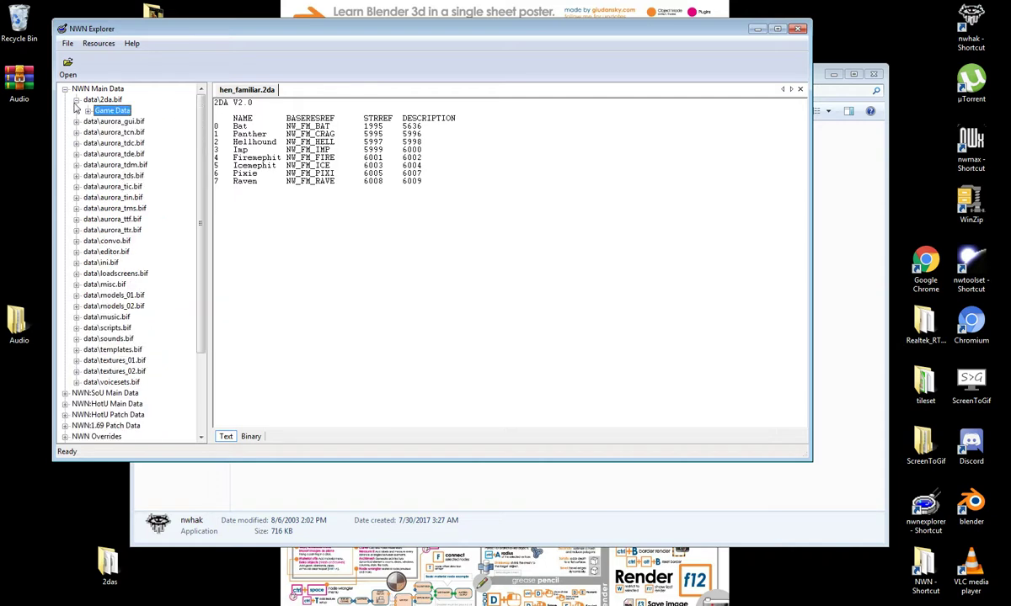
pyautogui.click(118, 219)
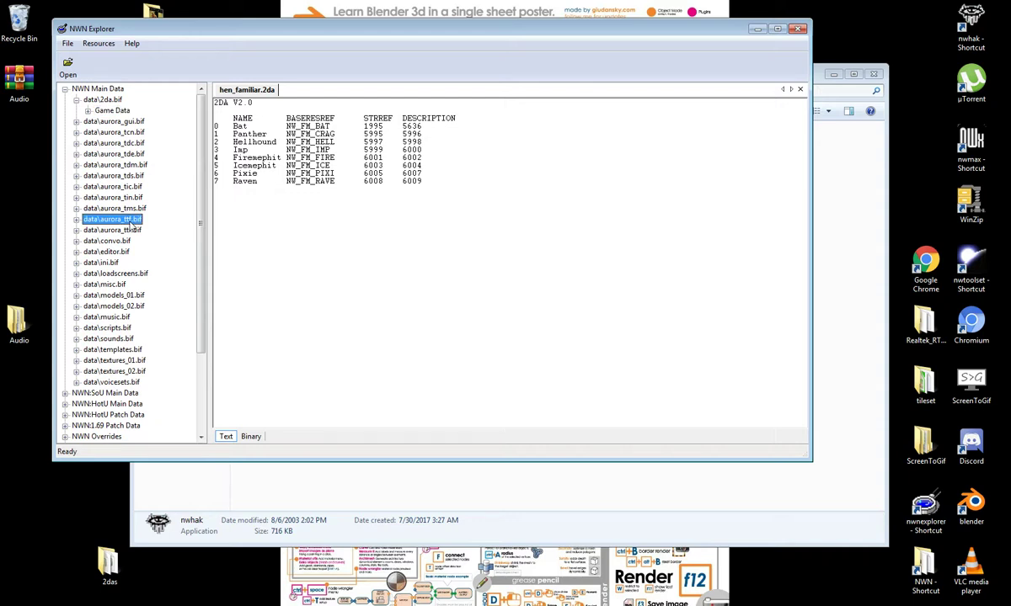
pyautogui.click(110, 231)
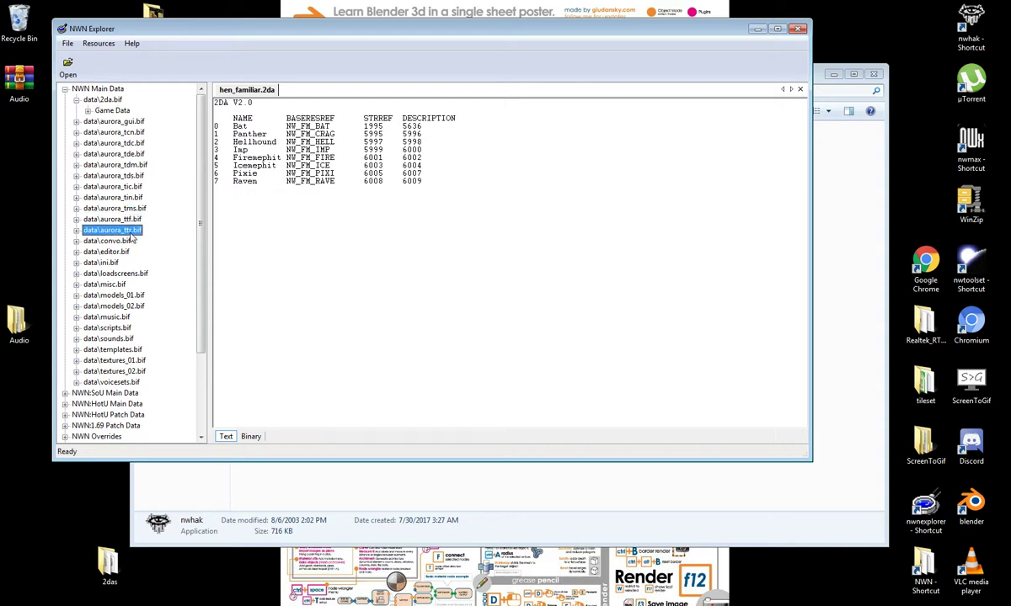
pyautogui.click(135, 187)
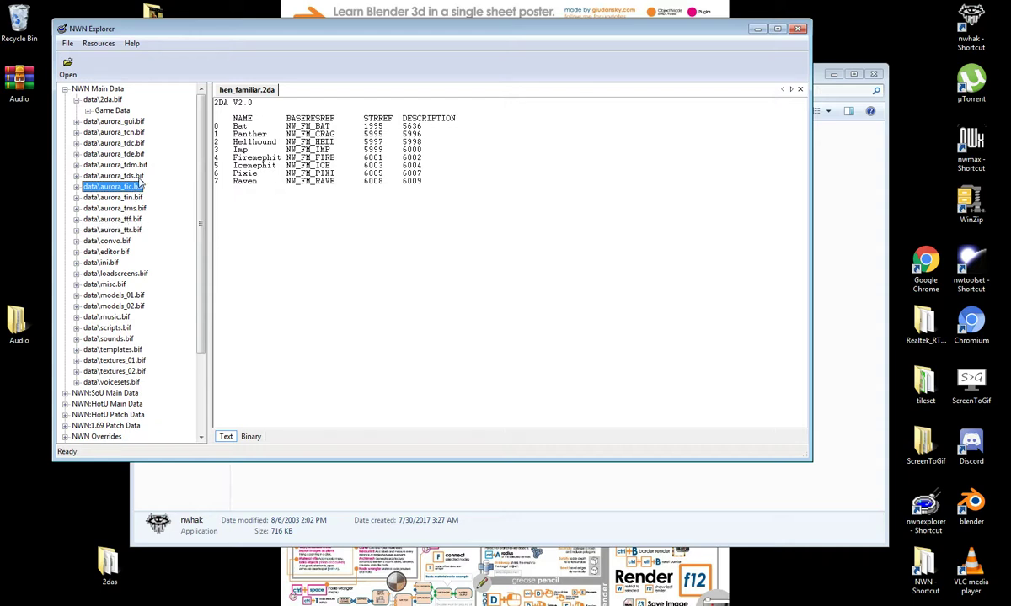
# Step: Expand the Information Files of data\aurora_ttf.bif and examine the tile definitions in ttf01.set
pyautogui.click(76, 219)
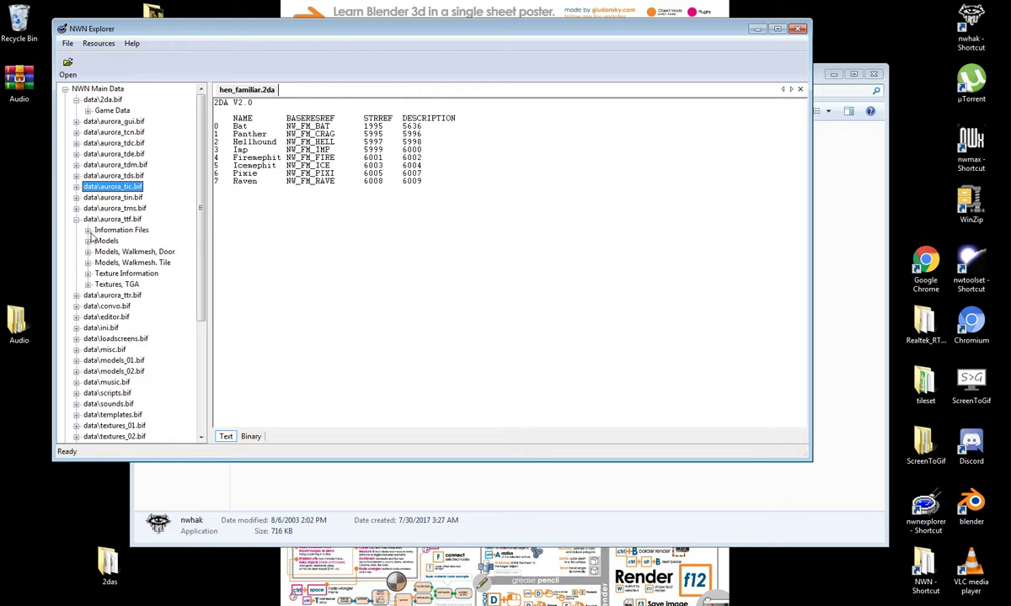
pyautogui.click(88, 231)
pyautogui.click(124, 252)
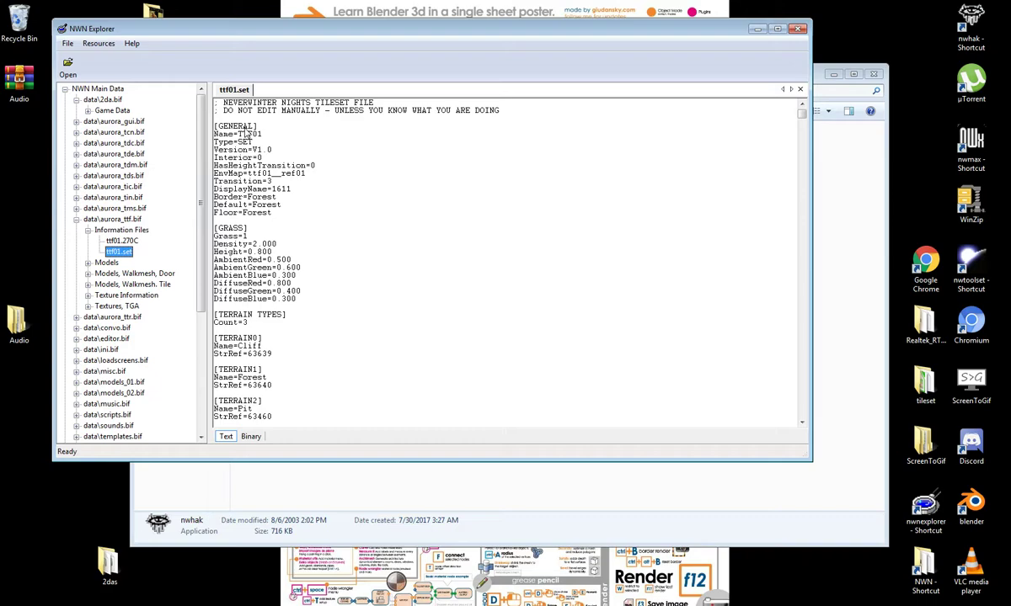
pyautogui.moveTo(803, 117); pyautogui.dragTo(798, 188)
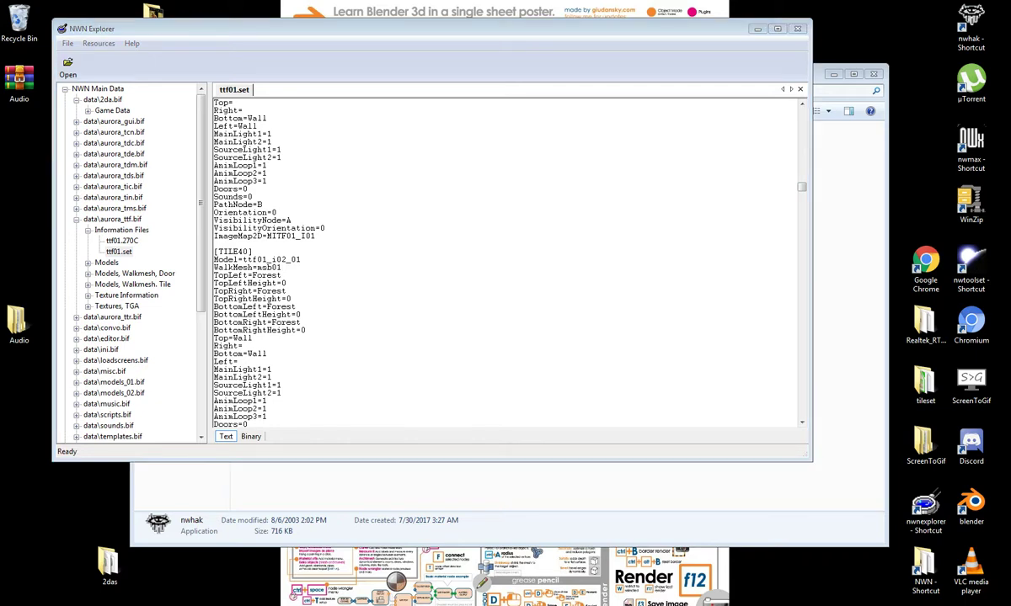
pyautogui.click(295, 282)
pyautogui.scroll(10, 354, 219)
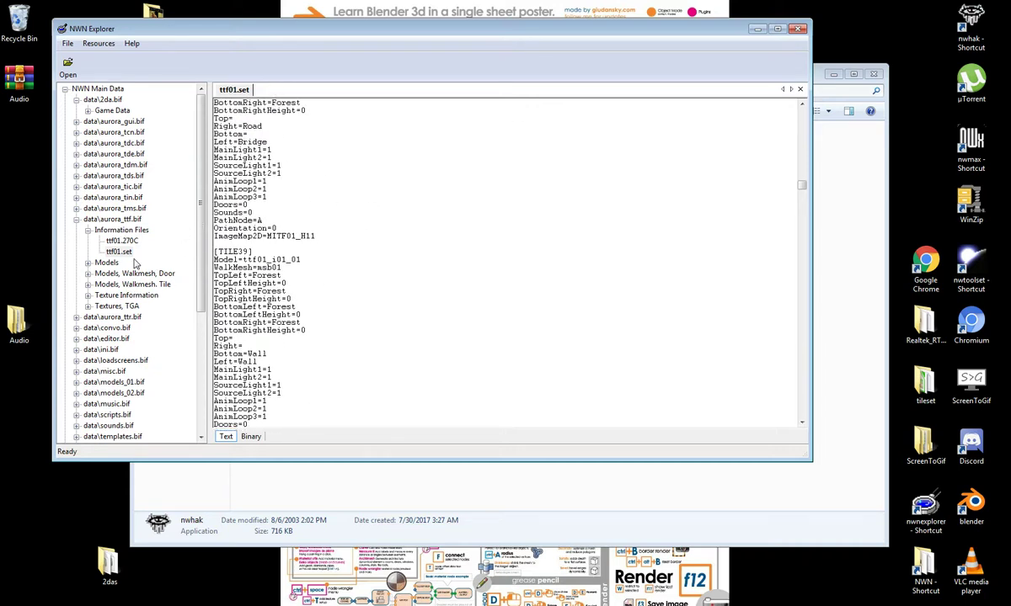
# Step: Expand the forest tileset's Models and inspect ttf01_a02_02.mdl in 3D from several angles
pyautogui.click(87, 261)
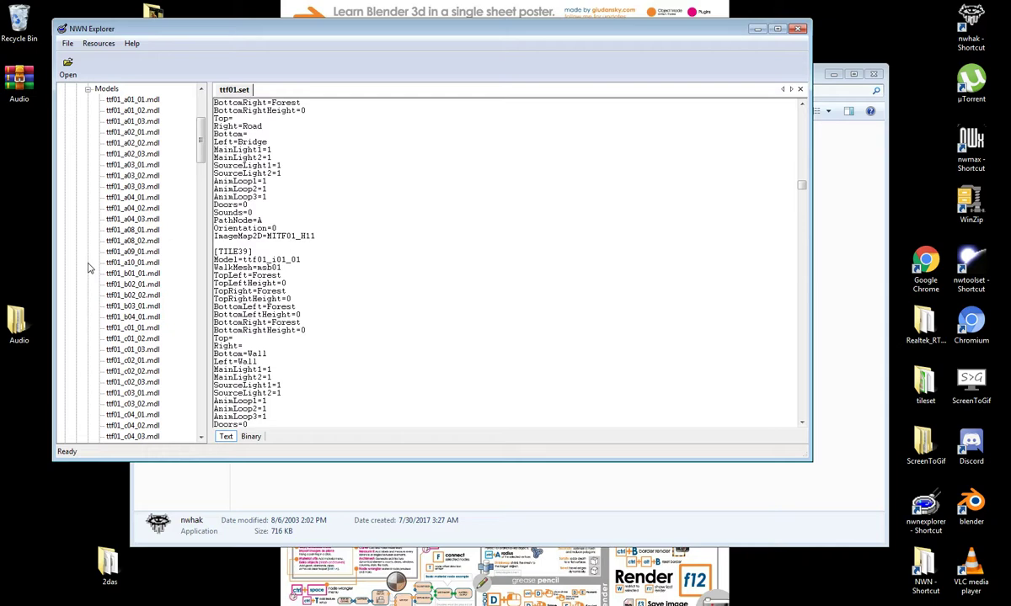
pyautogui.click(139, 142)
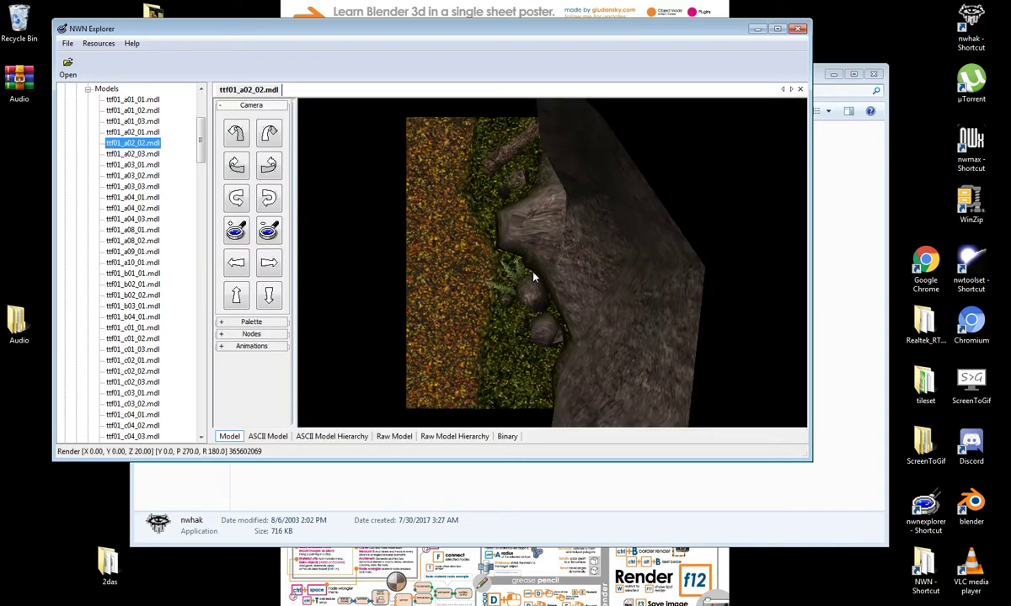
pyautogui.moveTo(532, 276); pyautogui.dragTo(503, 297)
pyautogui.scroll(-3, 502, 297)
pyautogui.moveTo(527, 270); pyautogui.dragTo(562, 259)
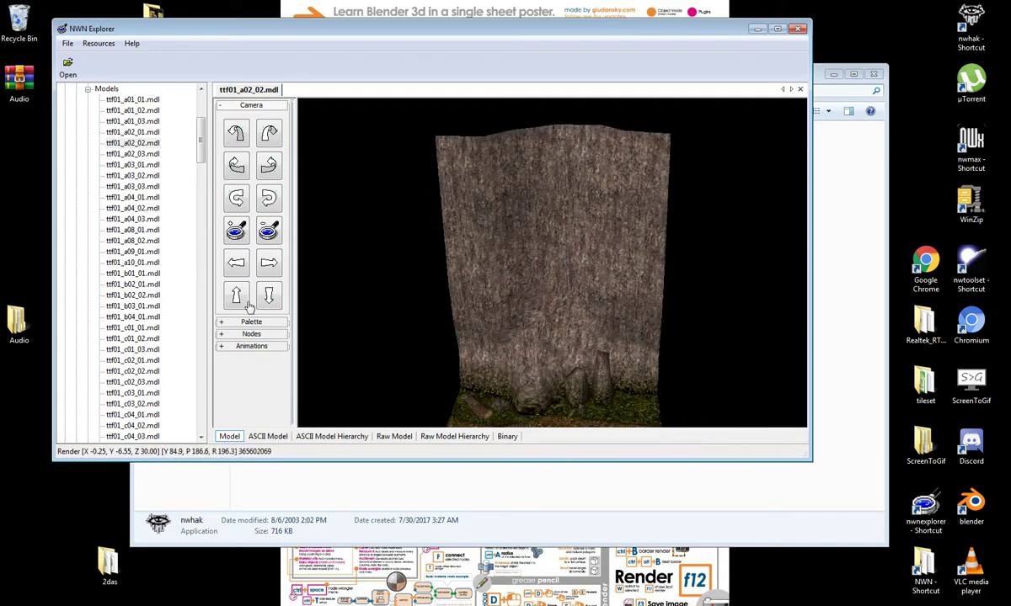
# Step: View ttf01_c01_01.mdl in 3D from an angle and compare its rendered model with its ASCII model text
pyautogui.click(142, 327)
pyautogui.moveTo(552, 344); pyautogui.dragTo(562, 293)
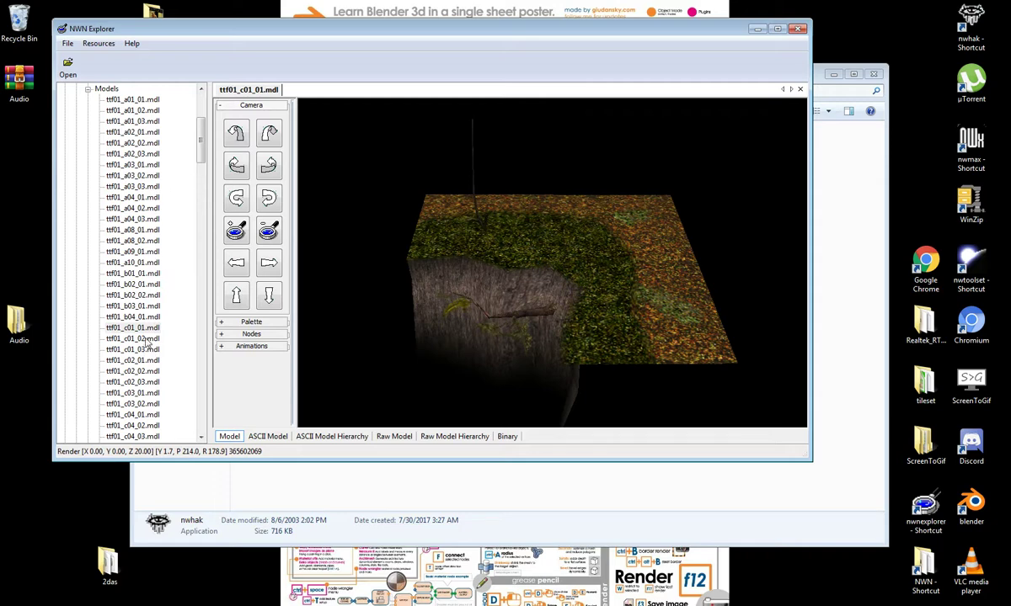
pyautogui.click(261, 434)
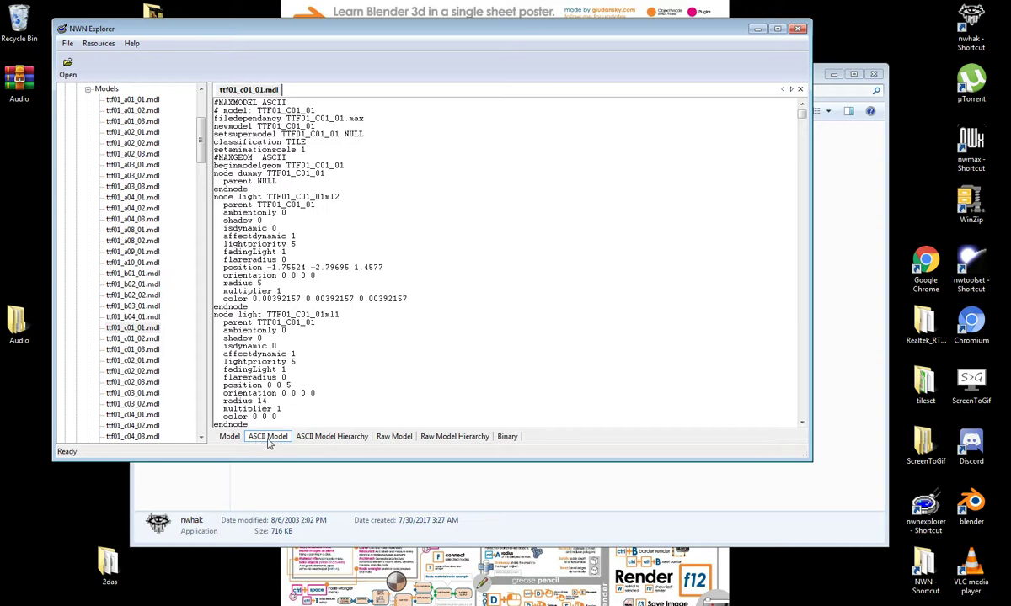
pyautogui.click(228, 438)
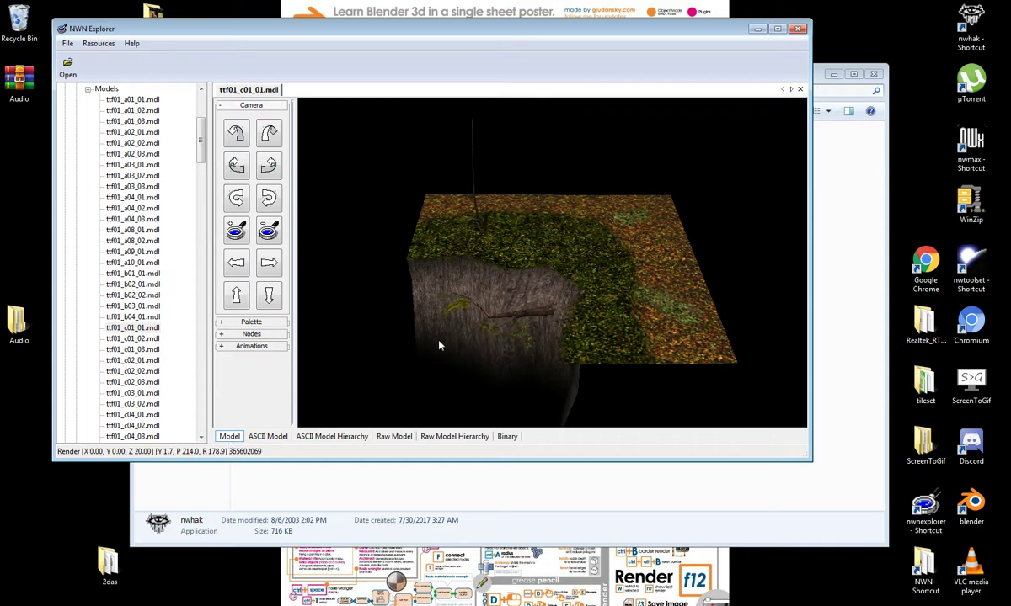
pyautogui.click(267, 437)
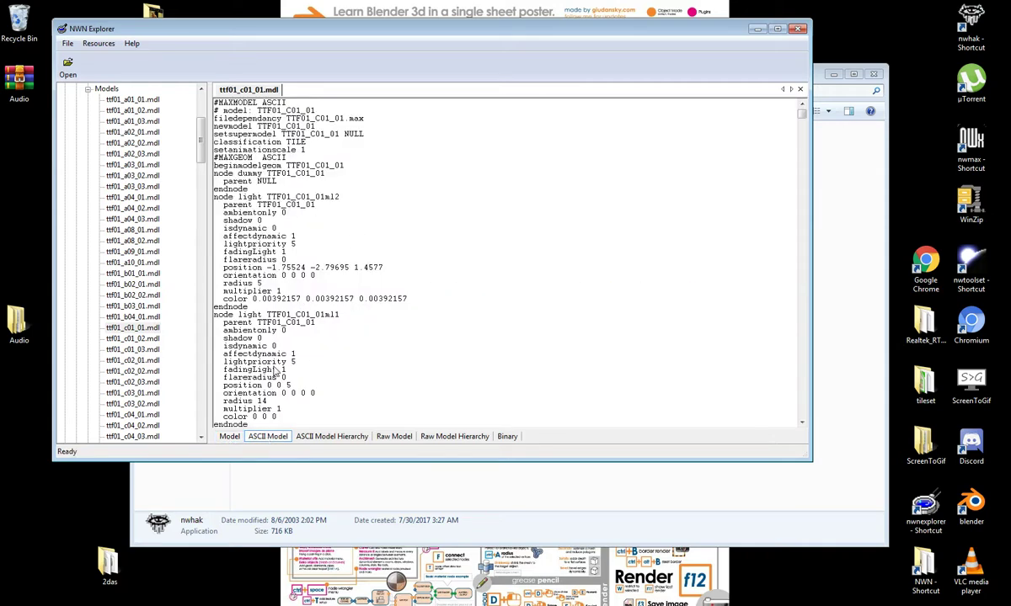
pyautogui.click(230, 436)
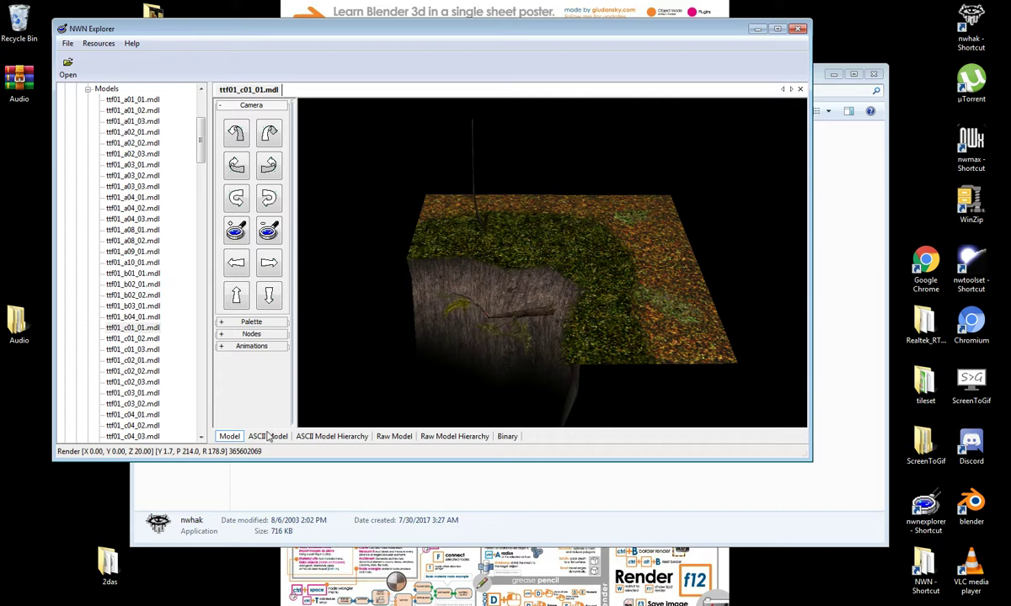
# Step: Check the export options of ttf01_c01_01.mdl, and collapse the Models and Information Files lists of data\aurora_ttf.bif
pyautogui.rightClick(140, 329)
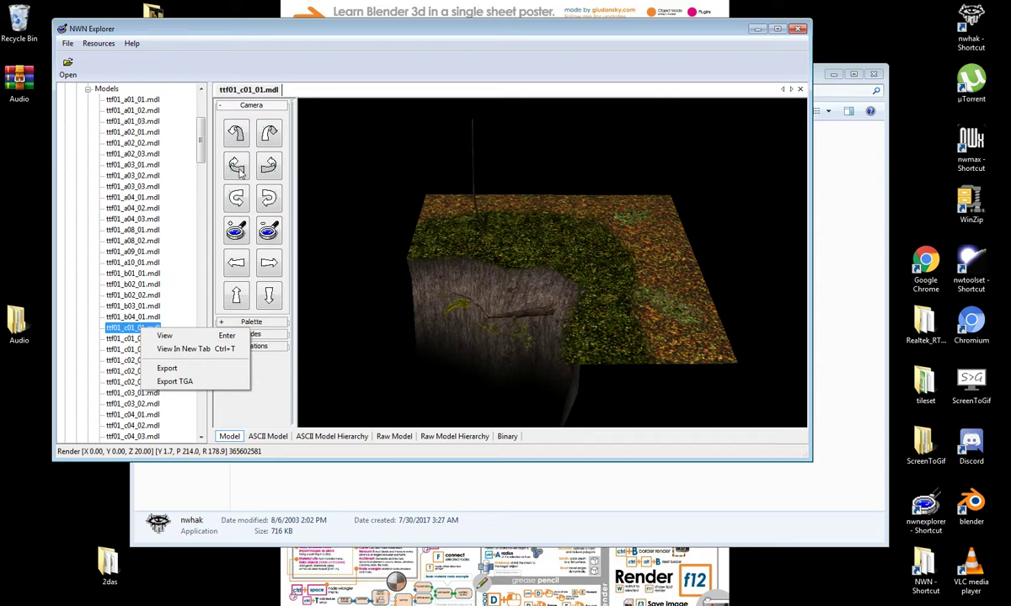
pyautogui.click(200, 154)
pyautogui.scroll(-1, 201, 155)
pyautogui.scroll(-3, 200, 154)
pyautogui.scroll(7, 200, 154)
pyautogui.scroll(-3, 201, 154)
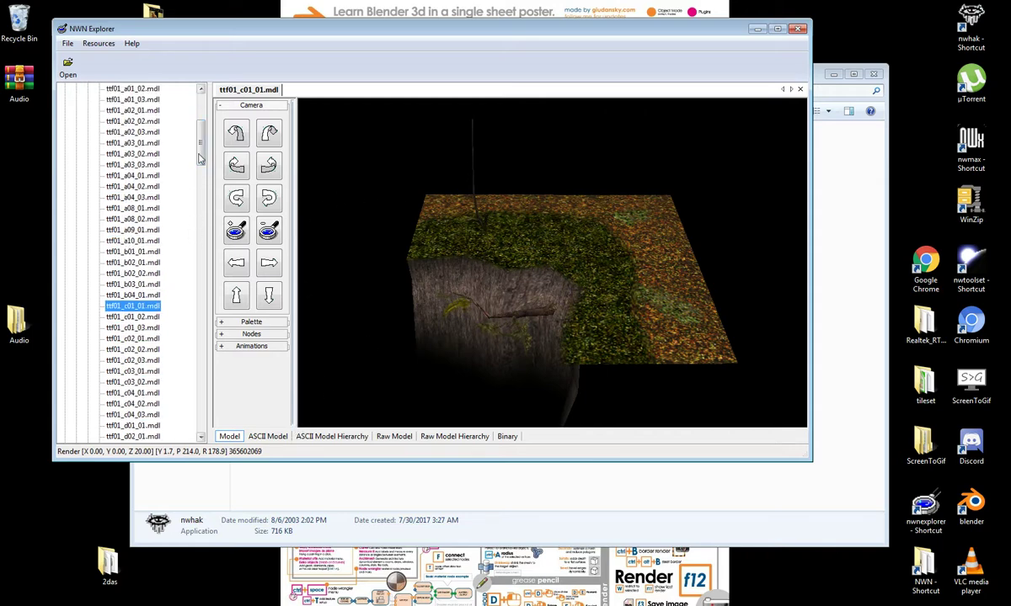
pyautogui.scroll(-5, 199, 160)
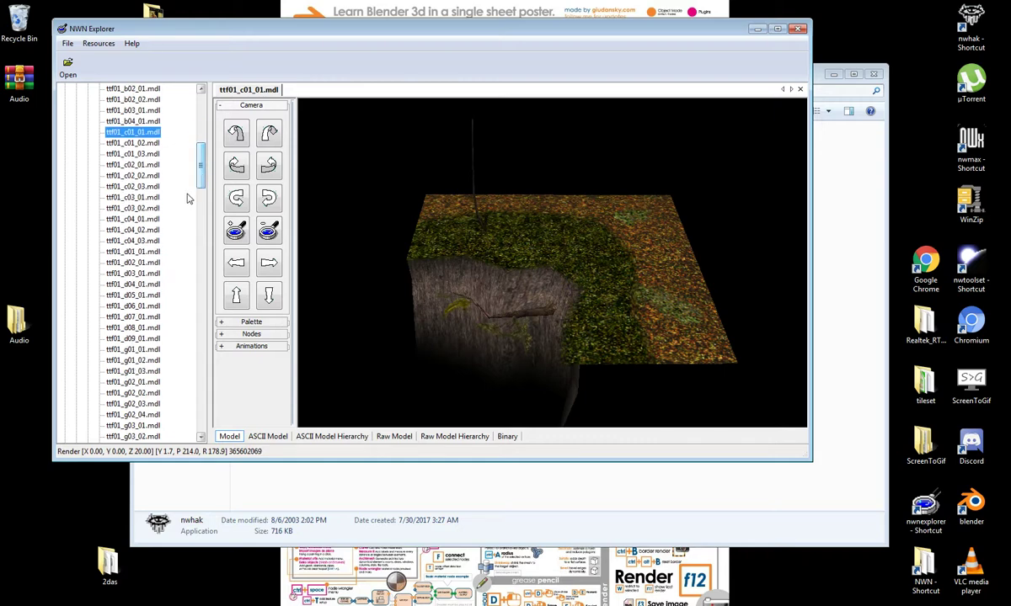
pyautogui.scroll(4, 202, 160)
pyautogui.scroll(5, 202, 160)
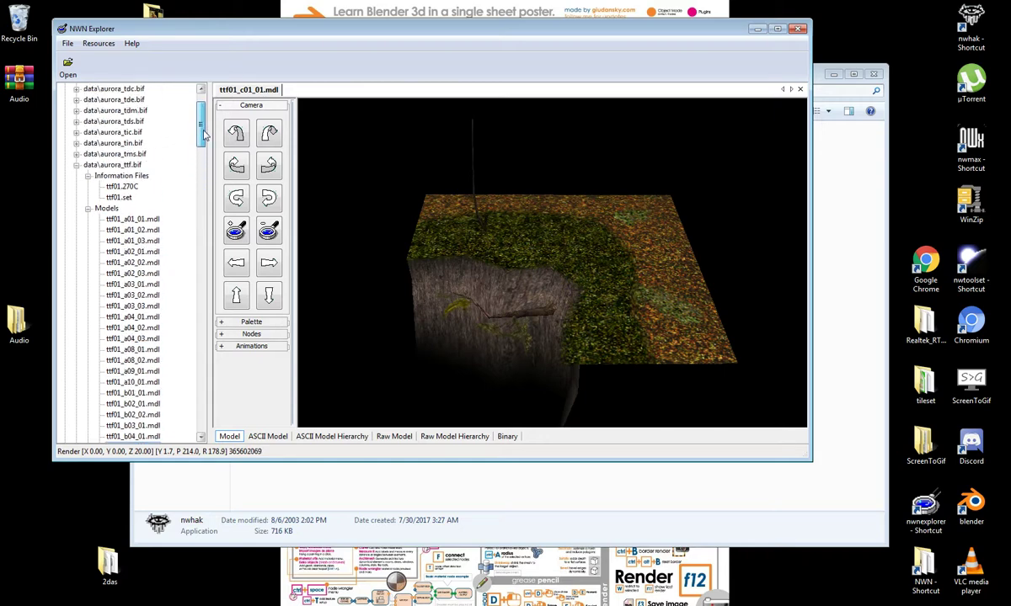
pyautogui.click(88, 208)
pyautogui.click(87, 176)
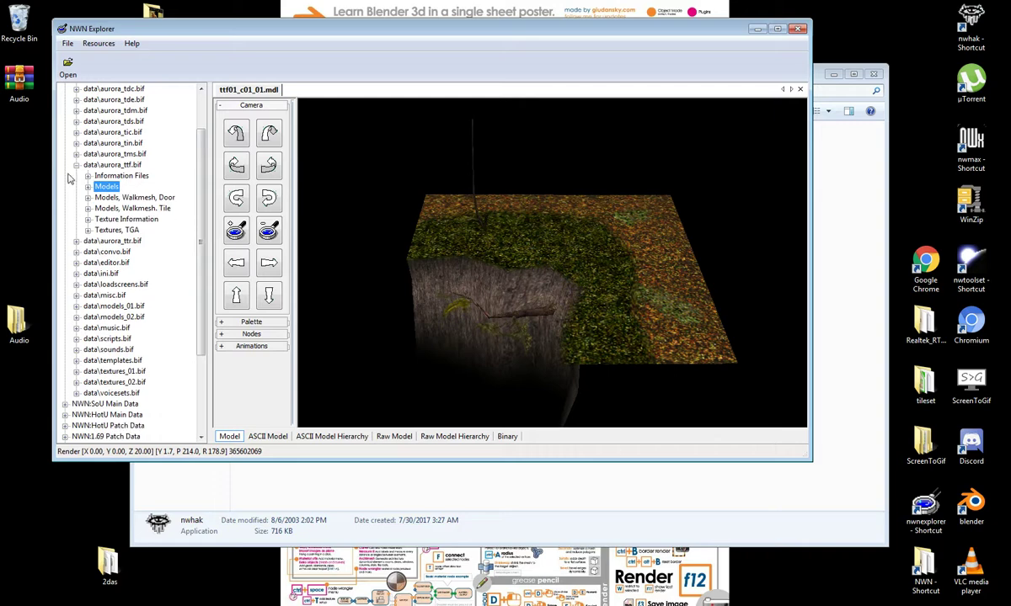
# Step: Expand the texture archives data\textures_02.bif and data\textures_01.bif to show their resource categories
pyautogui.scroll(-4, 120, 294)
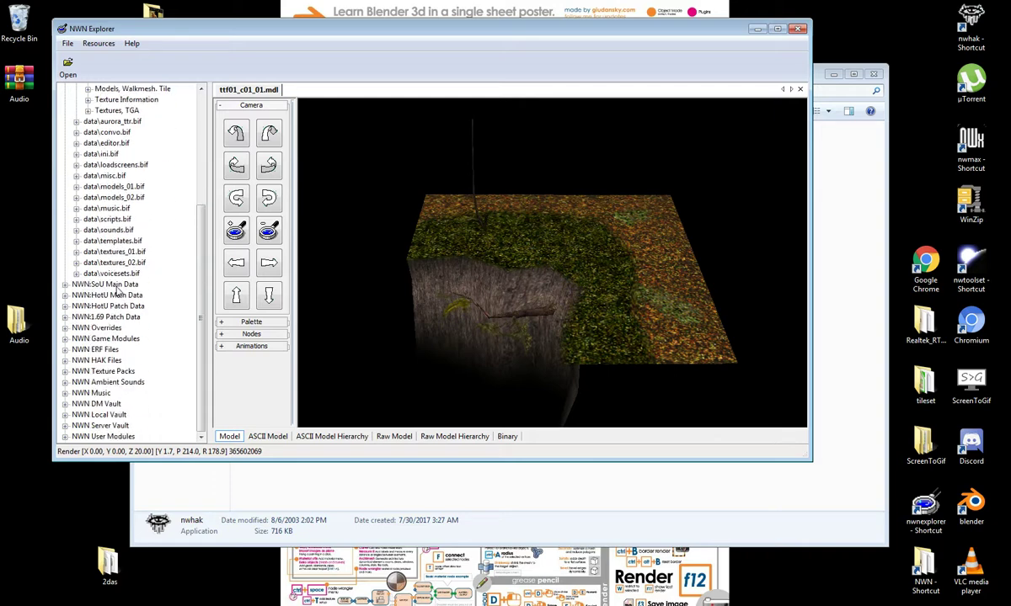
pyautogui.click(75, 263)
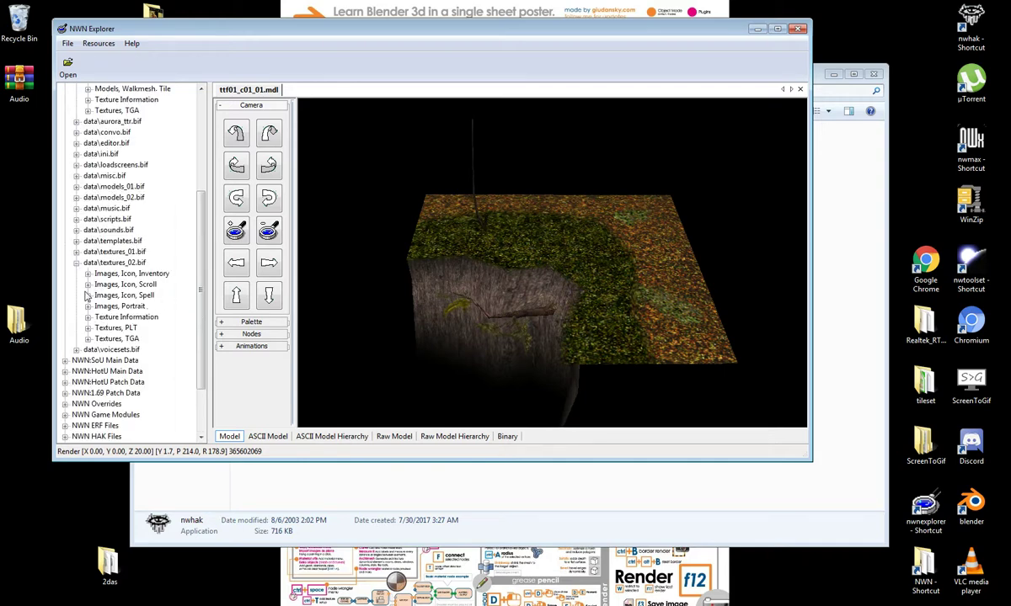
pyautogui.click(76, 252)
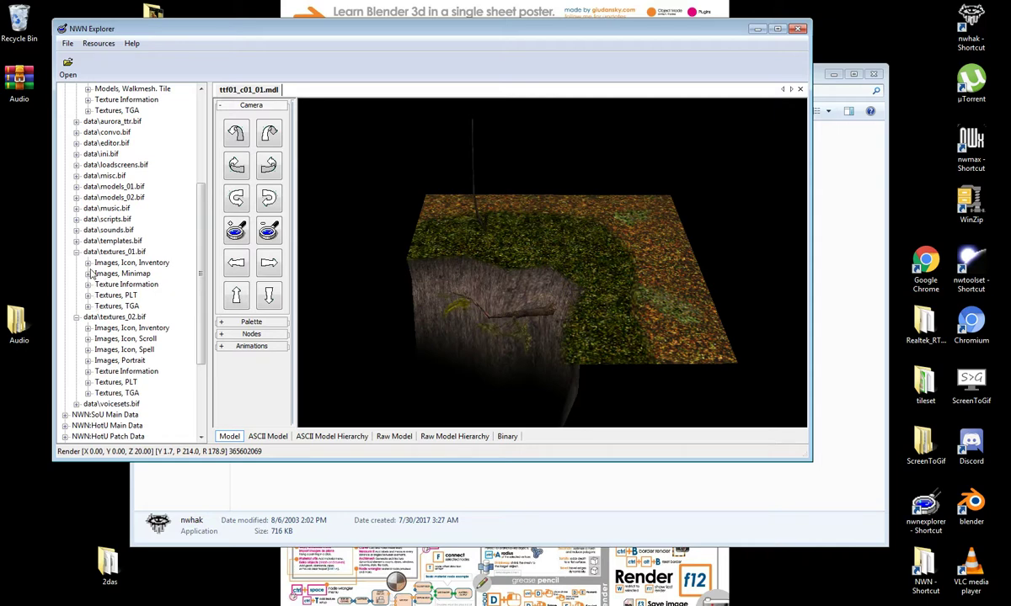
# Step: Preview several TGA textures of data\textures_01.bif, including ashsw_012.tga, ashlw_041.tga and ashlw_022.tga, and collapse their list
pyautogui.click(89, 309)
pyautogui.click(128, 283)
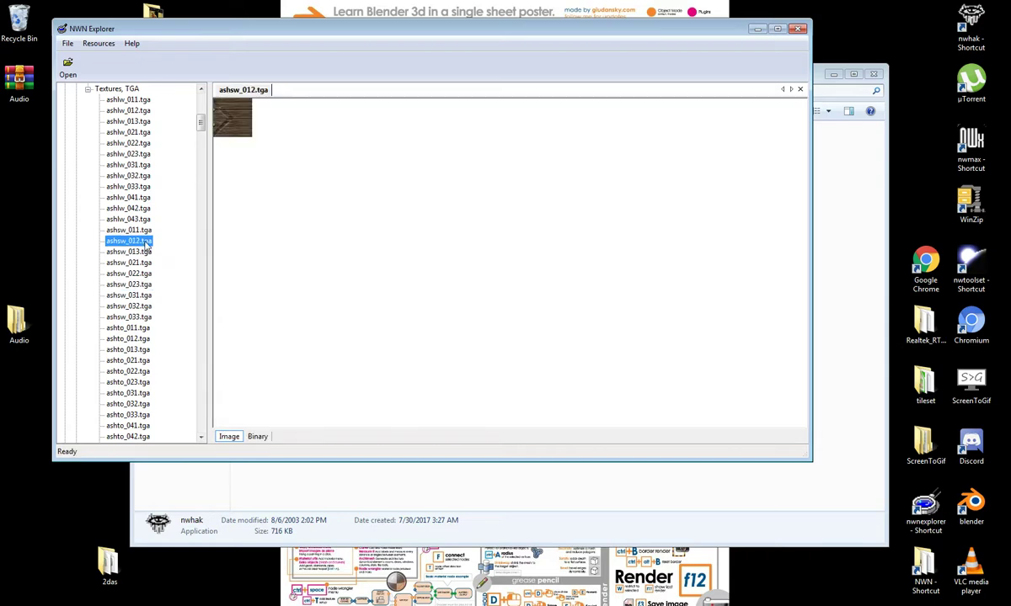
pyautogui.click(128, 326)
pyautogui.click(128, 262)
pyautogui.click(128, 198)
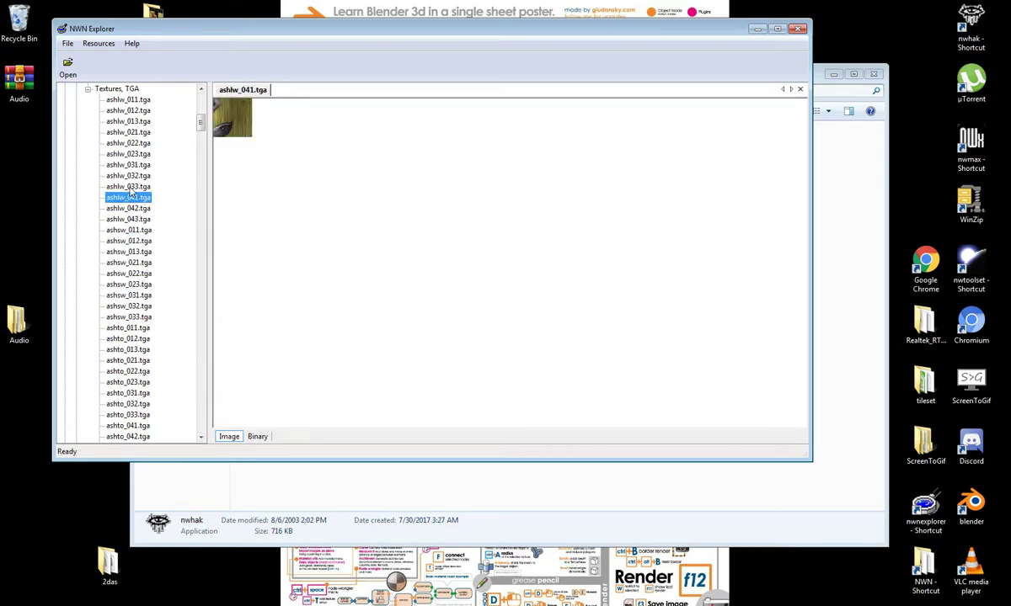
pyautogui.click(128, 143)
pyautogui.click(88, 89)
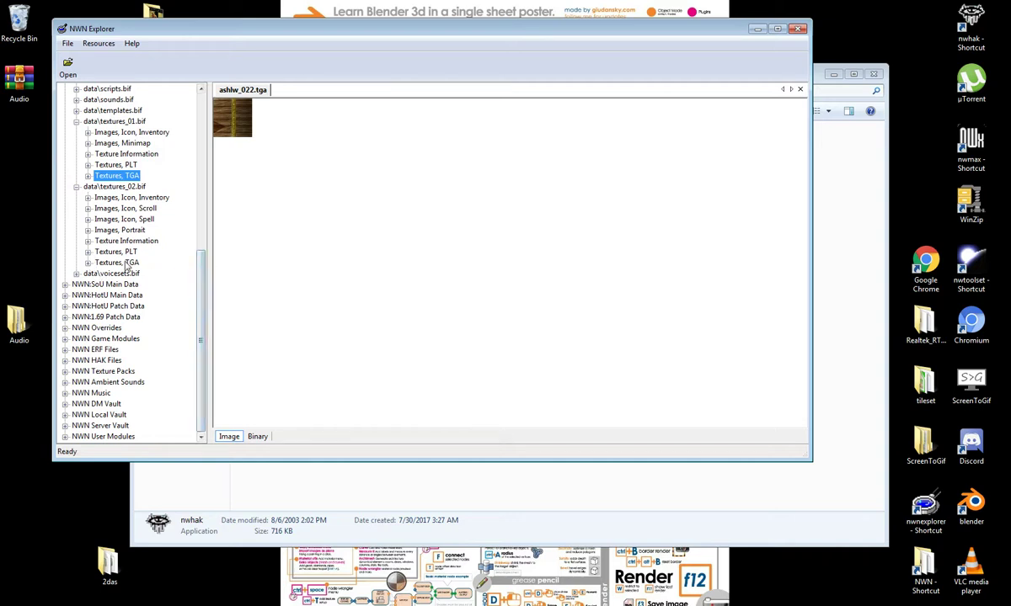
# Step: View a_m01_chest.tga among the TGA textures of data\textures_02.bif, check its export options, and collapse the list
pyautogui.click(88, 262)
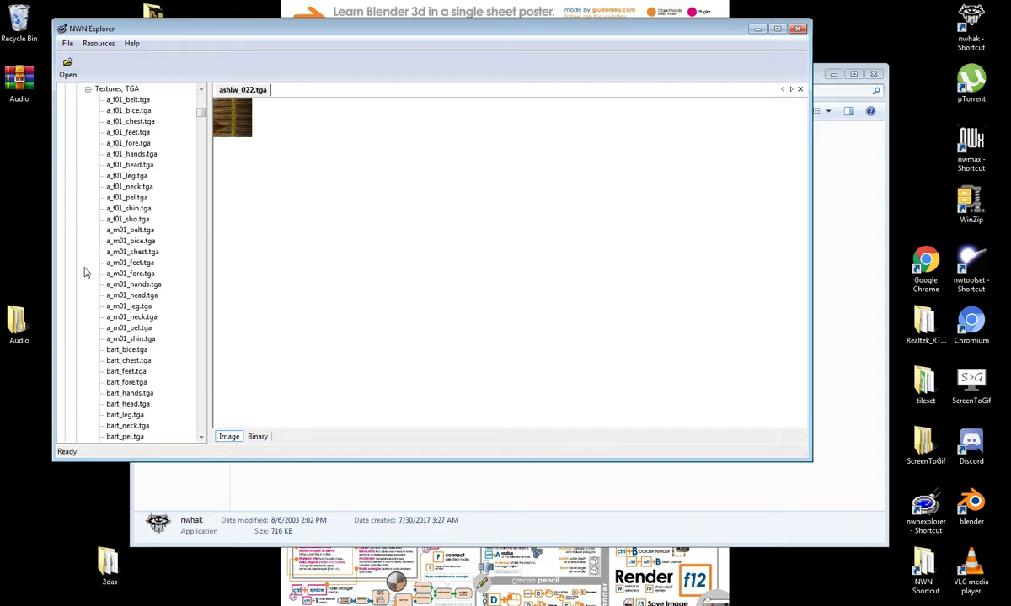
pyautogui.click(151, 252)
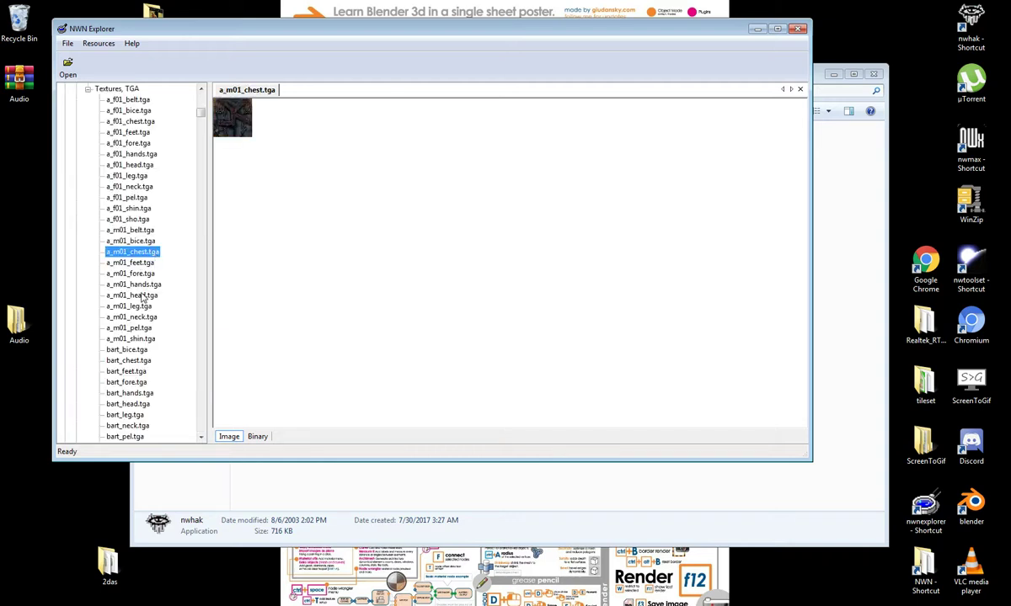
pyautogui.rightClick(143, 255)
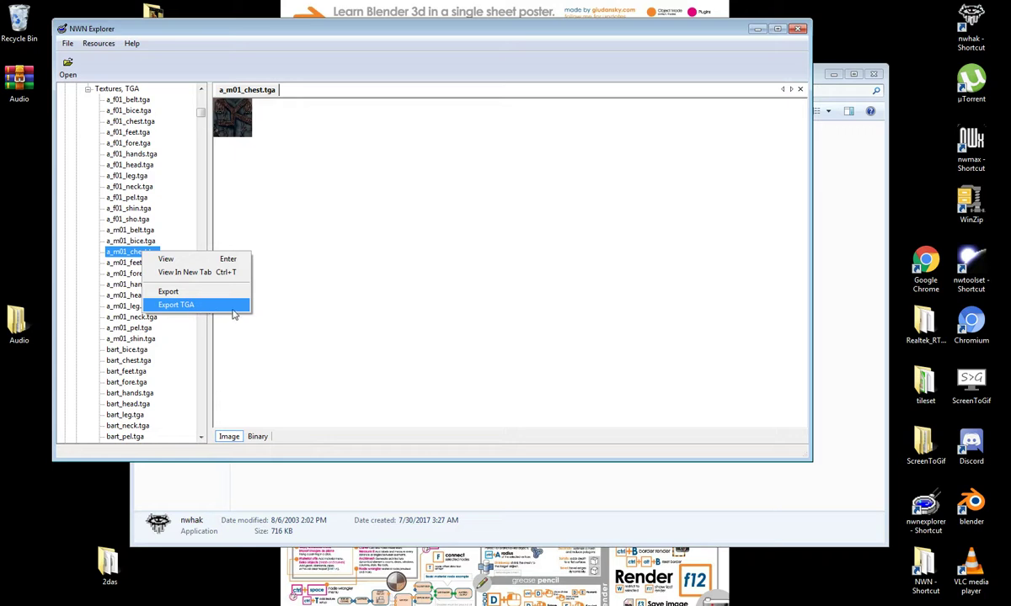
pyautogui.click(143, 230)
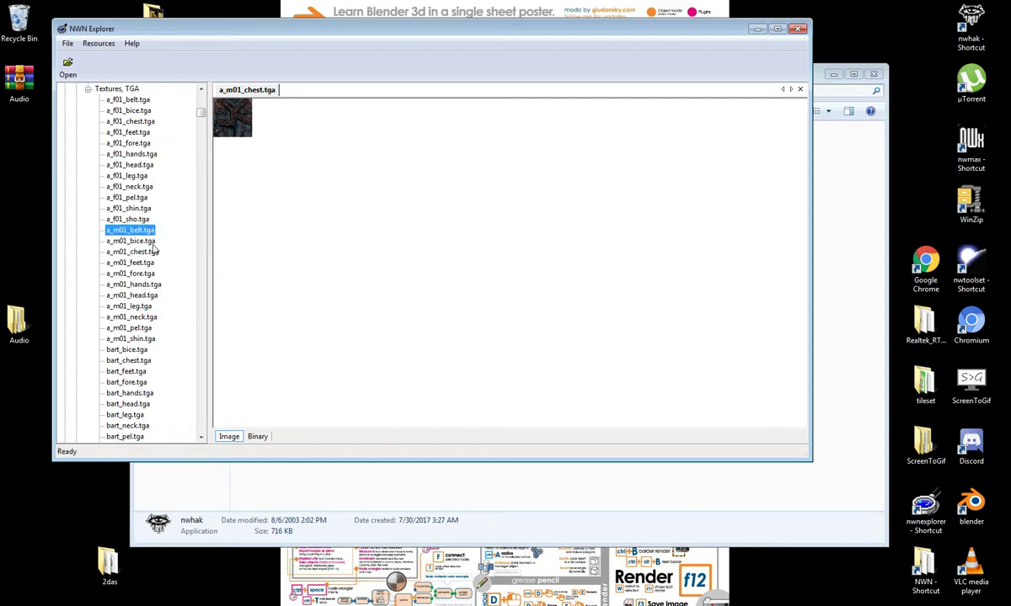
pyautogui.press('Down')
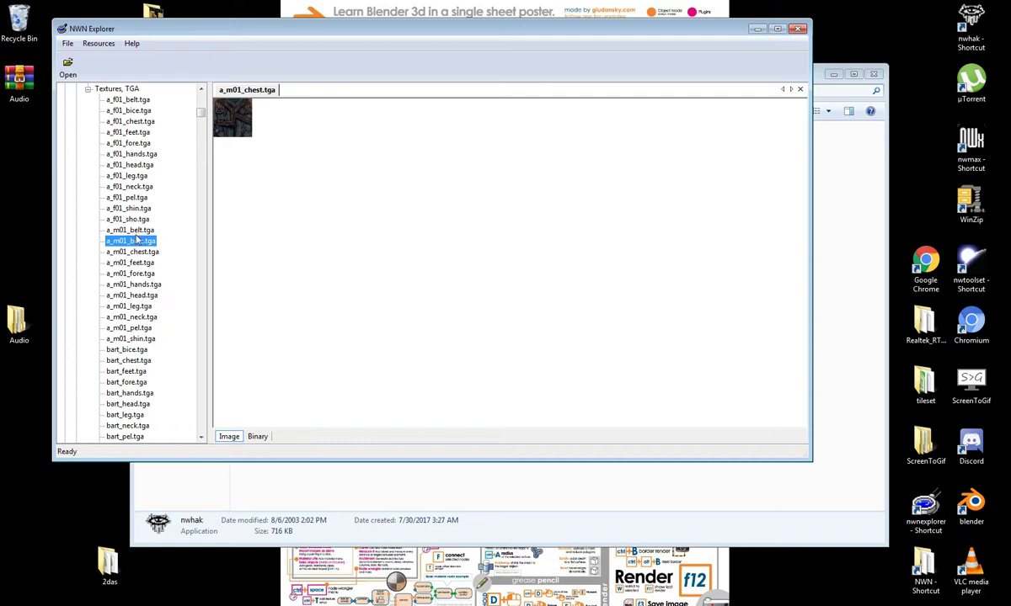
pyautogui.scroll(3, 135, 216)
pyautogui.click(89, 188)
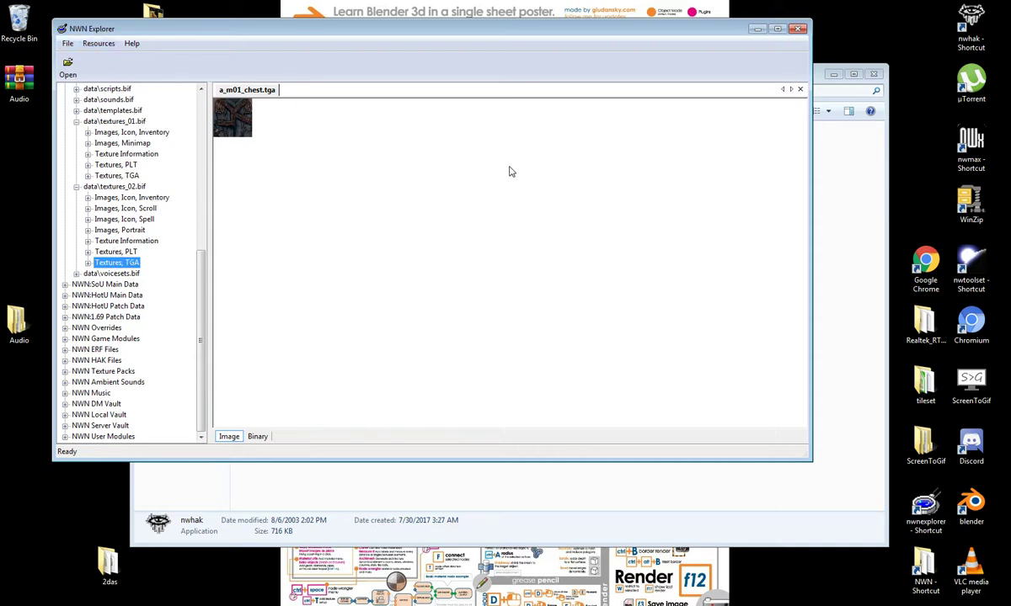
# Step: Close NWN Explorer and review the tutorial outline in LibreOffice Writer before minimizing it
pyautogui.click(798, 30)
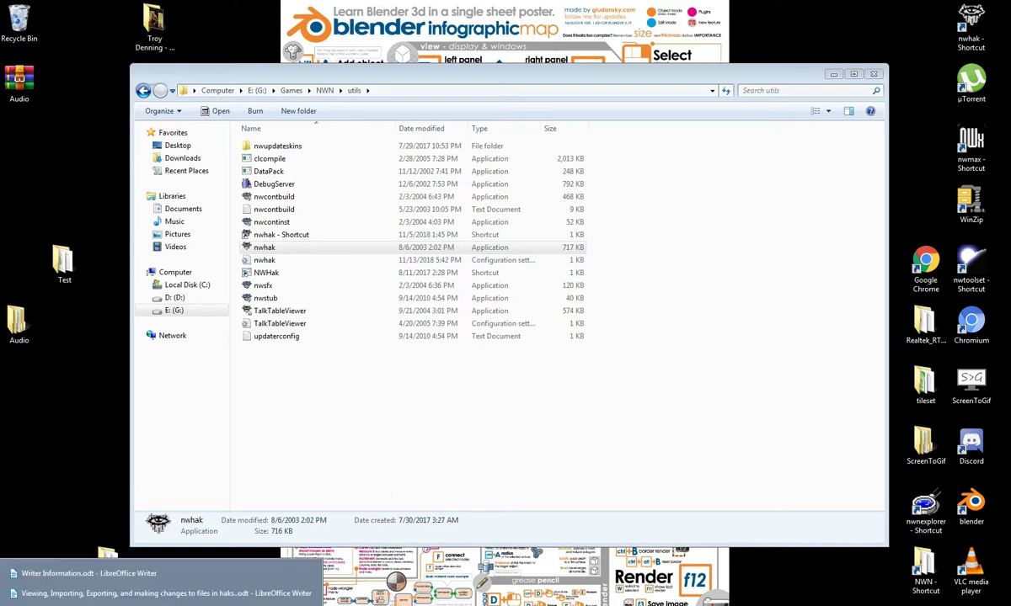
pyautogui.click(180, 591)
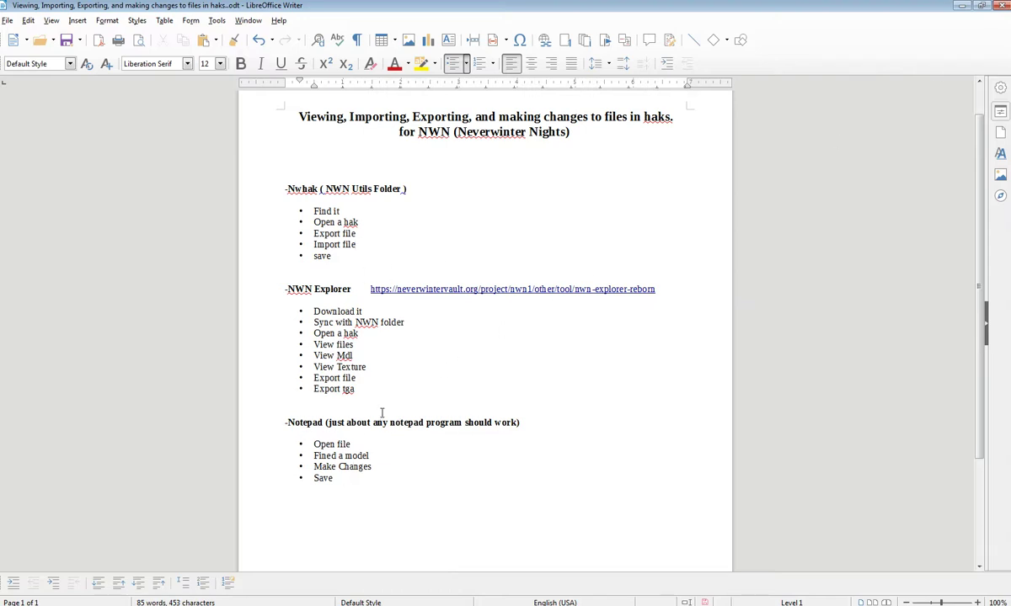
pyautogui.click(963, 7)
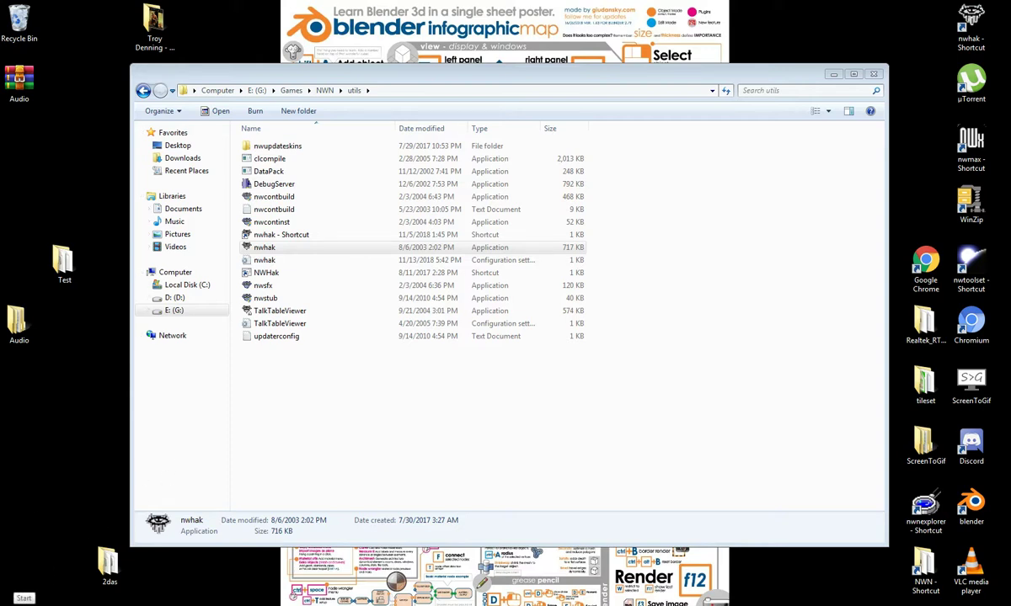
# Step: Open ttd21_b001_001.mdl from the desktop's Test folder, choosing Notepad from the installed programs
pyautogui.click(7, 599)
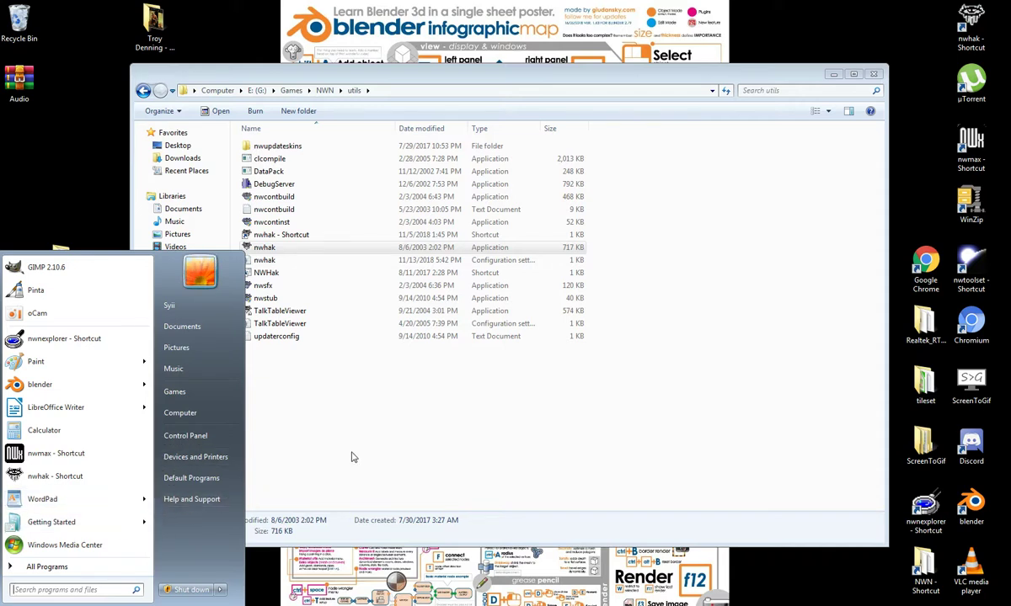
pyautogui.click(308, 463)
pyautogui.doubleClick(63, 261)
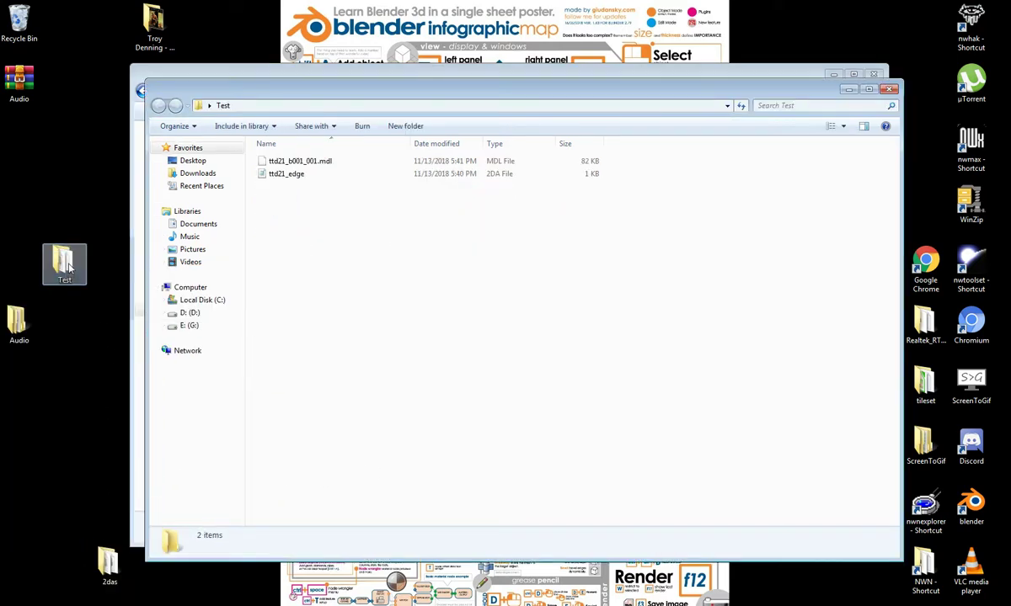
pyautogui.doubleClick(299, 163)
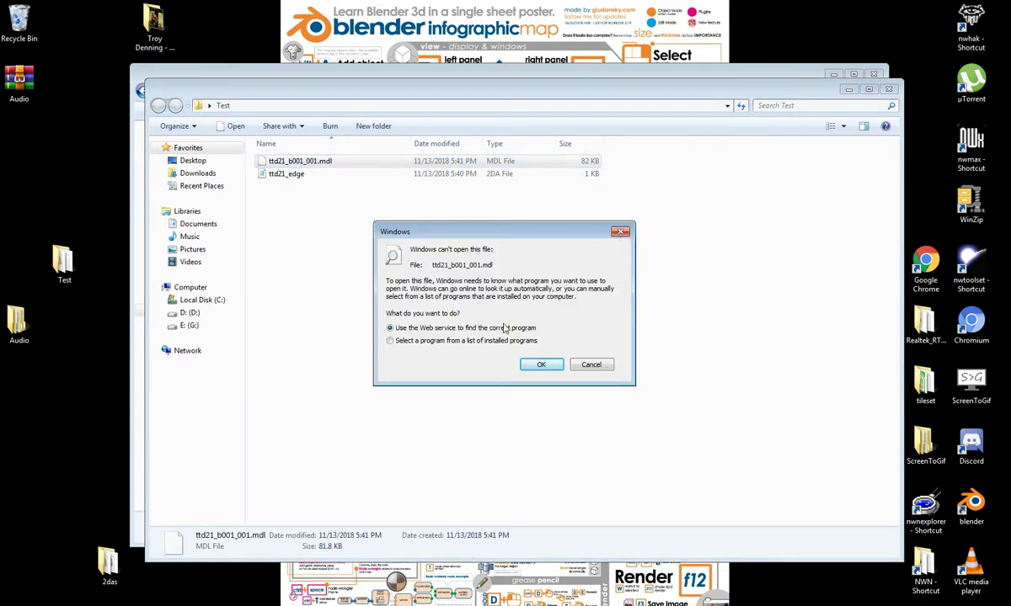
pyautogui.click(389, 340)
pyautogui.click(541, 370)
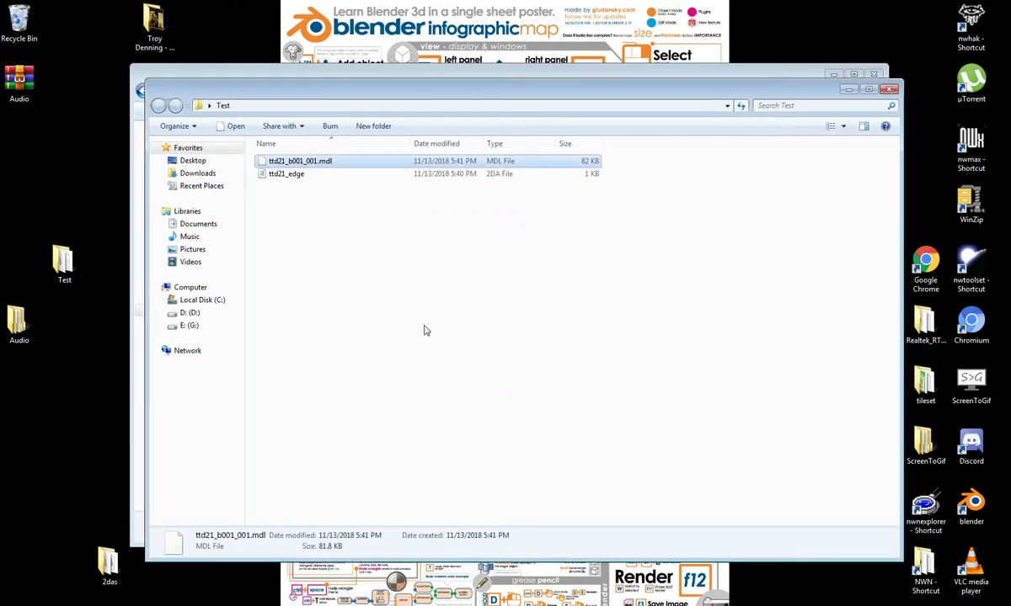
pyautogui.click(396, 254)
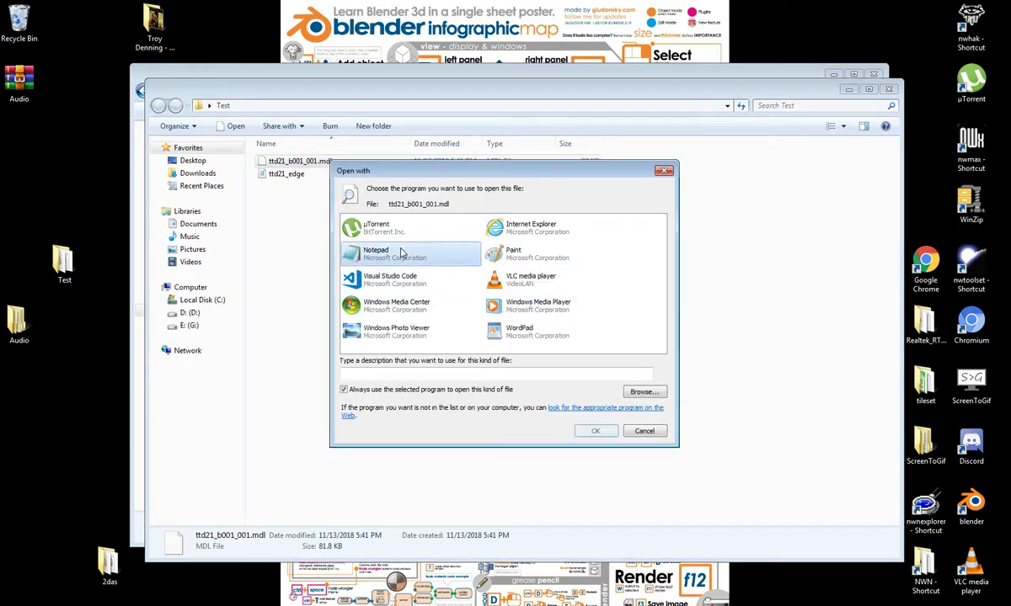
pyautogui.click(594, 430)
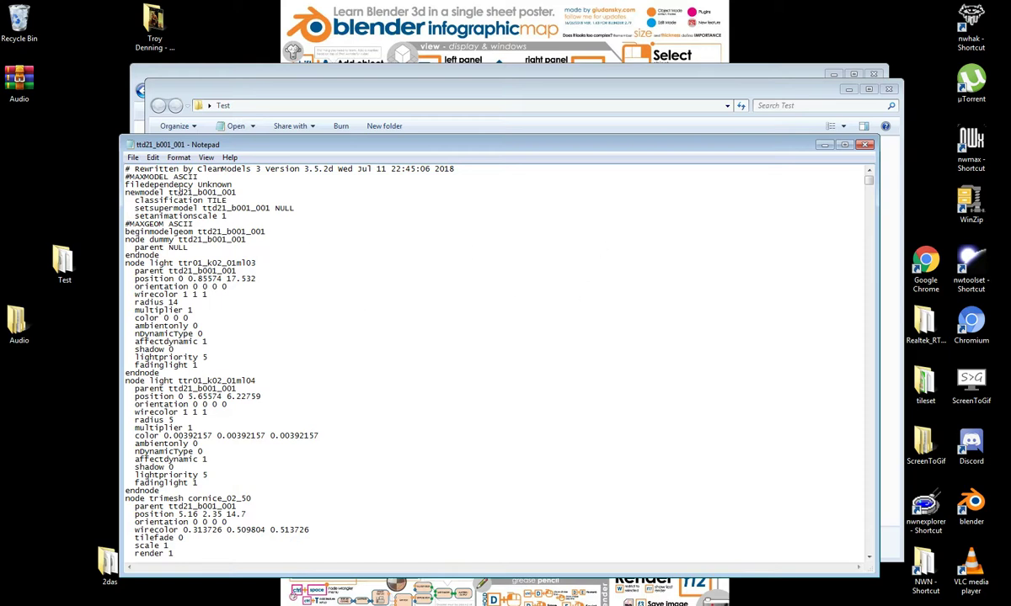
# Step: Examine the header and light nodes of the model text, continuing to the trimesh node cornice_02_50
pyautogui.doubleClick(184, 177)
pyautogui.click(126, 173)
pyautogui.scroll(-4, 271, 340)
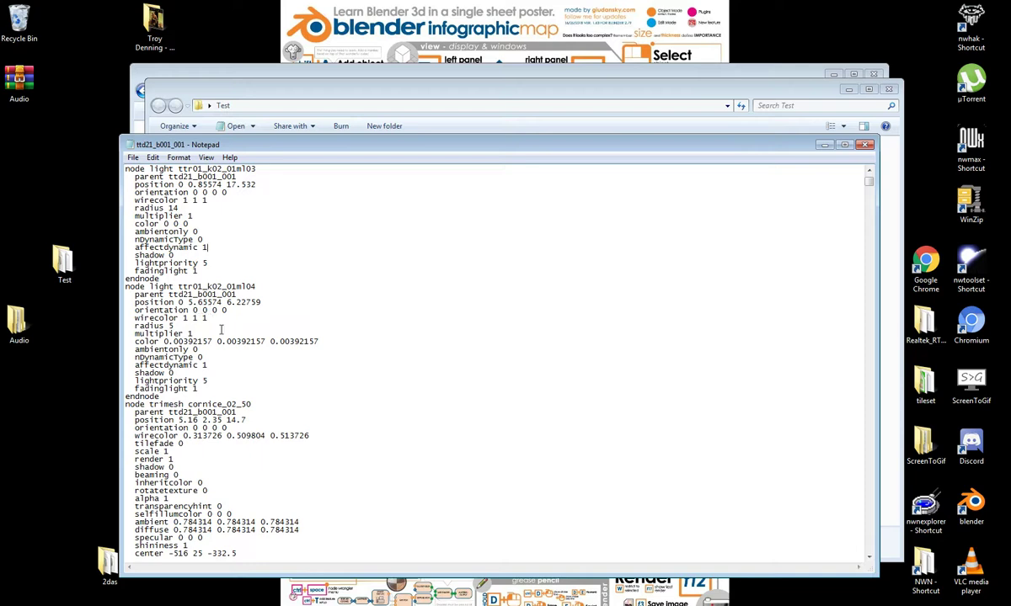
pyautogui.scroll(4, 222, 329)
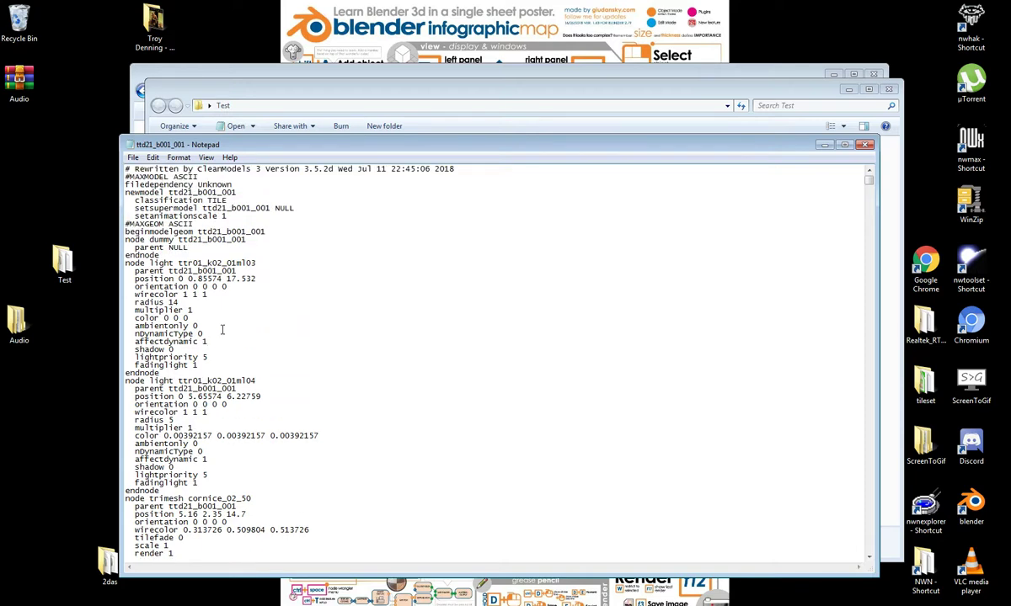
pyautogui.scroll(-5, 222, 330)
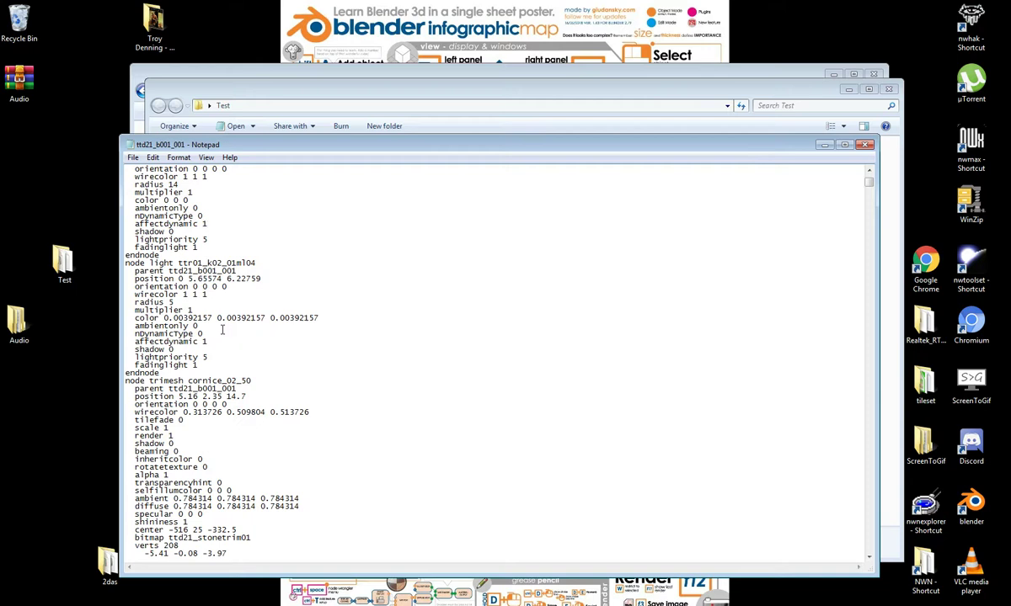
pyautogui.scroll(-6, 222, 329)
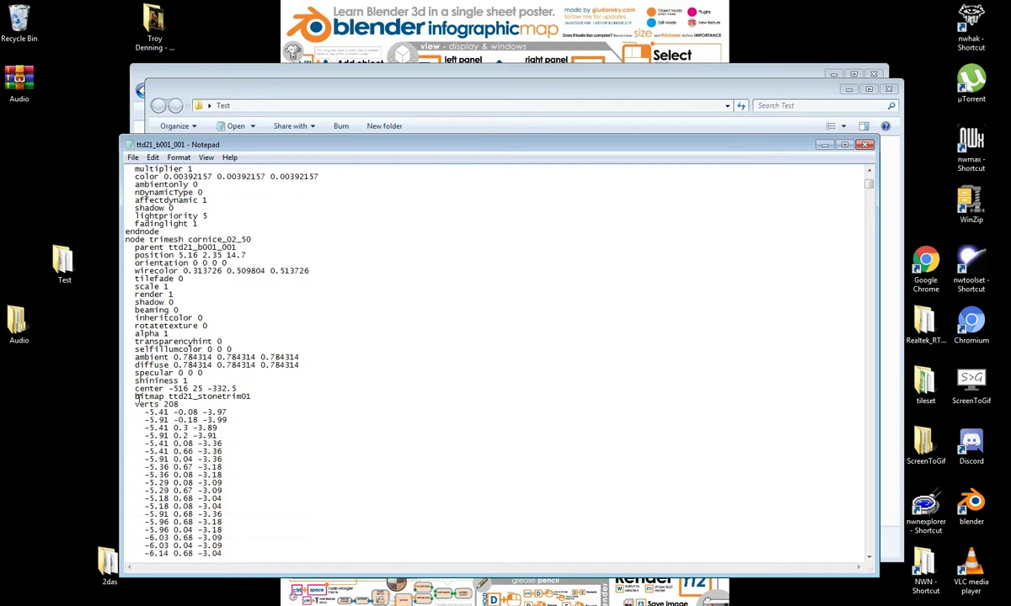
# Step: Highlight the bitmap ttd21_stonetrim01 entry in the cornice_02_50 node to point out its texture reference
pyautogui.moveTo(137, 396); pyautogui.dragTo(260, 398)
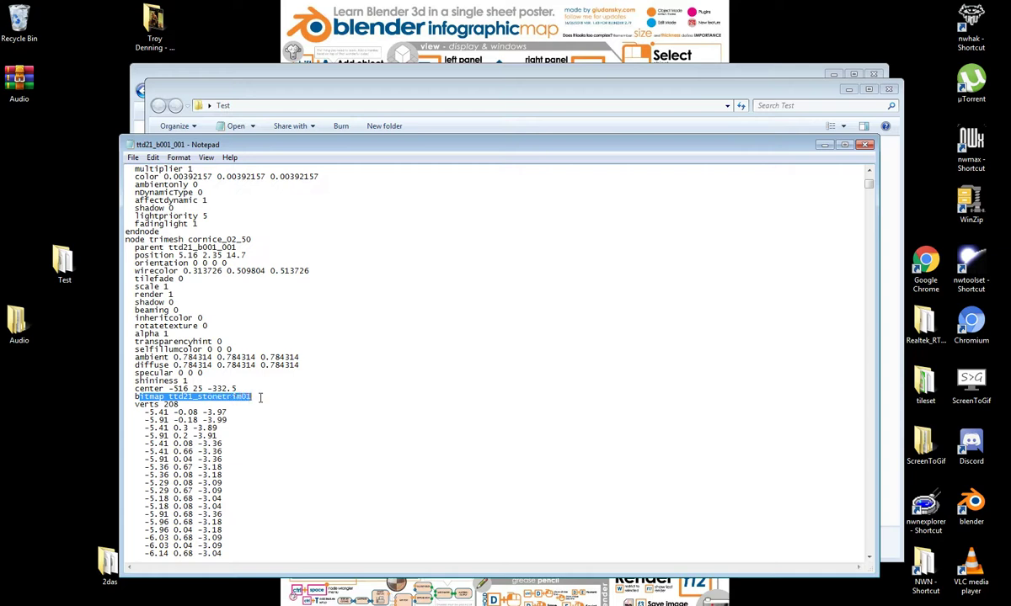
pyautogui.doubleClick(245, 397)
pyautogui.click(292, 398)
# Step: Examine the vertex coordinates of cornice_02_50 and return to the start of the model file
pyautogui.scroll(-3, 281, 399)
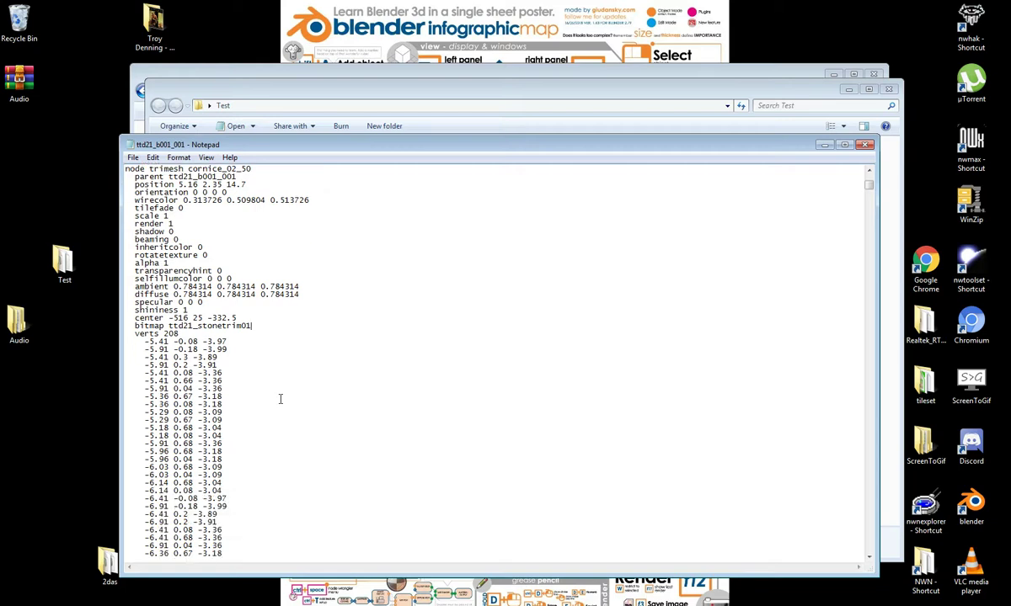
pyautogui.scroll(-5, 281, 398)
pyautogui.scroll(9, 281, 399)
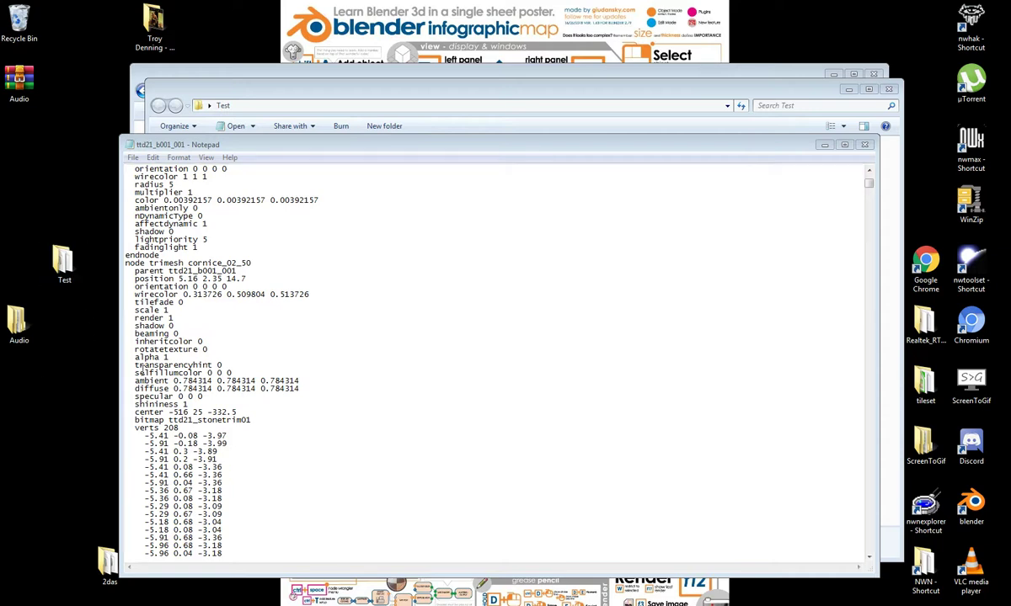
pyautogui.click(223, 435)
pyautogui.scroll(-18, 253, 430)
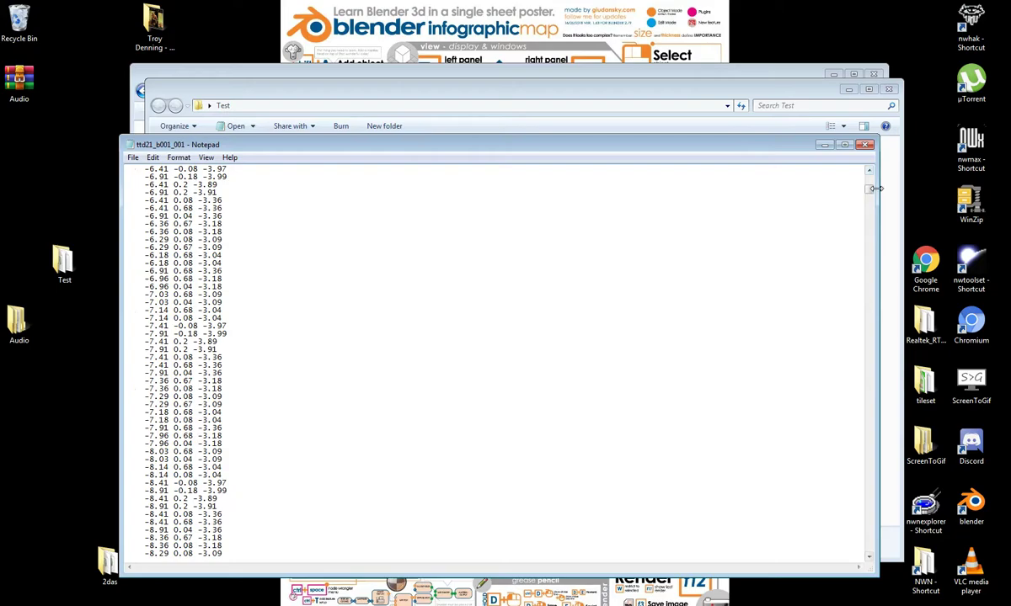
pyautogui.moveTo(868, 188); pyautogui.dragTo(859, 169)
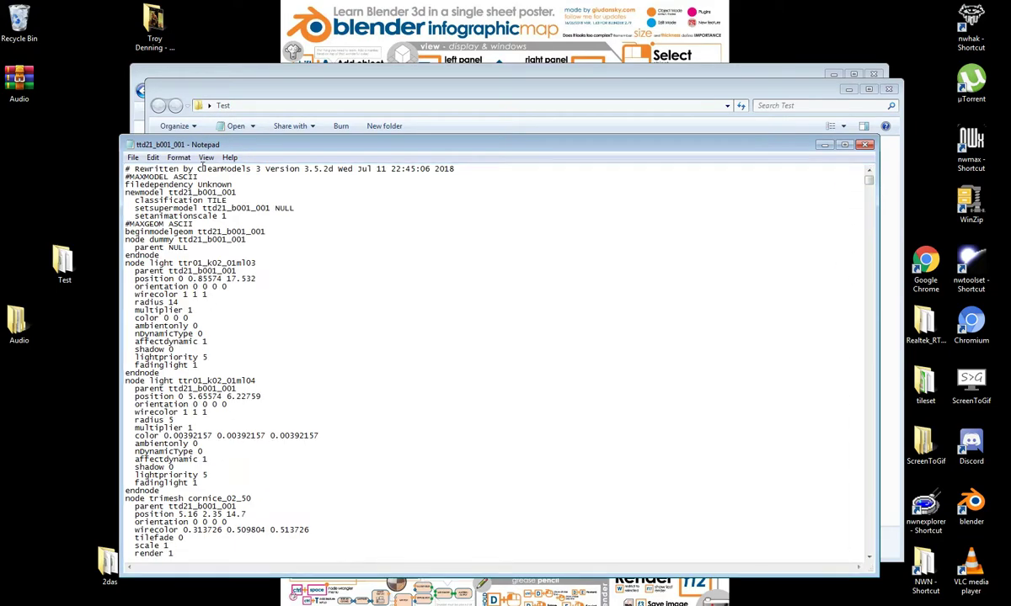
# Step: Close the ttd21_b001_001 model text and open the ttd21_edge 2DA file from the Test folder
pyautogui.click(133, 158)
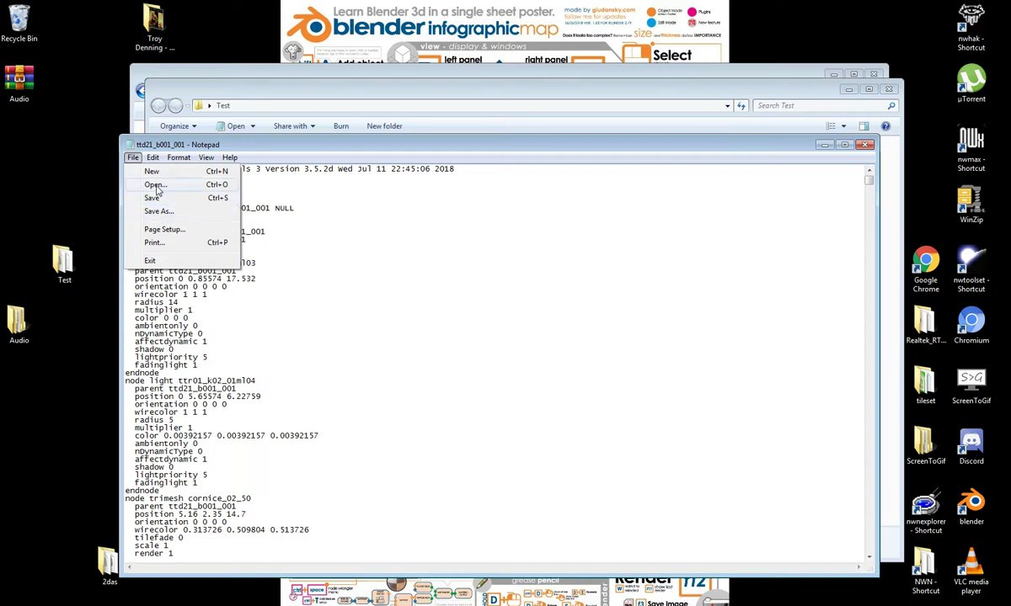
pyautogui.click(805, 135)
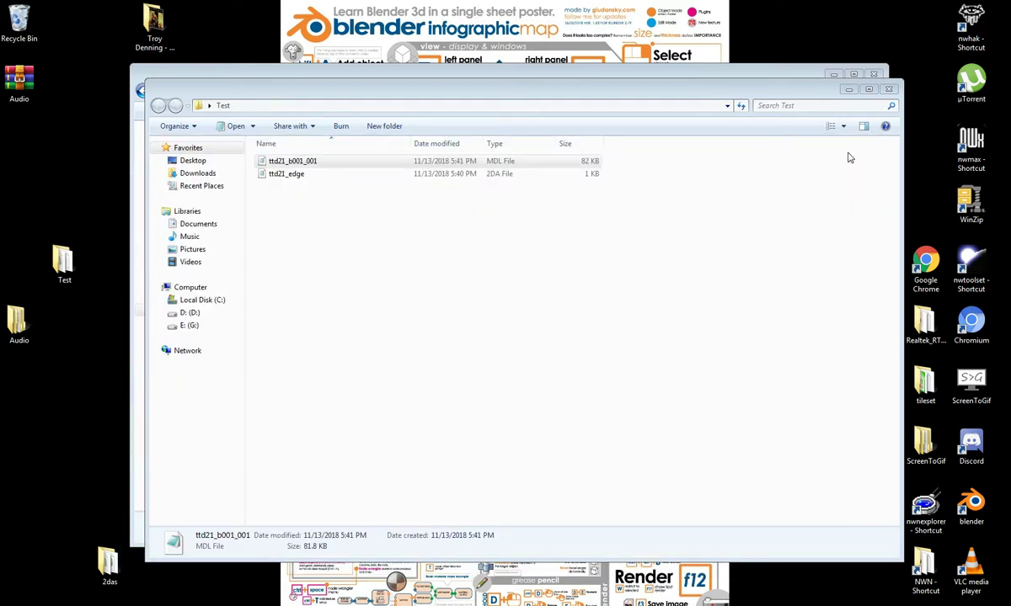
pyautogui.doubleClick(286, 173)
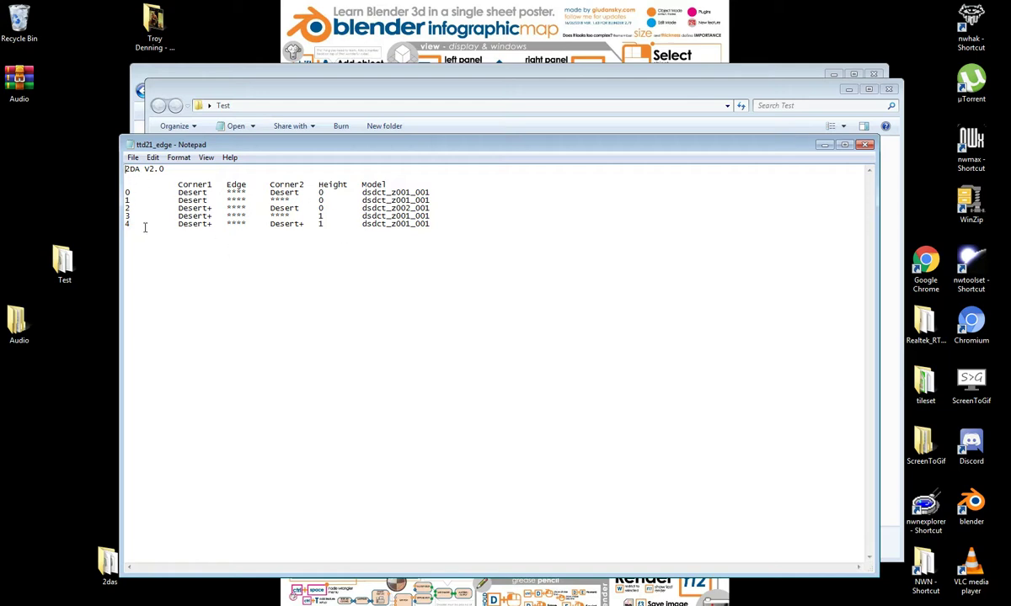
# Step: Highlight the table rows, insert the sample text asfsdghsdfh into row 4's Corner1 entry and delete it again
pyautogui.moveTo(140, 224); pyautogui.dragTo(116, 181)
pyautogui.click(194, 230)
pyautogui.write('asfsdghsdfh')
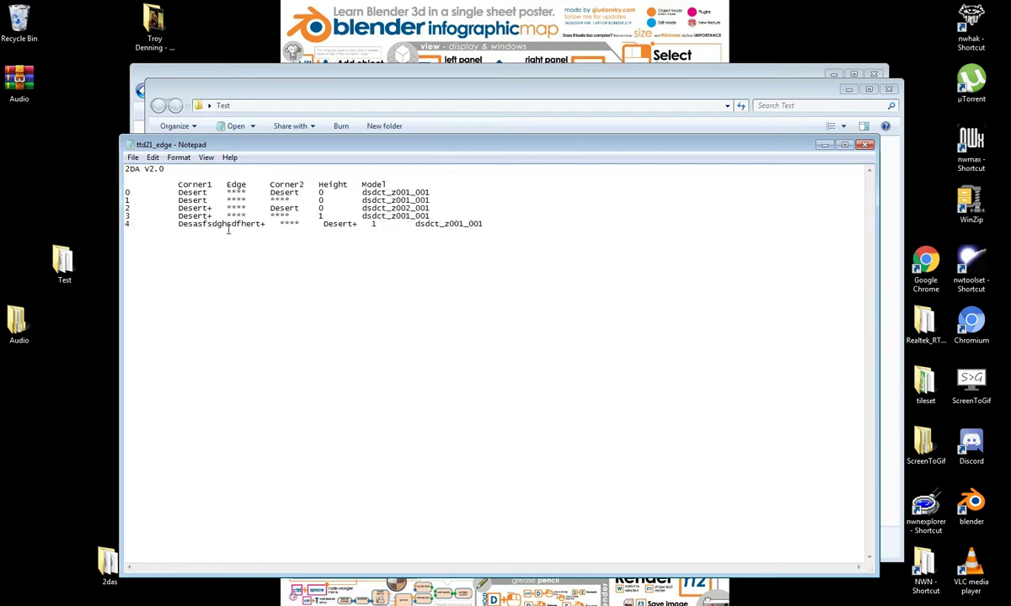
pyautogui.press('BackSpace')
pyautogui.press('BackSpace')
pyautogui.press('BackSpace')
pyautogui.press('BackSpace')
pyautogui.press('BackSpace')
pyautogui.press('BackSpace')
pyautogui.press('BackSpace')
pyautogui.press('BackSpace')
pyautogui.press('BackSpace')
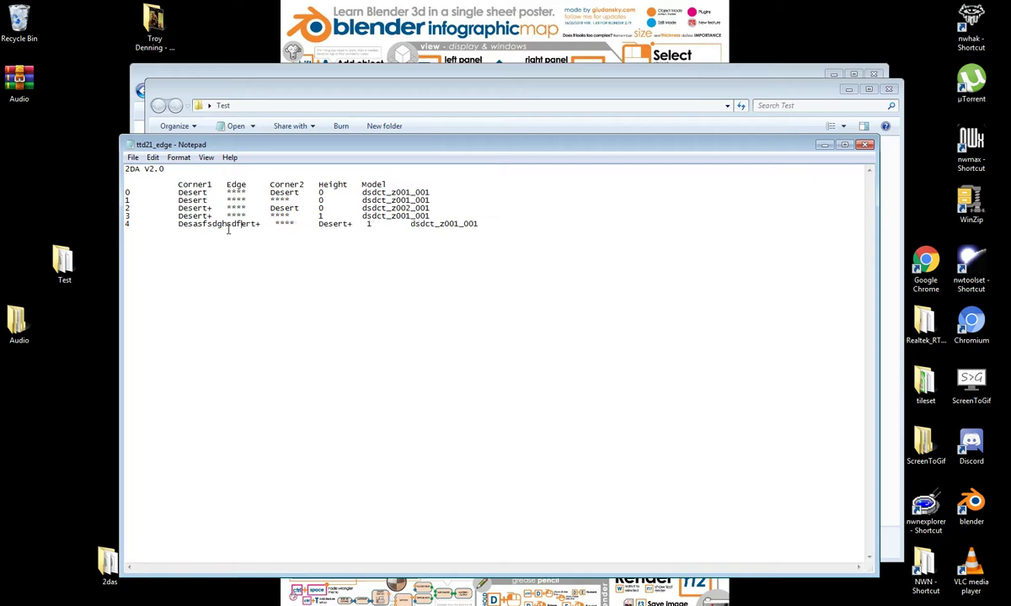
pyautogui.press('BackSpace')
pyautogui.press('BackSpace')
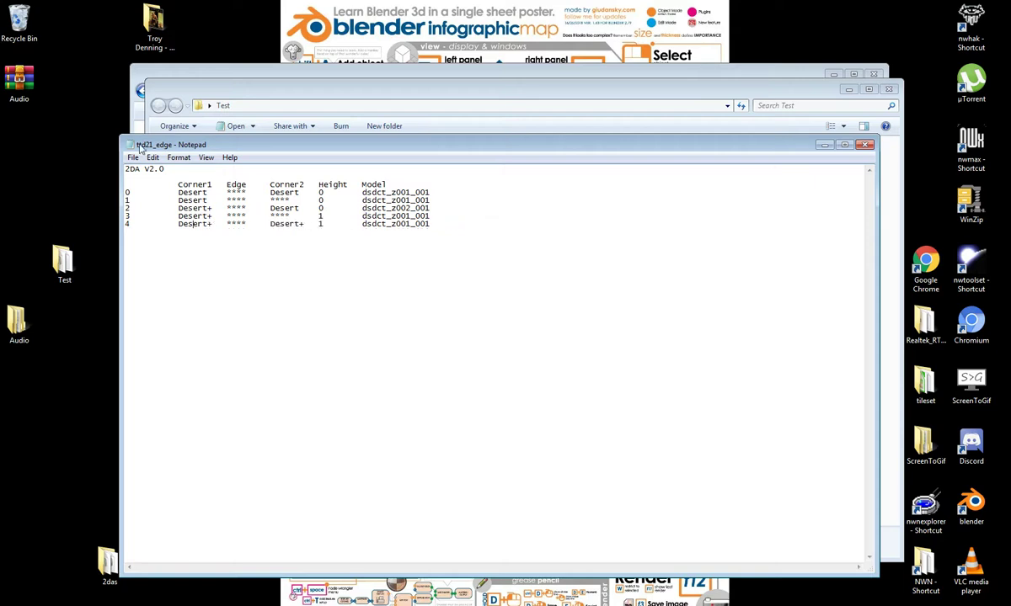
# Step: Close the ttd21_edge file without saving the changes
pyautogui.click(133, 157)
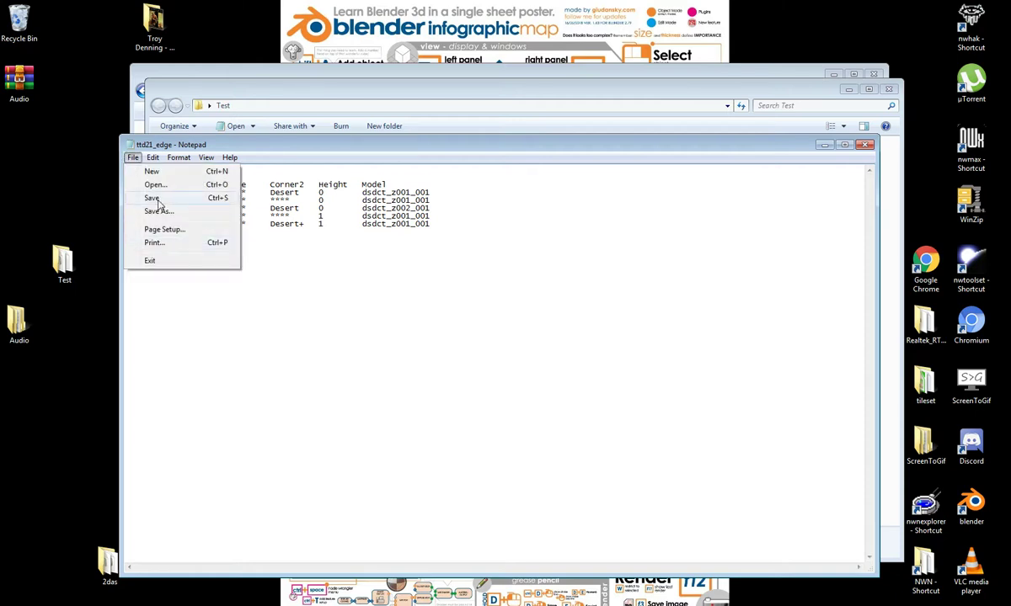
pyautogui.click(428, 276)
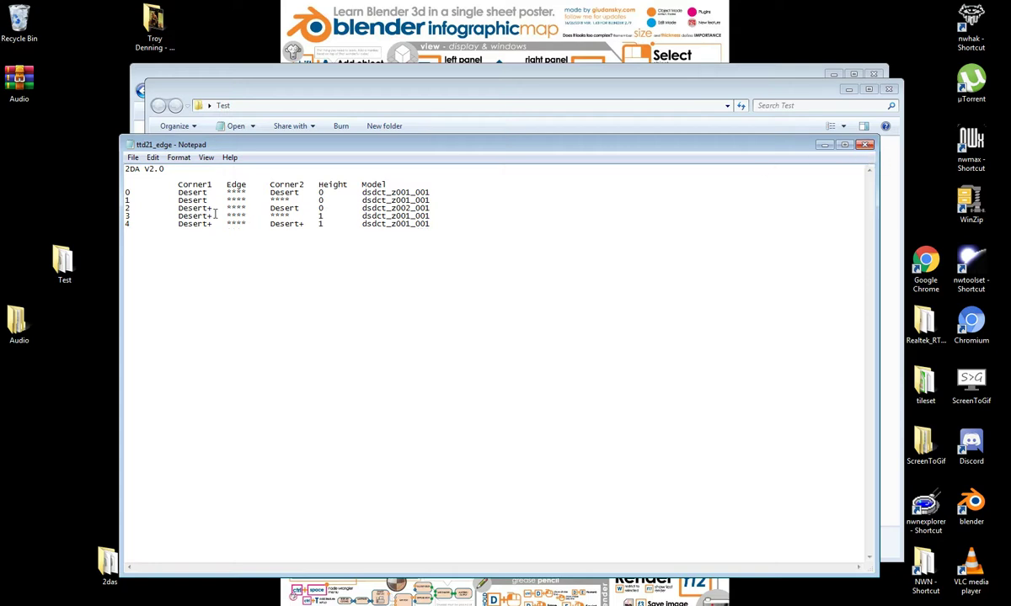
pyautogui.click(864, 151)
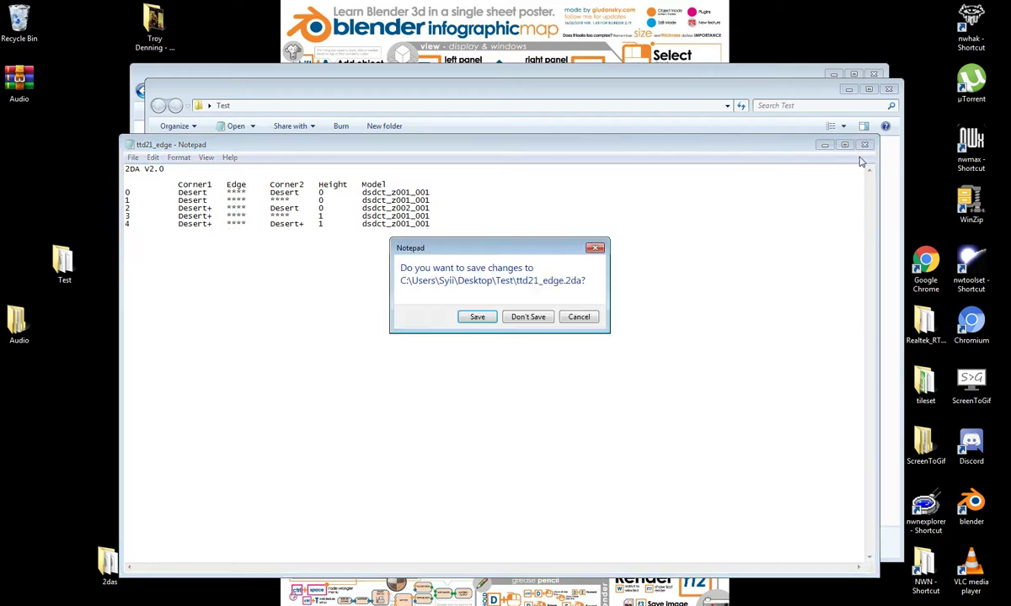
pyautogui.click(524, 315)
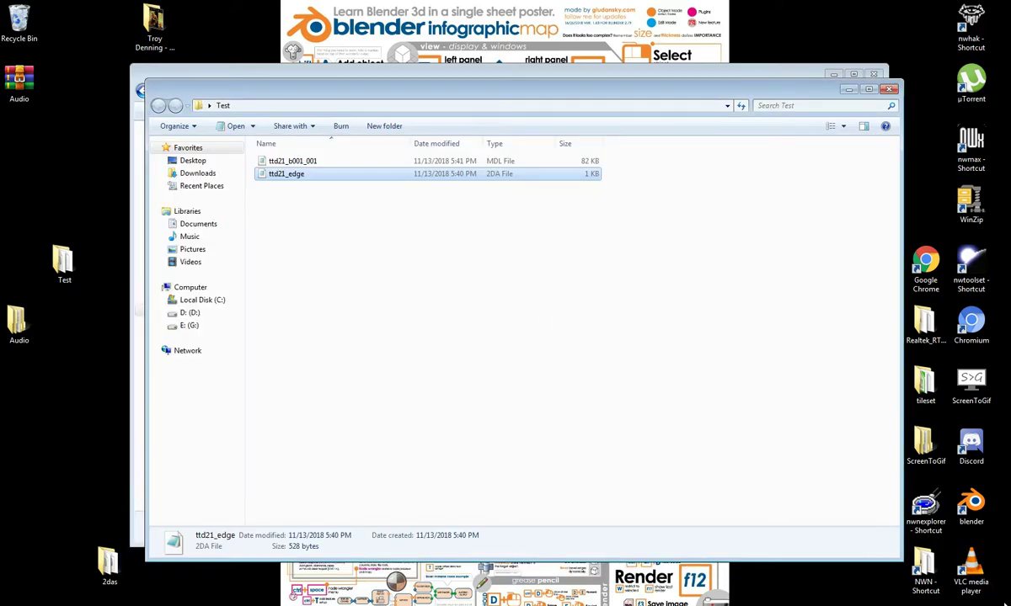
# Step: Open the utils folder inside the NWN folder and launch the nwhak application
pyautogui.doubleClick(925, 510)
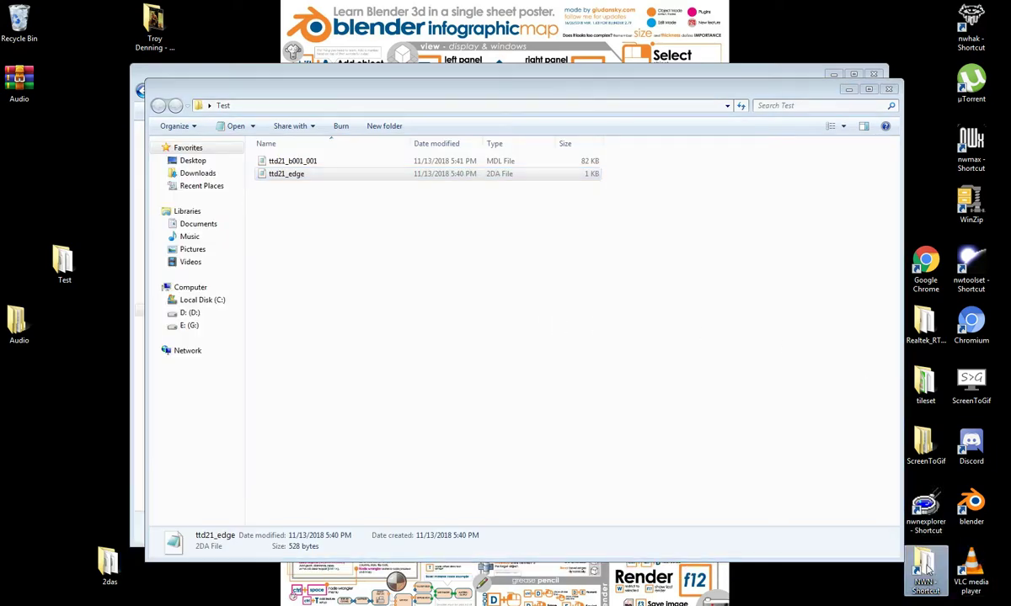
pyautogui.scroll(-20, 461, 365)
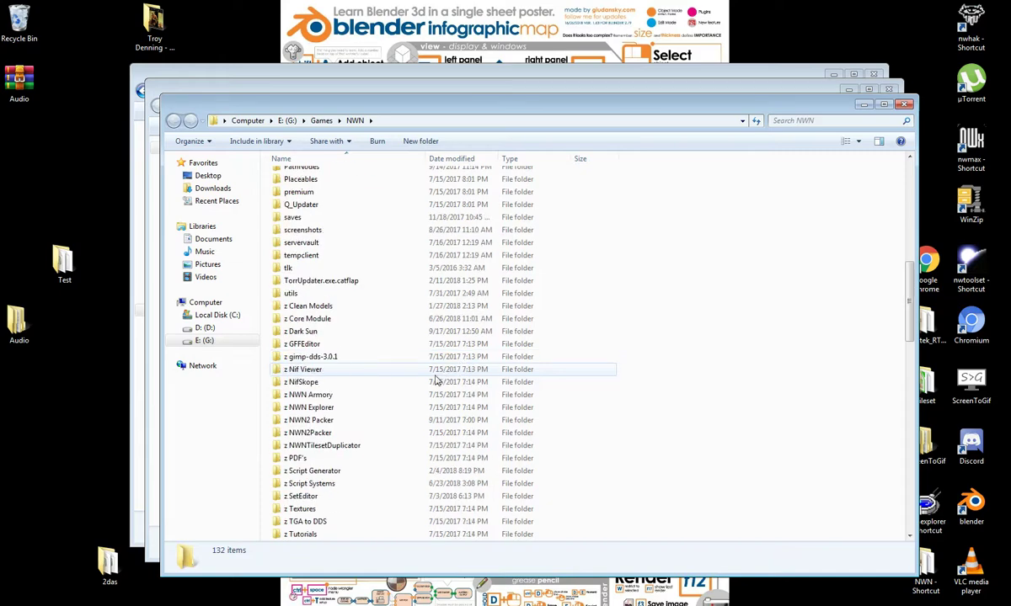
pyautogui.doubleClick(295, 255)
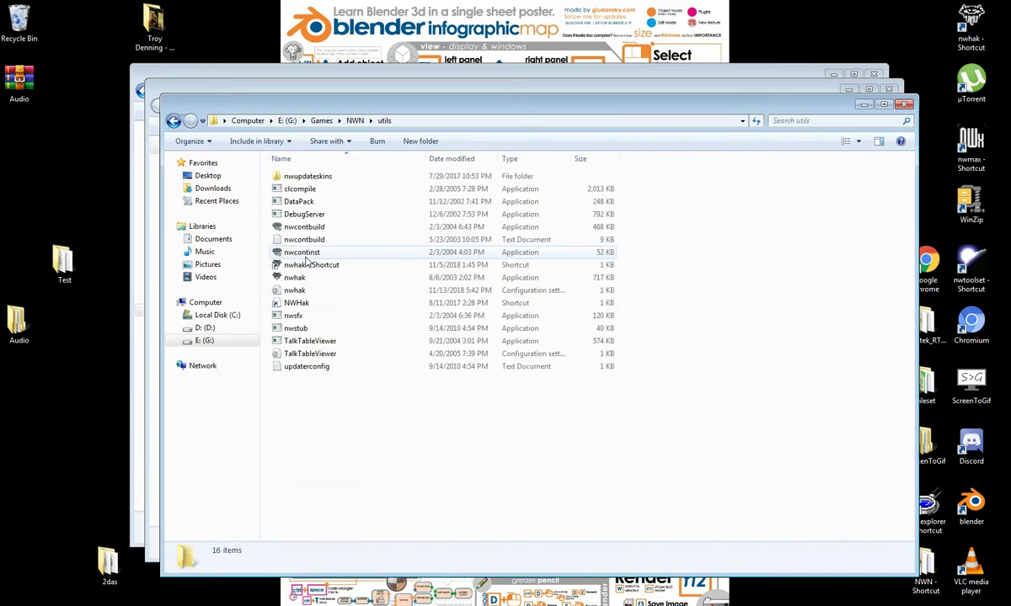
pyautogui.doubleClick(305, 277)
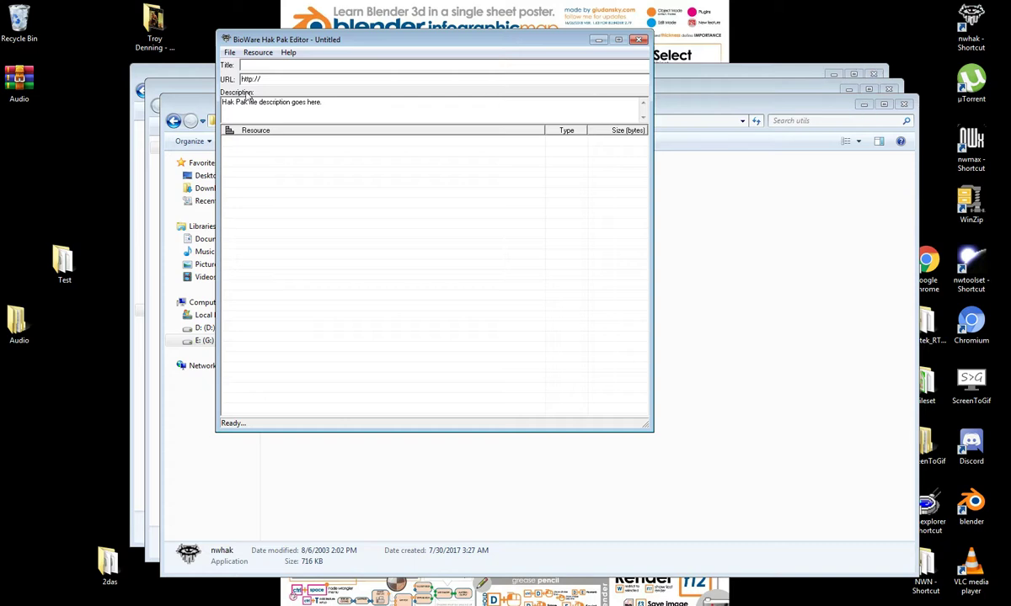
# Step: Start opening a hak file and browse to the hak folder under Games\NWN on drive G
pyautogui.click(229, 52)
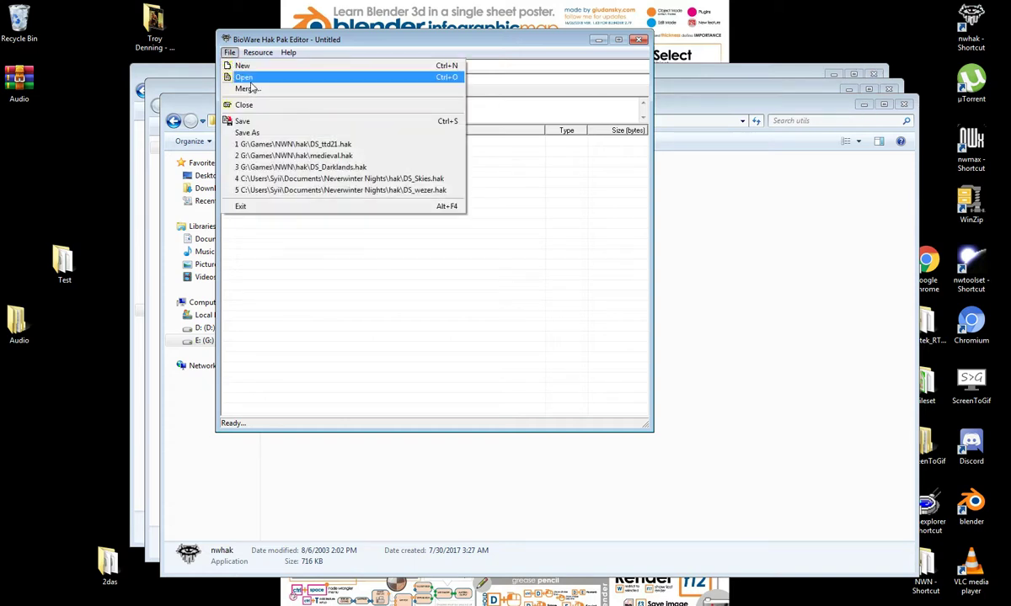
pyautogui.click(241, 78)
pyautogui.moveTo(516, 165); pyautogui.dragTo(357, 48)
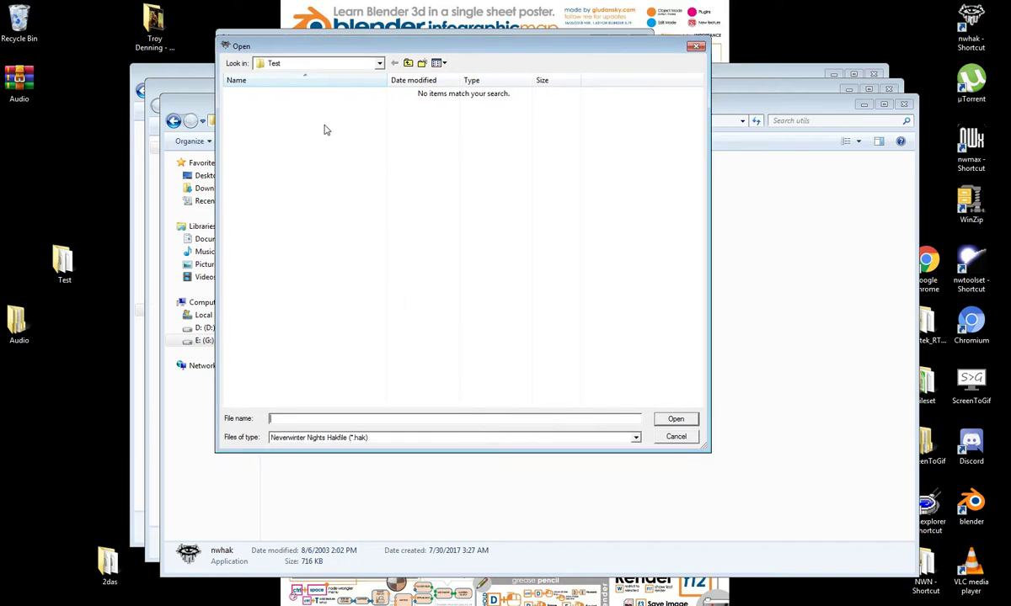
pyautogui.click(363, 64)
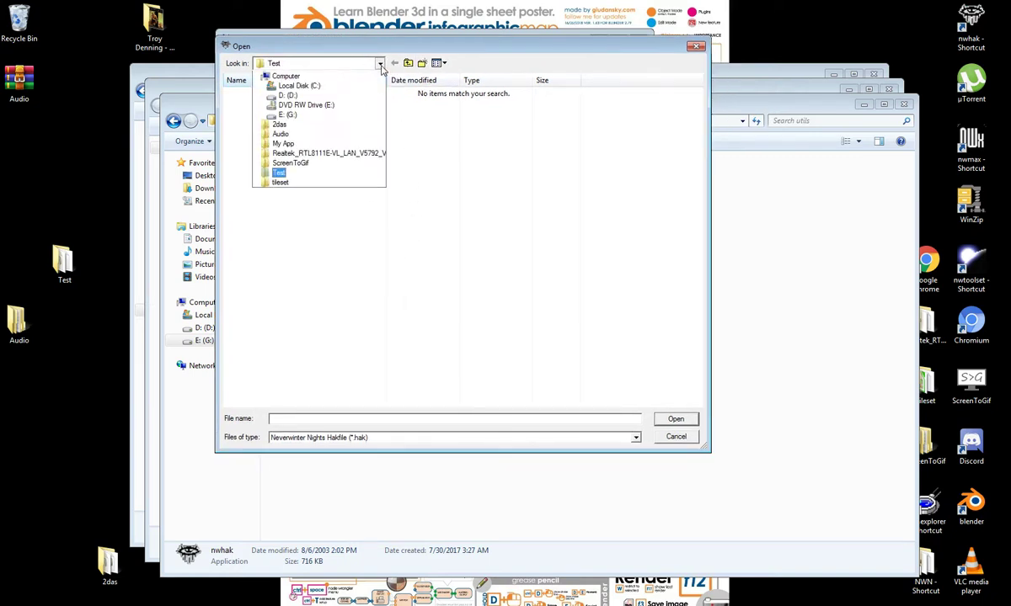
pyautogui.click(278, 152)
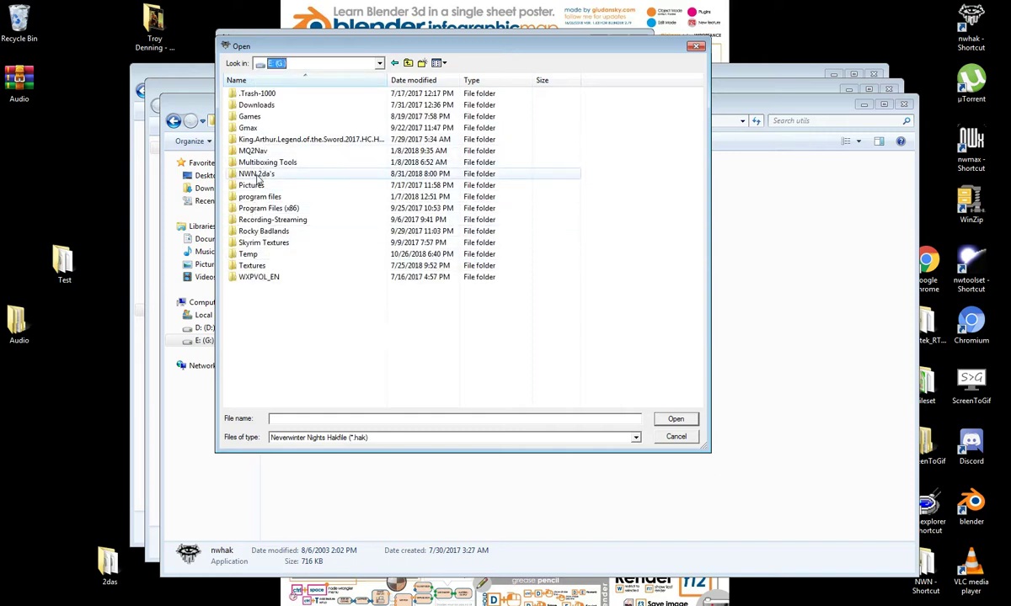
pyautogui.doubleClick(251, 117)
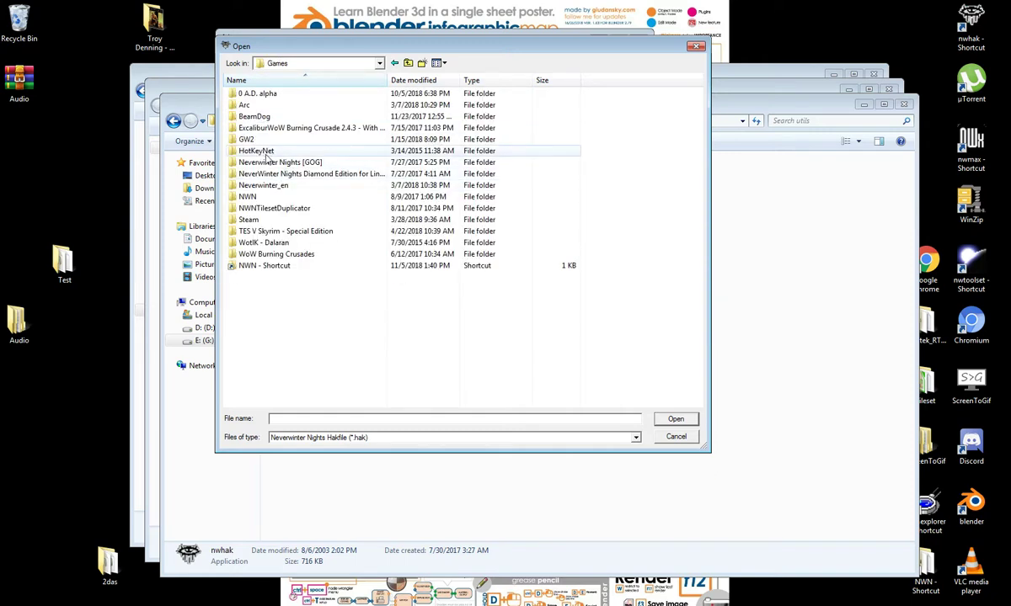
pyautogui.doubleClick(251, 196)
pyautogui.scroll(-5, 310, 278)
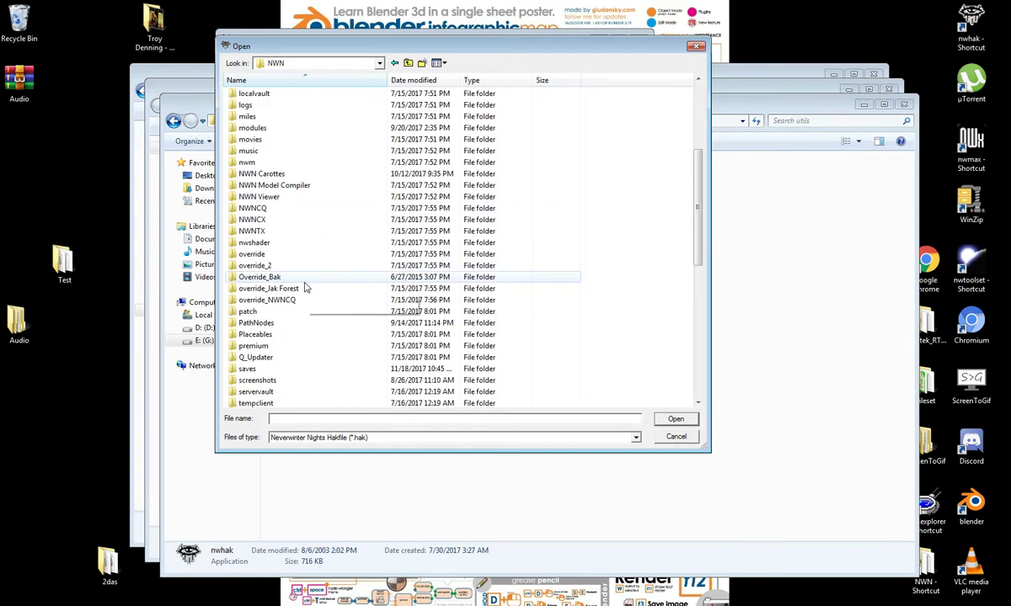
pyautogui.scroll(5, 261, 211)
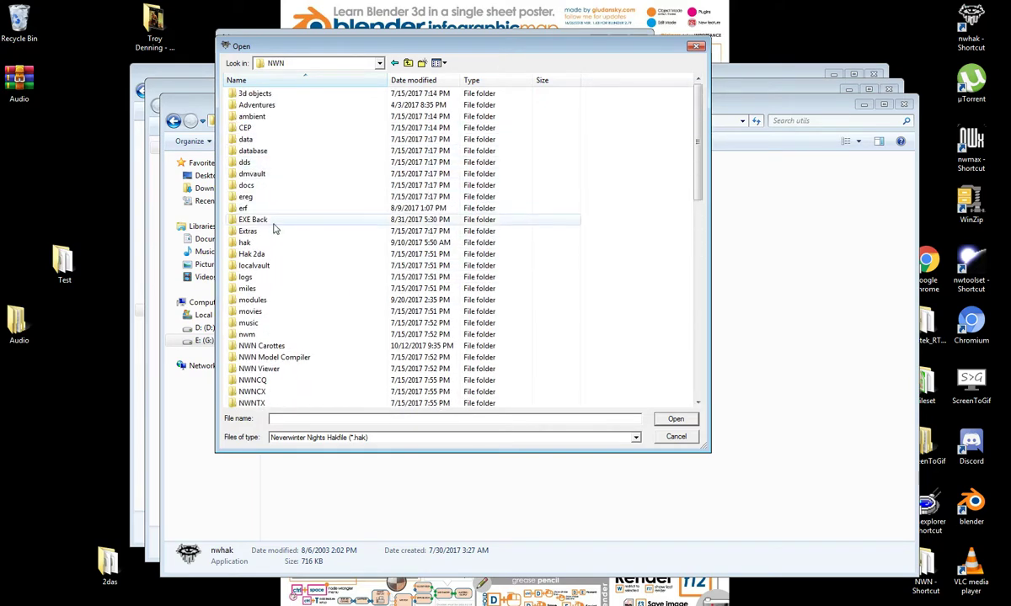
pyautogui.doubleClick(243, 243)
# Step: Find DS_ttd21.hak in the hak folder and open it in the editor
pyautogui.scroll(-5, 293, 328)
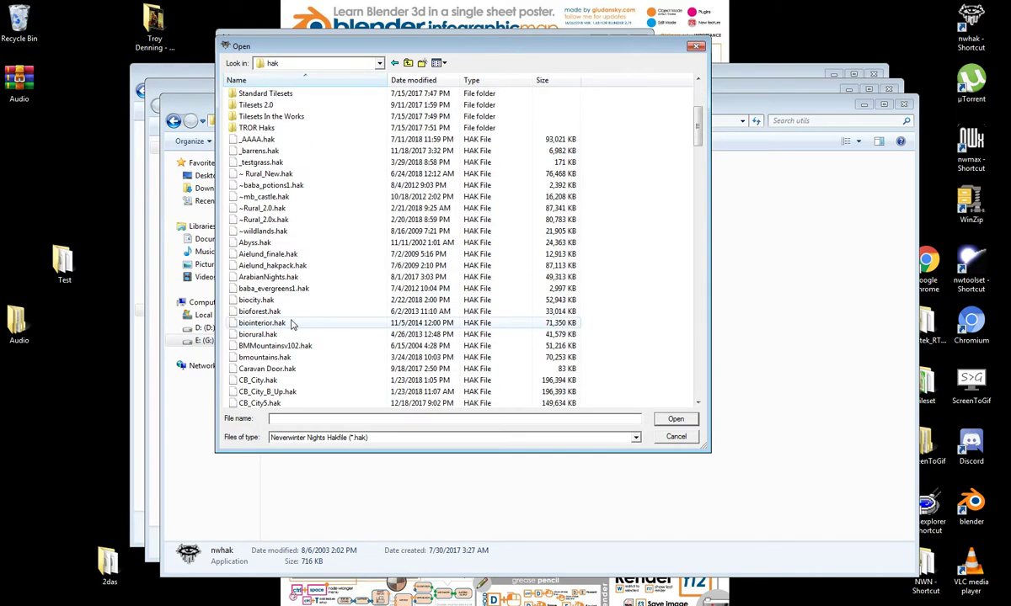
pyautogui.scroll(-13, 283, 320)
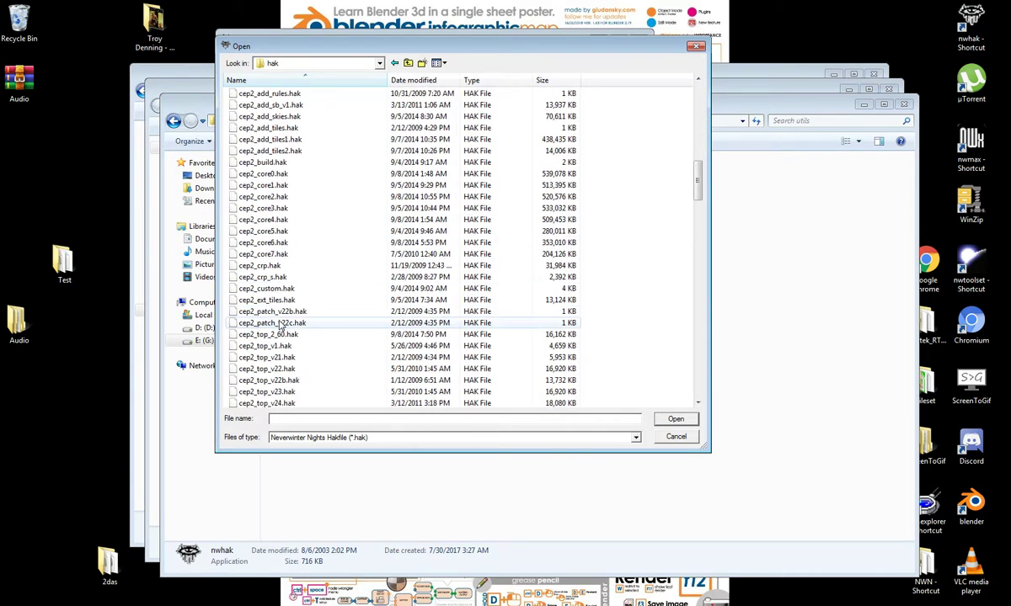
pyautogui.scroll(-20, 289, 300)
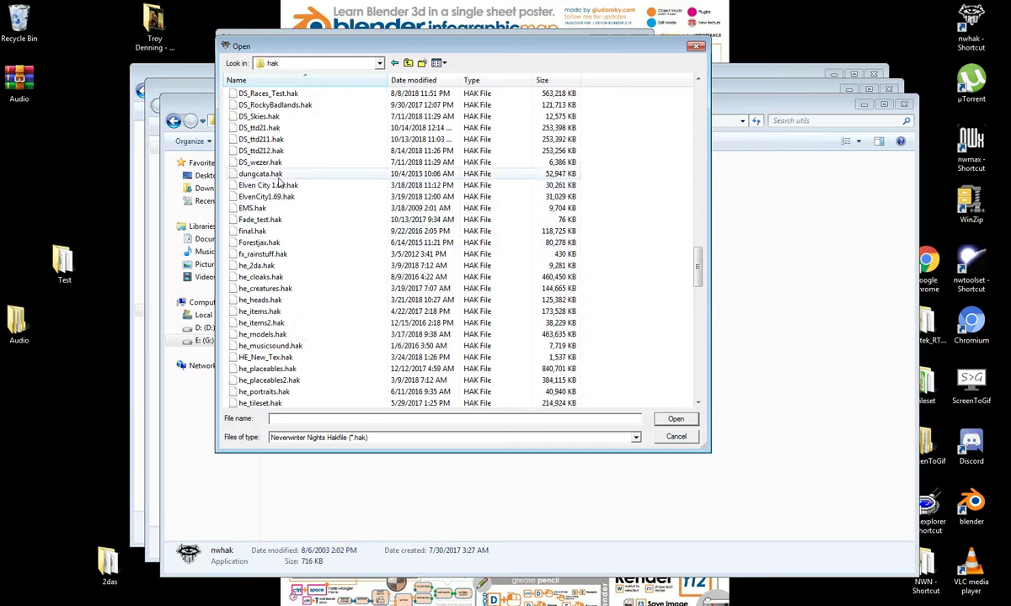
pyautogui.click(266, 129)
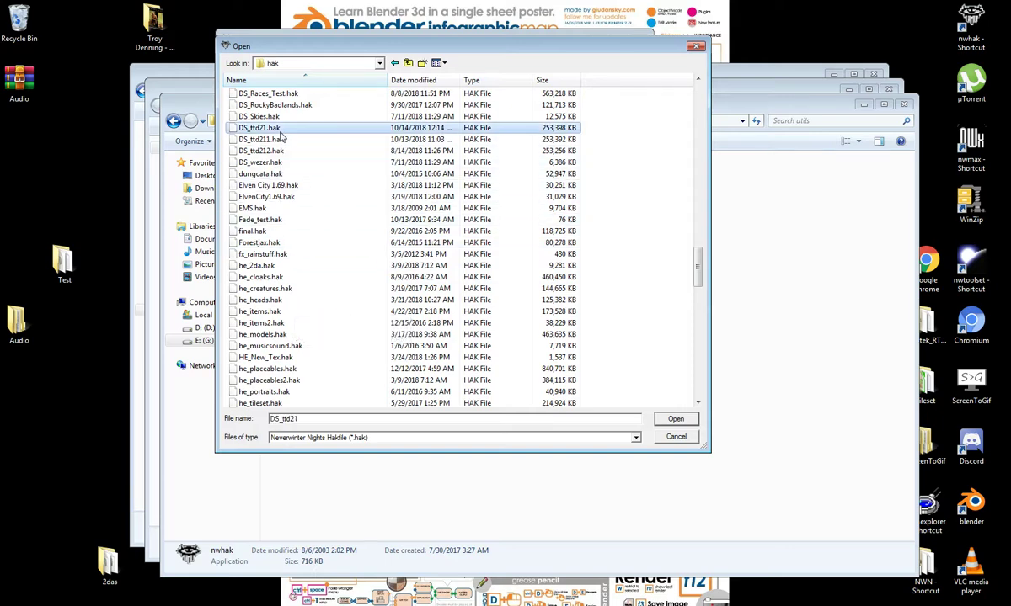
pyautogui.click(665, 418)
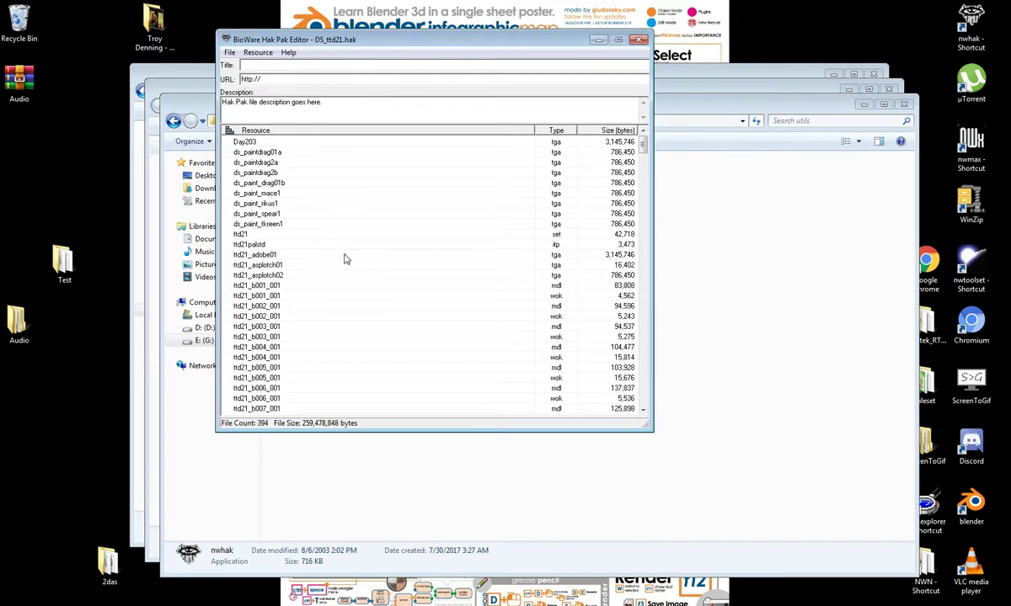
# Step: Try adding ttd21_b001_001.mdl and ttd21_edge.2da from the desktop's Test folder to DS_ttd21.hak, declining to replace the existing resources
pyautogui.click(258, 52)
pyautogui.click(259, 68)
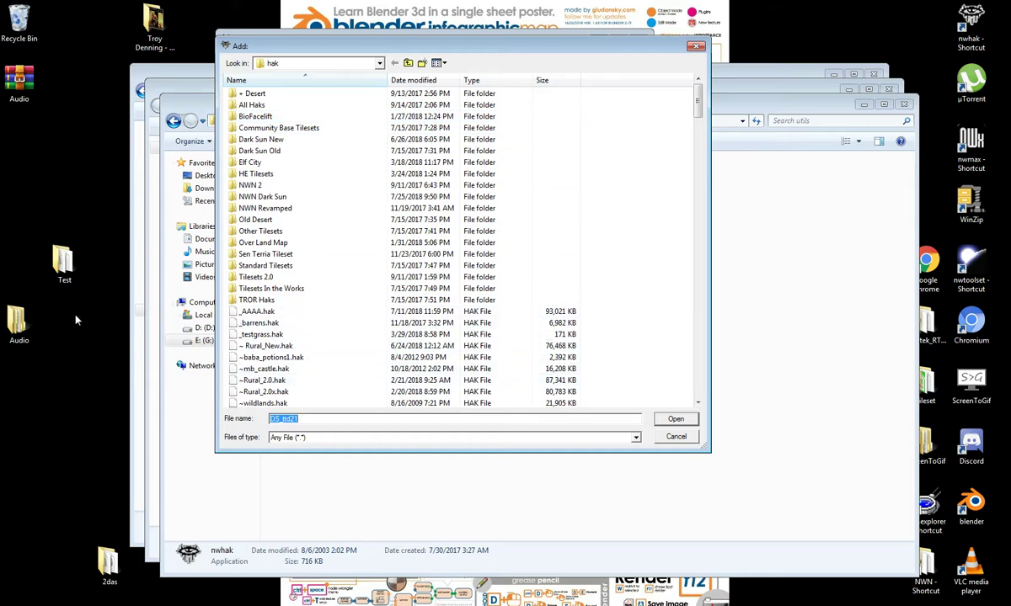
pyautogui.click(378, 64)
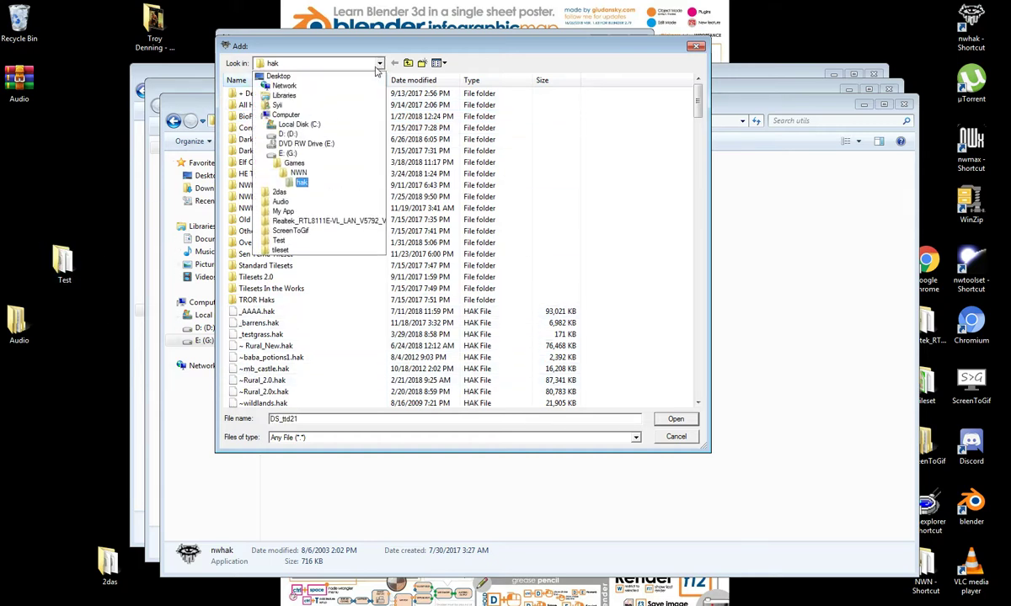
pyautogui.click(288, 80)
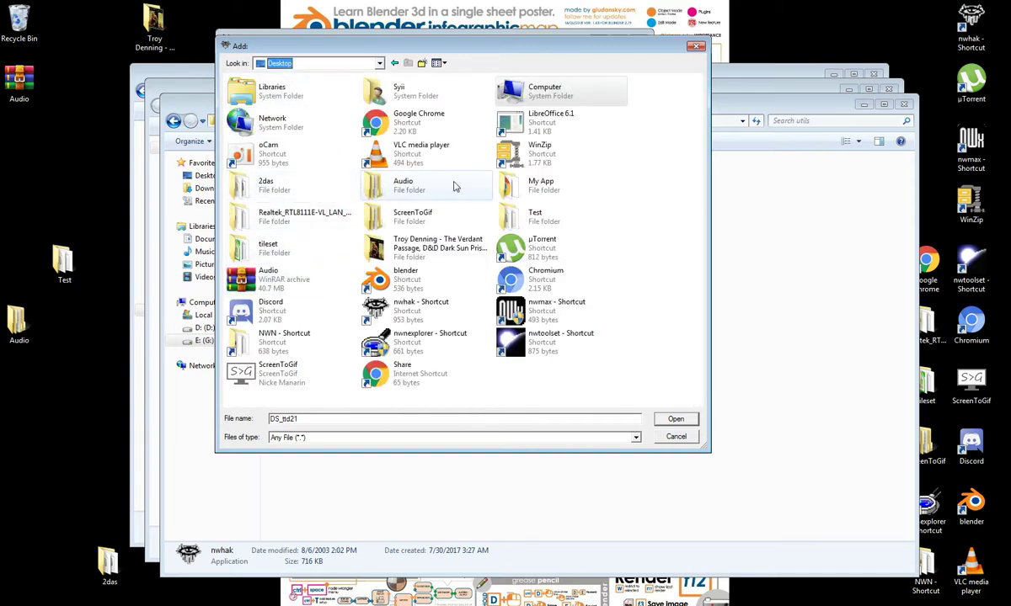
pyautogui.doubleClick(530, 216)
pyautogui.moveTo(280, 139); pyautogui.dragTo(253, 84)
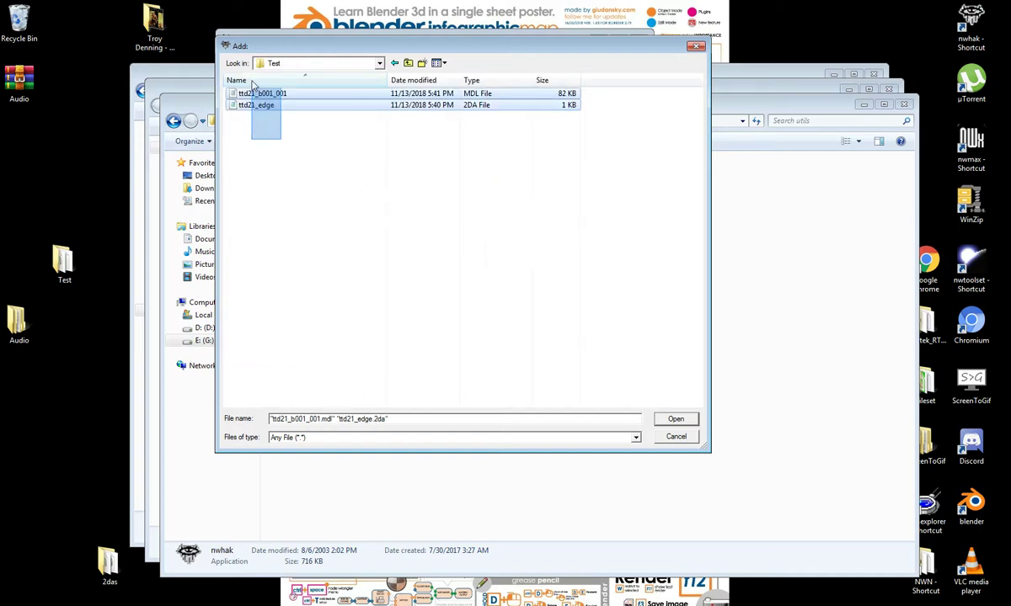
pyautogui.click(673, 419)
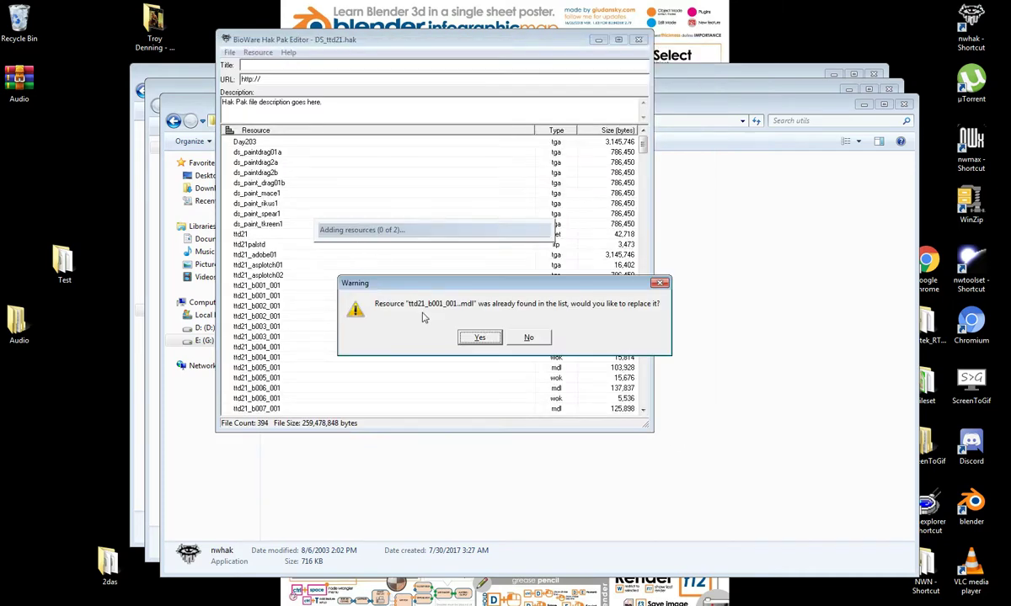
pyautogui.click(530, 340)
pyautogui.click(530, 339)
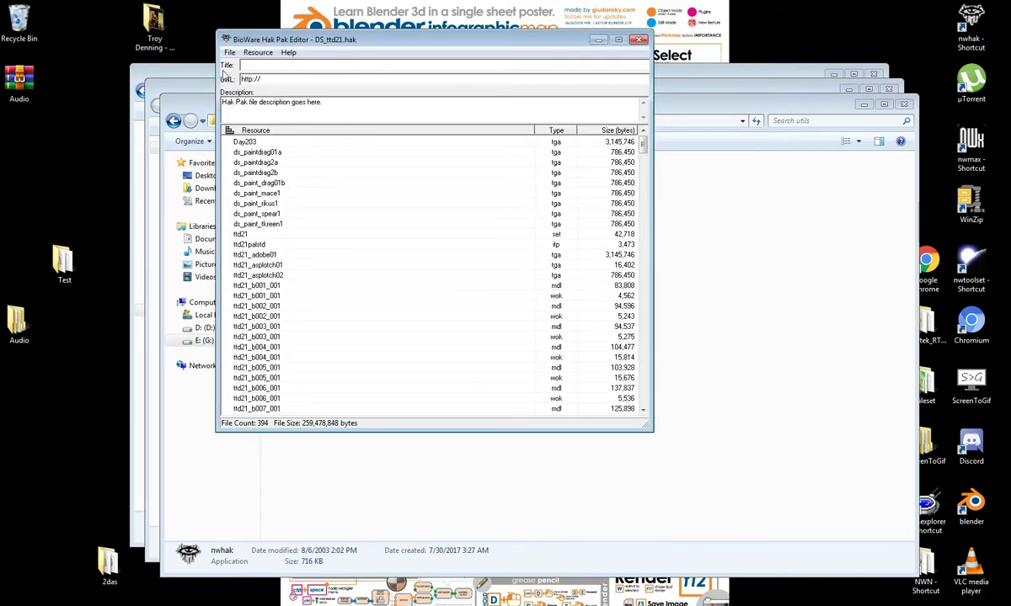
# Step: Create a new hak file and add ttd21_b001_001.mdl and ttd21_edge.2da from the Test folder to it
pyautogui.click(229, 53)
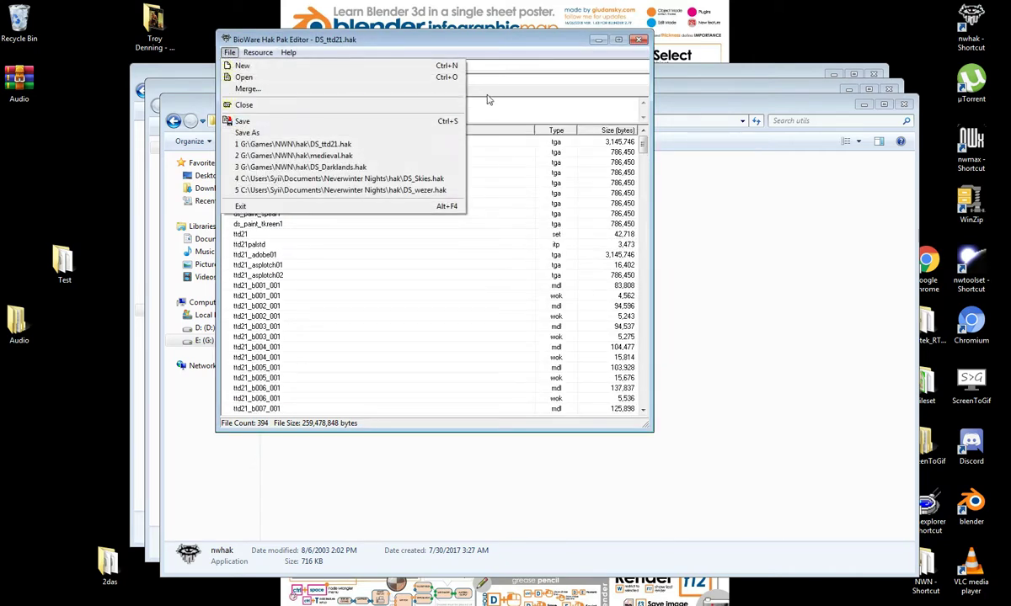
pyautogui.click(243, 67)
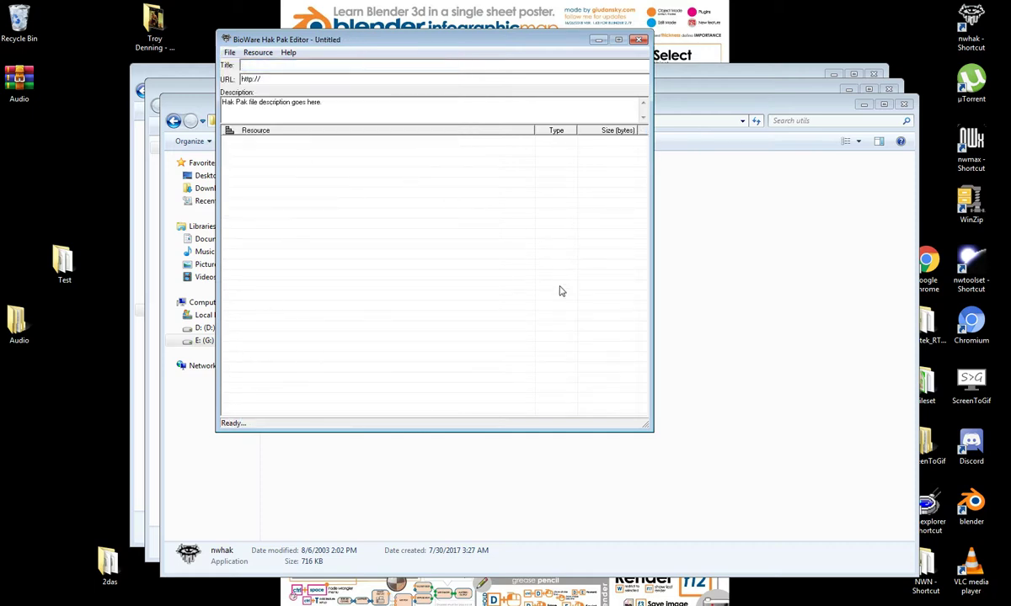
pyautogui.click(258, 53)
pyautogui.click(263, 65)
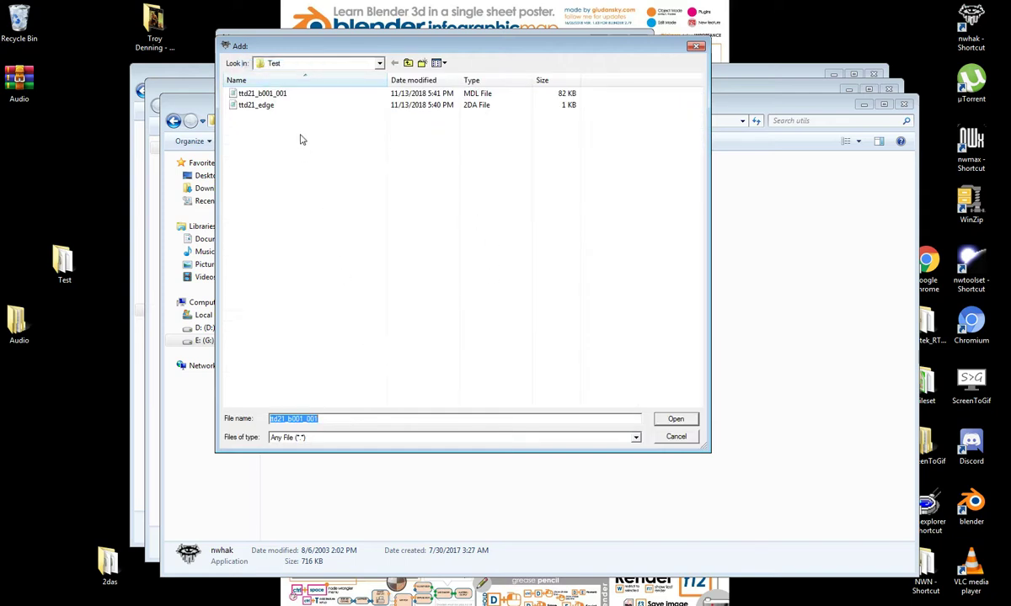
pyautogui.moveTo(290, 128); pyautogui.dragTo(229, 82)
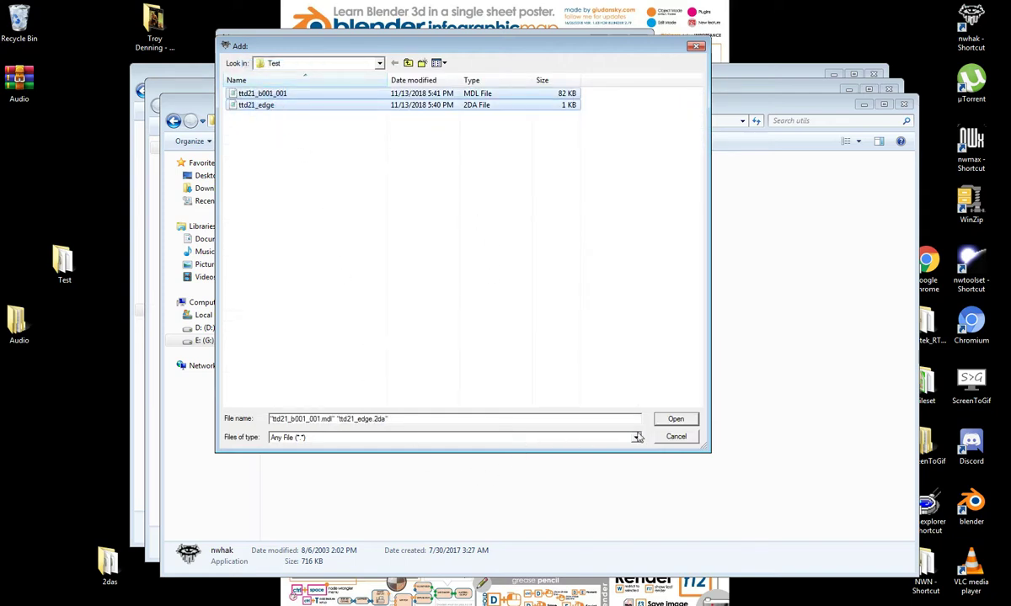
pyautogui.click(672, 419)
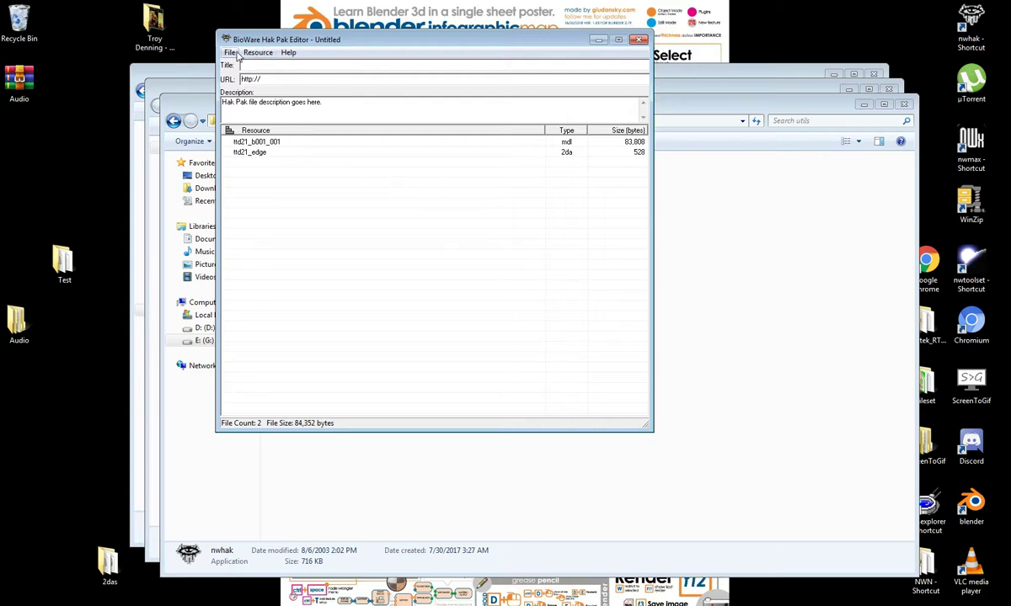
pyautogui.click(229, 53)
pyautogui.click(252, 133)
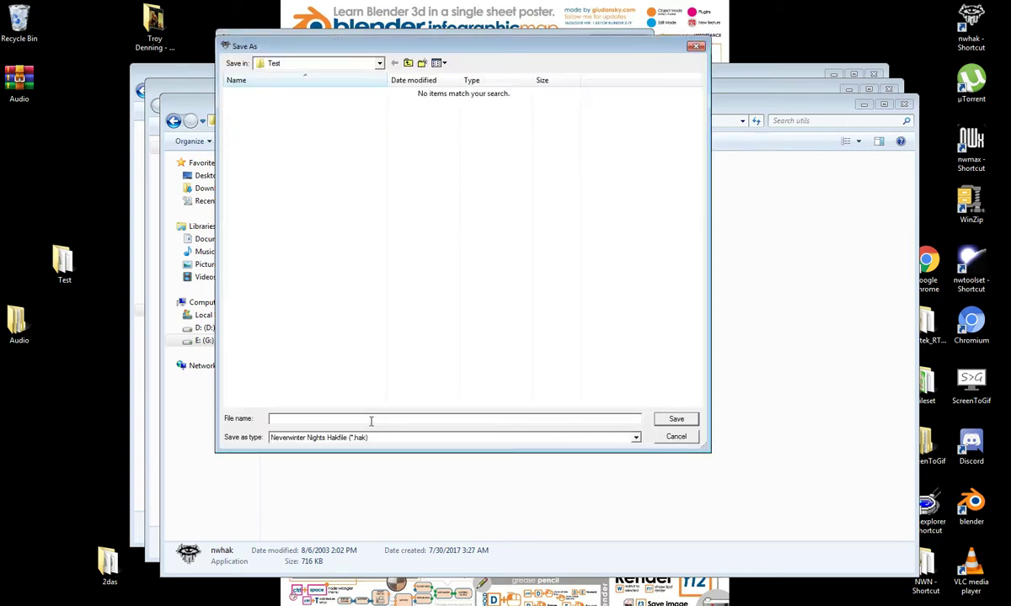
pyautogui.write('T')
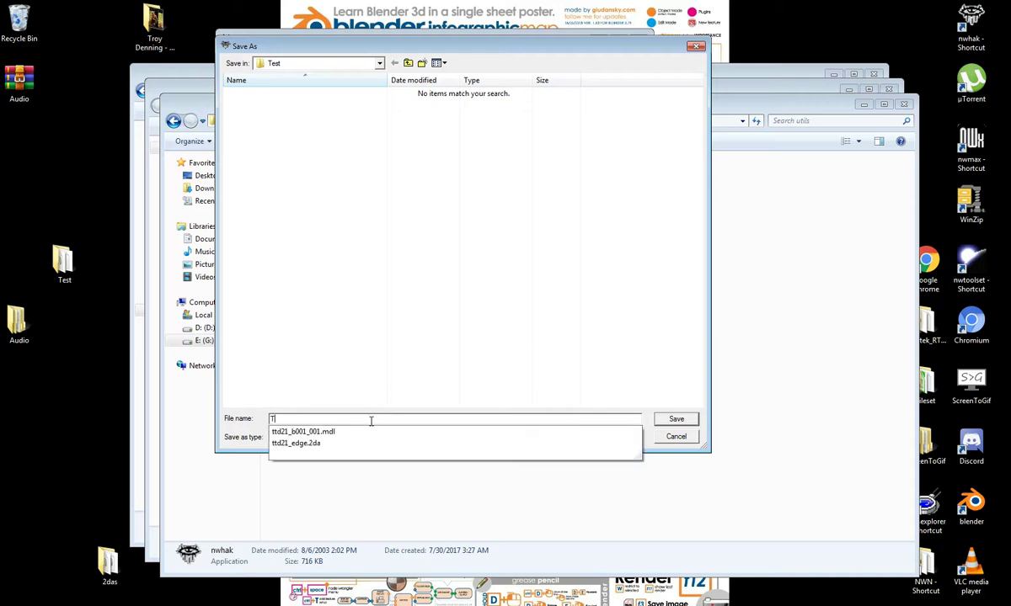
pyautogui.write('o')
pyautogui.press('BackSpace')
pyautogui.write('O_ruraloverride')
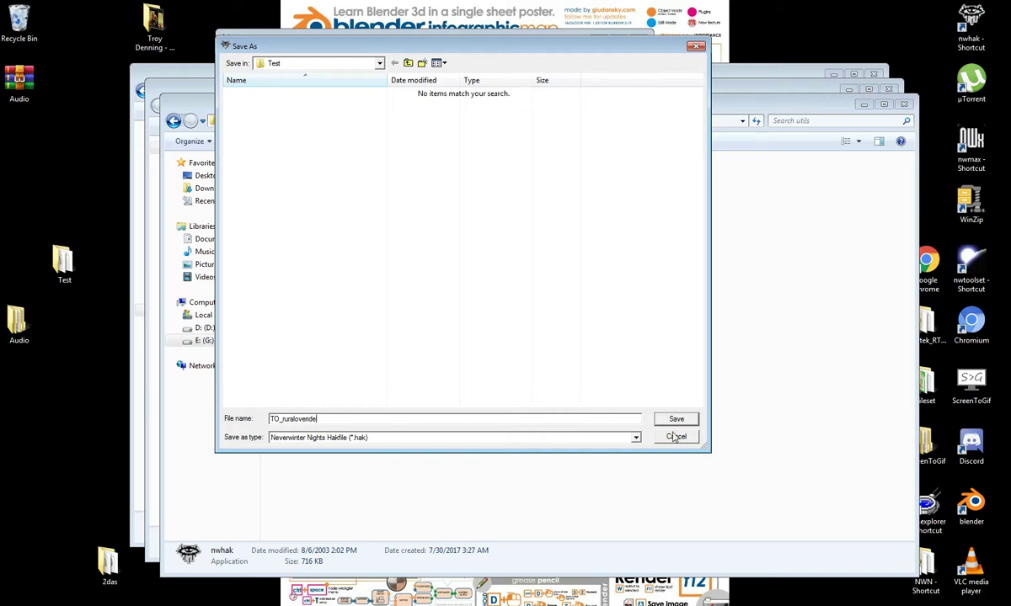
pyautogui.click(380, 63)
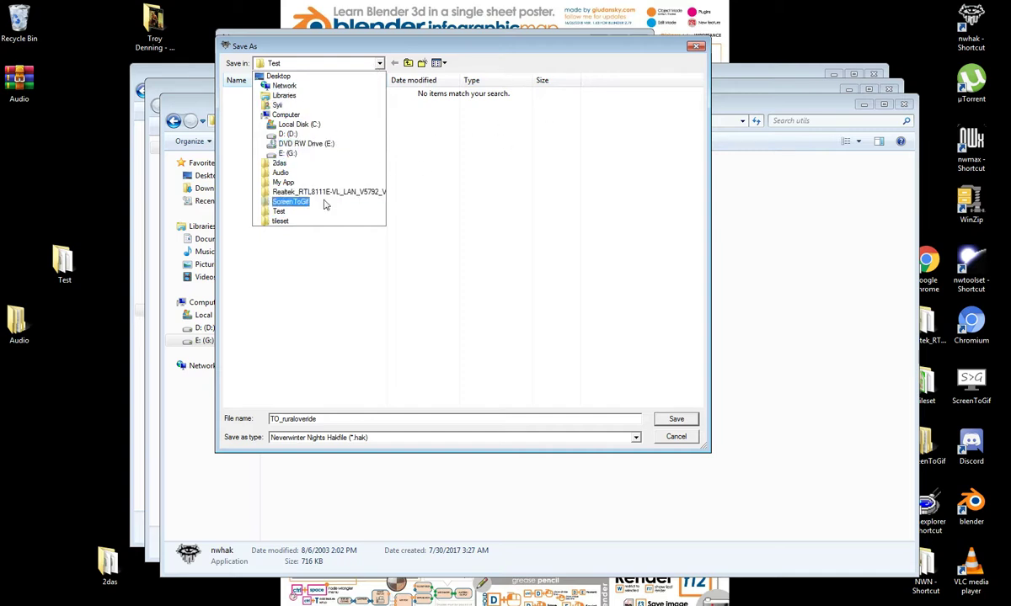
pyautogui.click(496, 176)
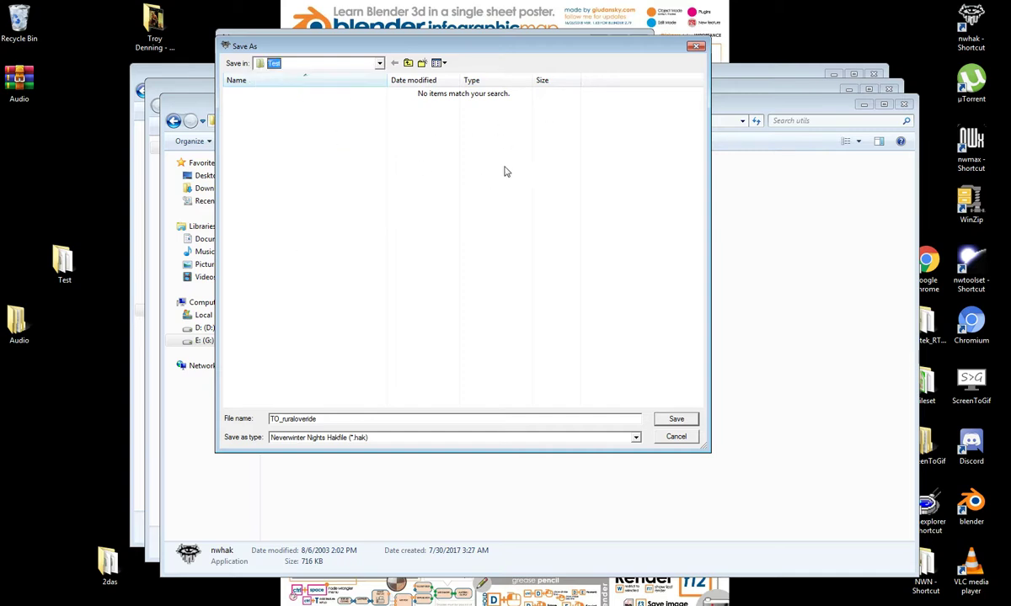
pyautogui.click(678, 437)
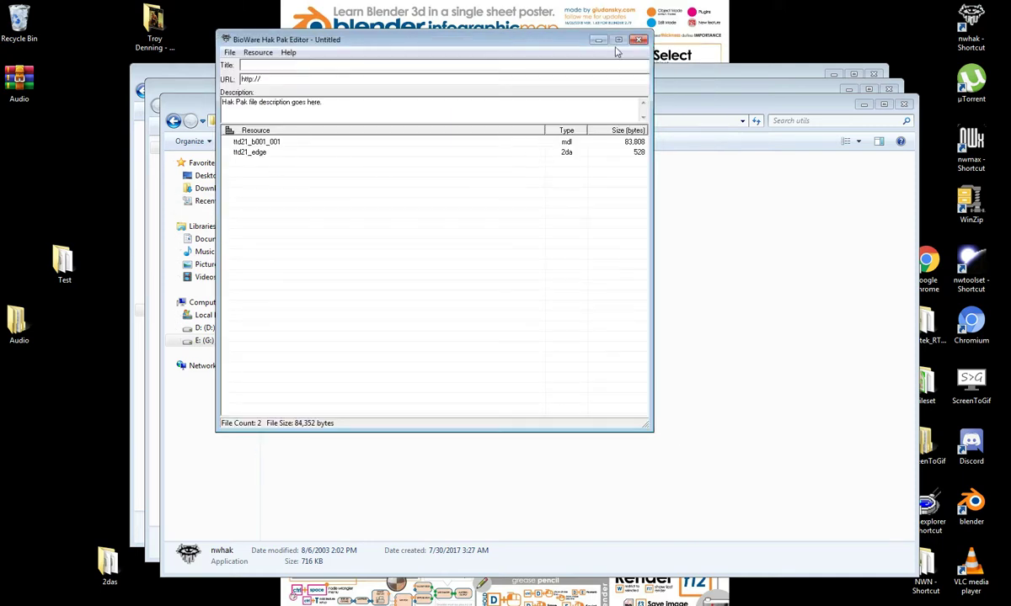
# Step: Switch to LibreOffice Writer to review the outline of the hak tutorial, then return to the desktop
pyautogui.click(598, 40)
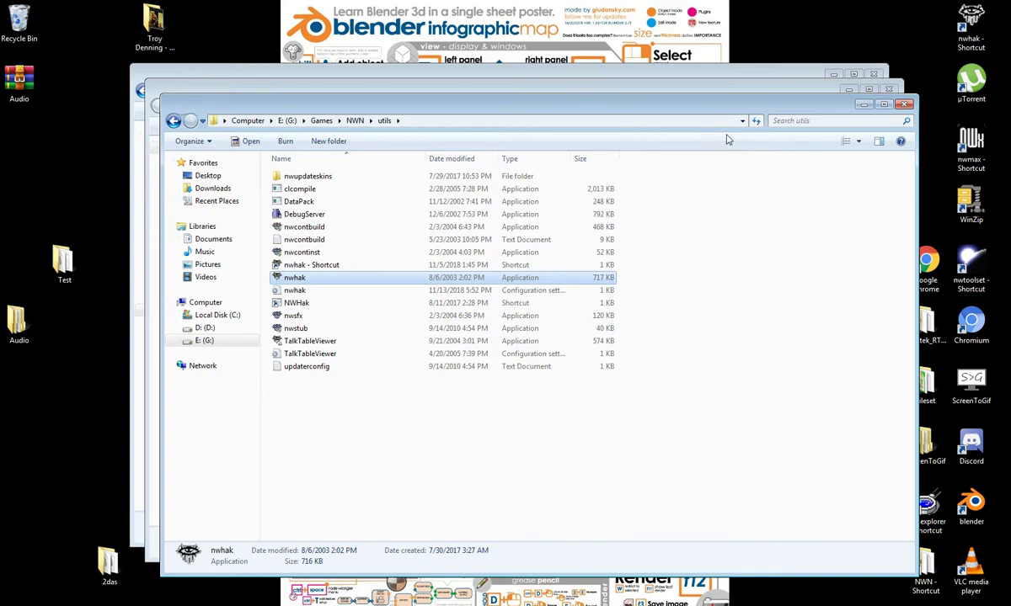
pyautogui.click(104, 604)
pyautogui.click(174, 598)
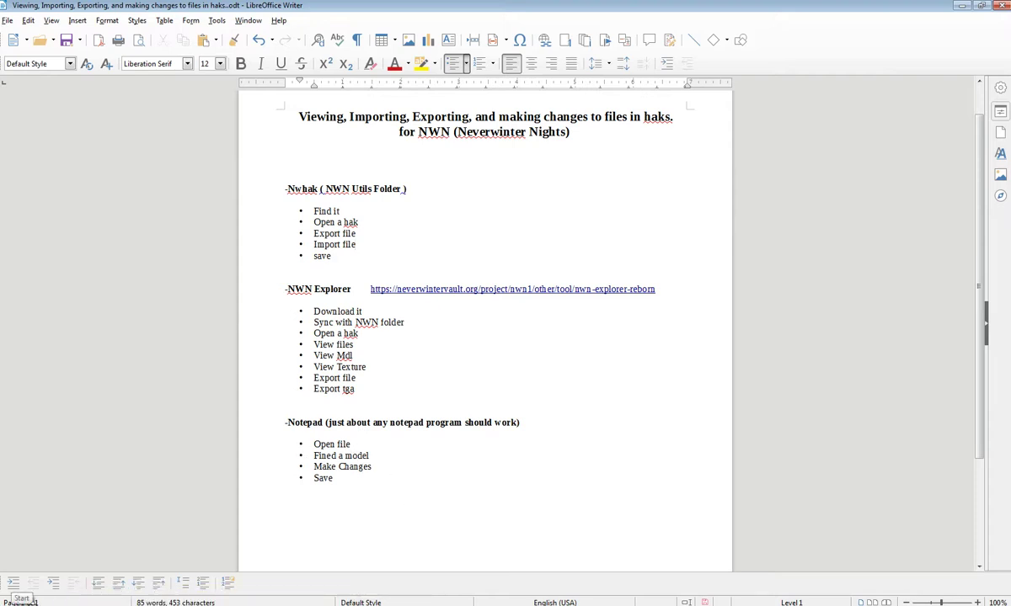
pyautogui.click(962, 6)
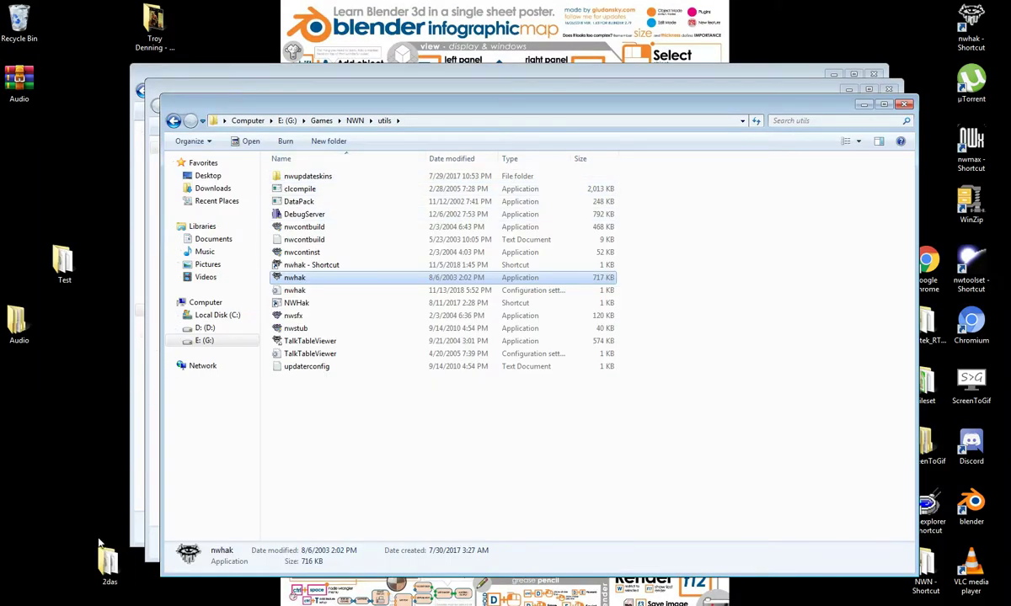
# Step: View the contents of ttd21_edge.2da from the desktop's Test folder in Notepad, then minimize it
pyautogui.doubleClick(67, 265)
pyautogui.doubleClick(304, 172)
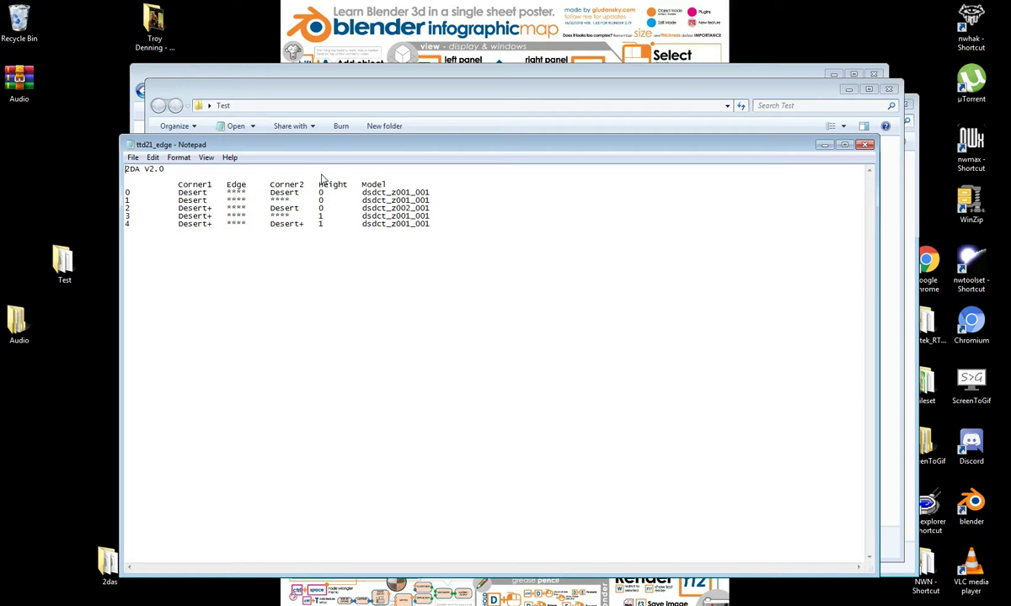
pyautogui.click(824, 145)
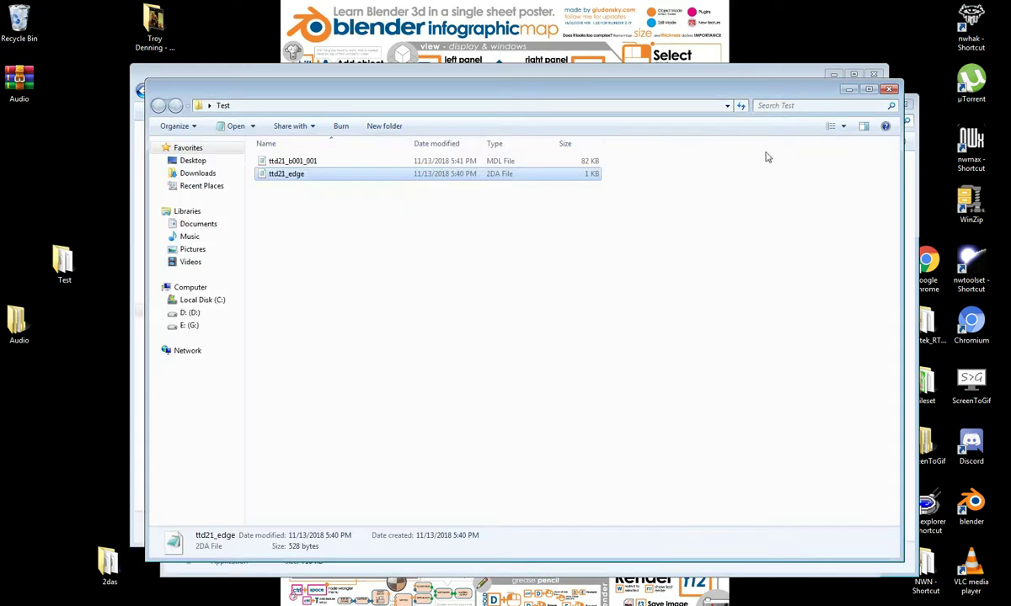
# Step: Open ttd21_b001_001.mdl in Notepad and examine its node data, highlighting the texture name ttd21_stonetrim01 on the bitmap line
pyautogui.click(291, 163)
pyautogui.doubleClick(291, 162)
pyautogui.scroll(-15, 327, 393)
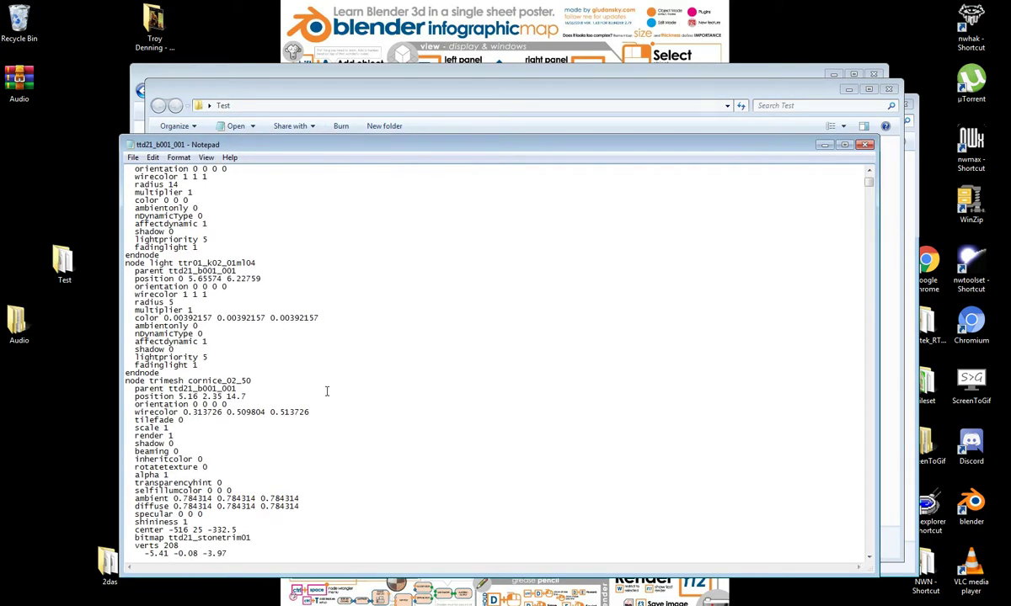
pyautogui.scroll(-13, 318, 387)
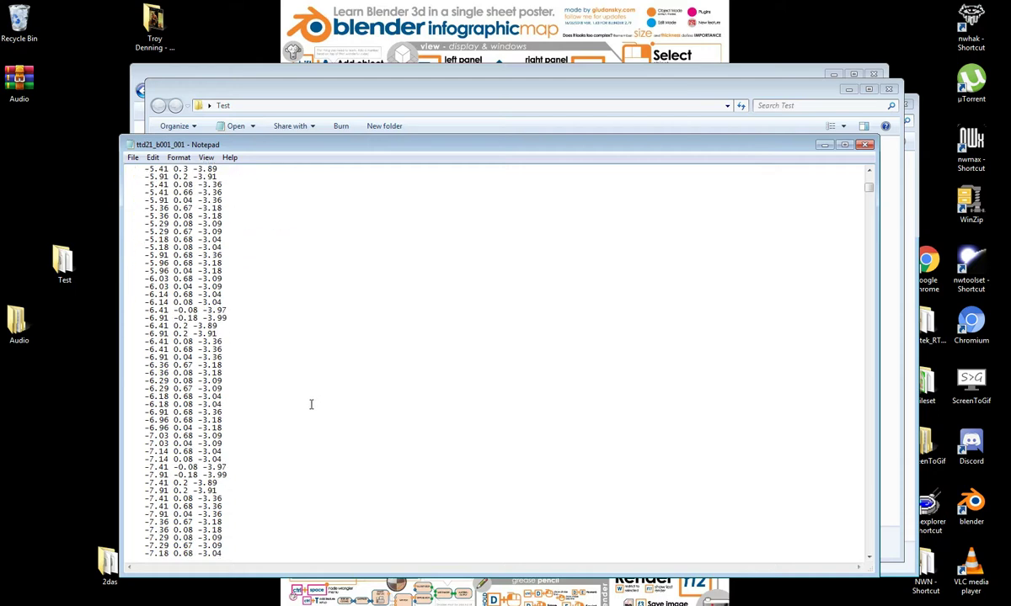
pyautogui.scroll(12, 294, 363)
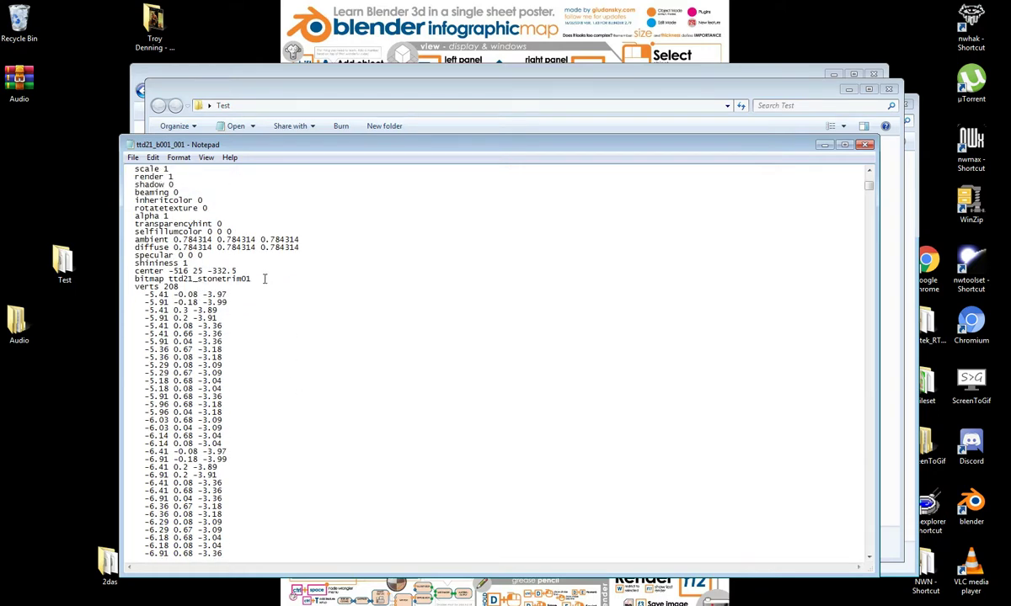
pyautogui.moveTo(252, 279); pyautogui.dragTo(169, 279)
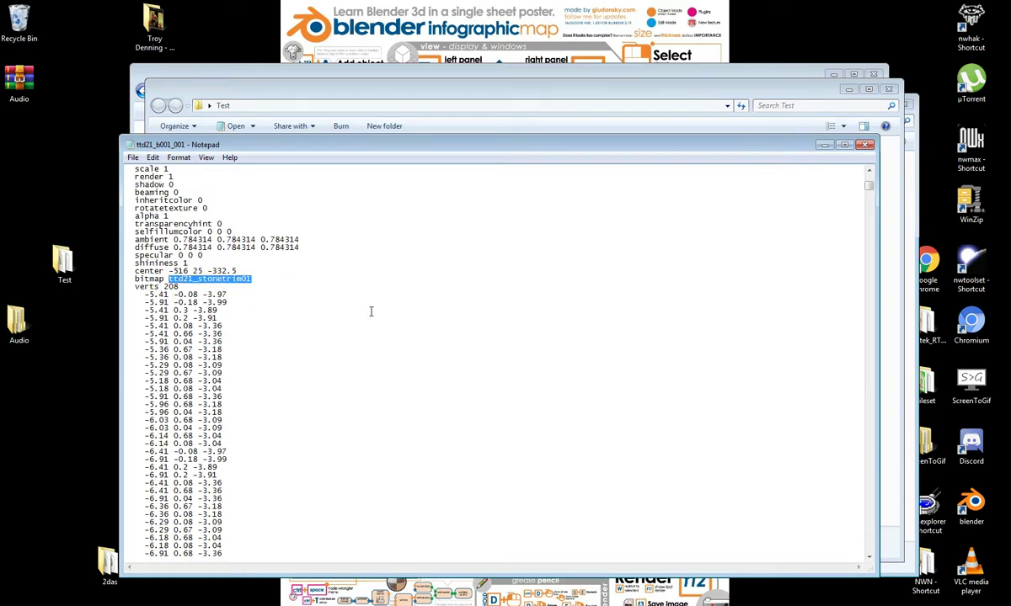
# Step: Place the cursor on the setanimationscale line near the start of ttd21_b001_001 and view the available editing commands
pyautogui.scroll(16, 395, 319)
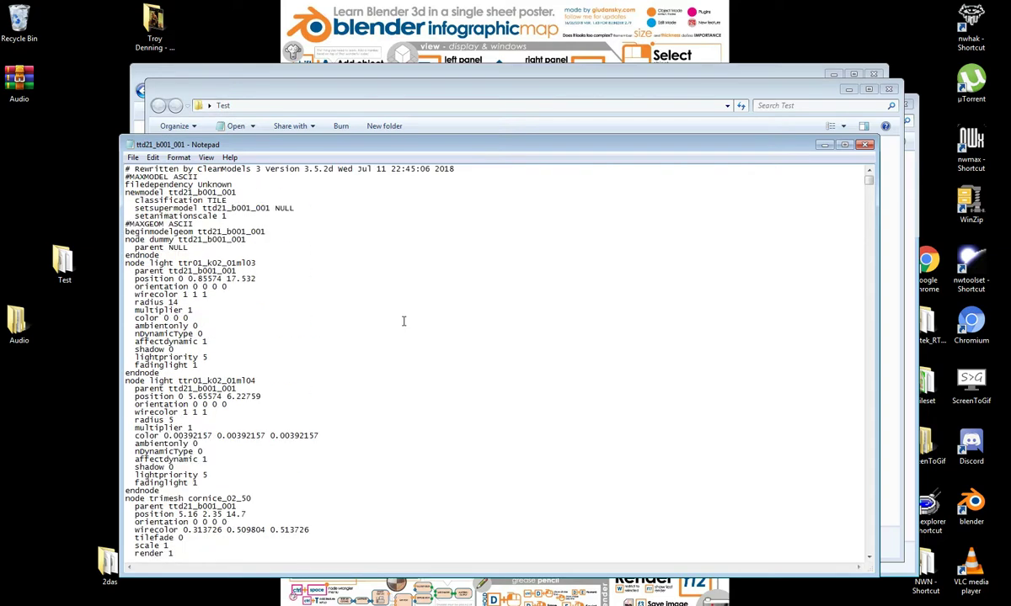
pyautogui.click(231, 215)
pyautogui.click(153, 158)
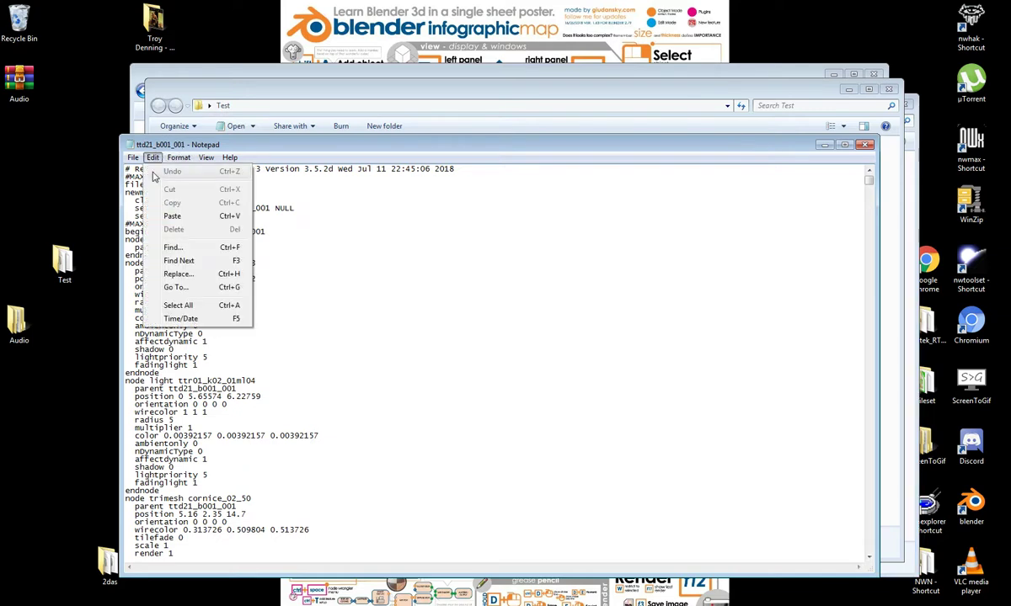